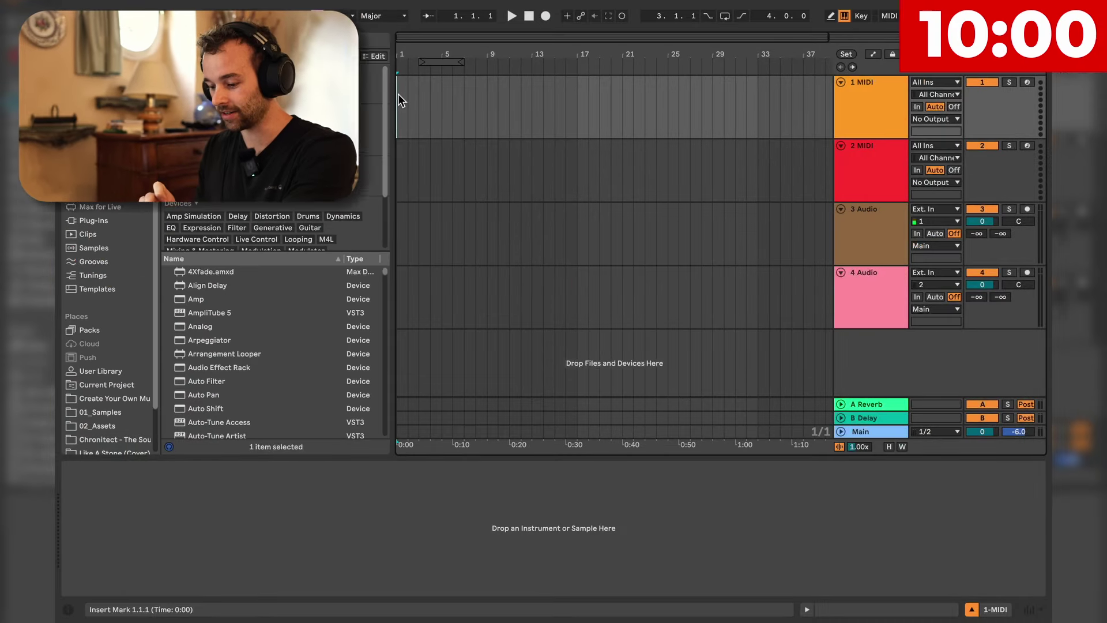
Arm the 3 Audio track and record a short take from bar 1.
{"action": "left_click", "coordinate": [834, 220]}
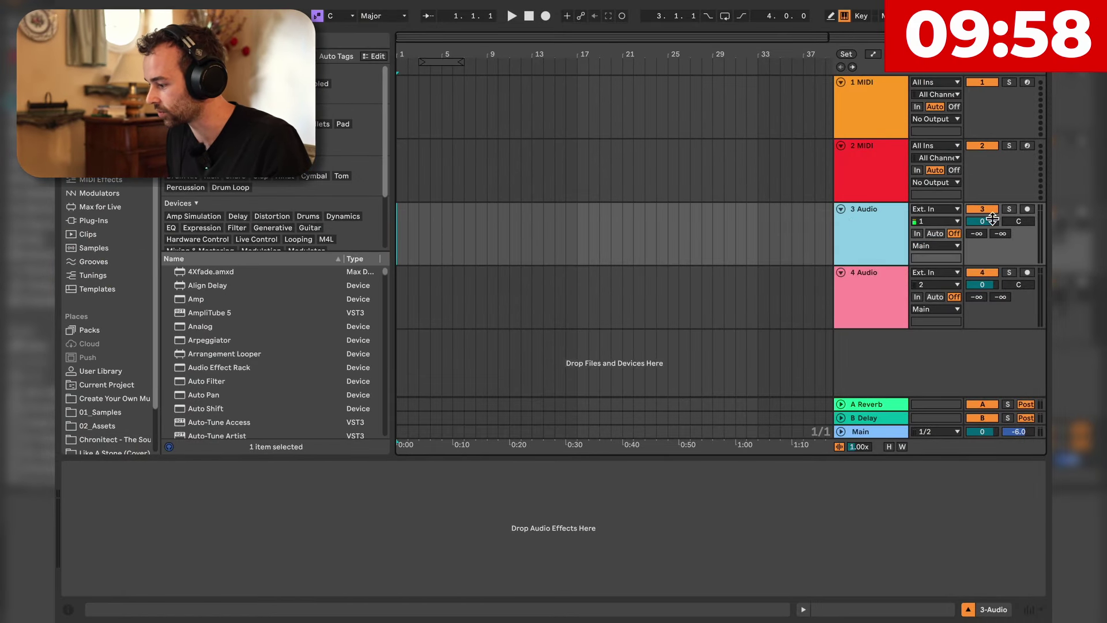
{"action": "left_click", "coordinate": [1027, 208]}
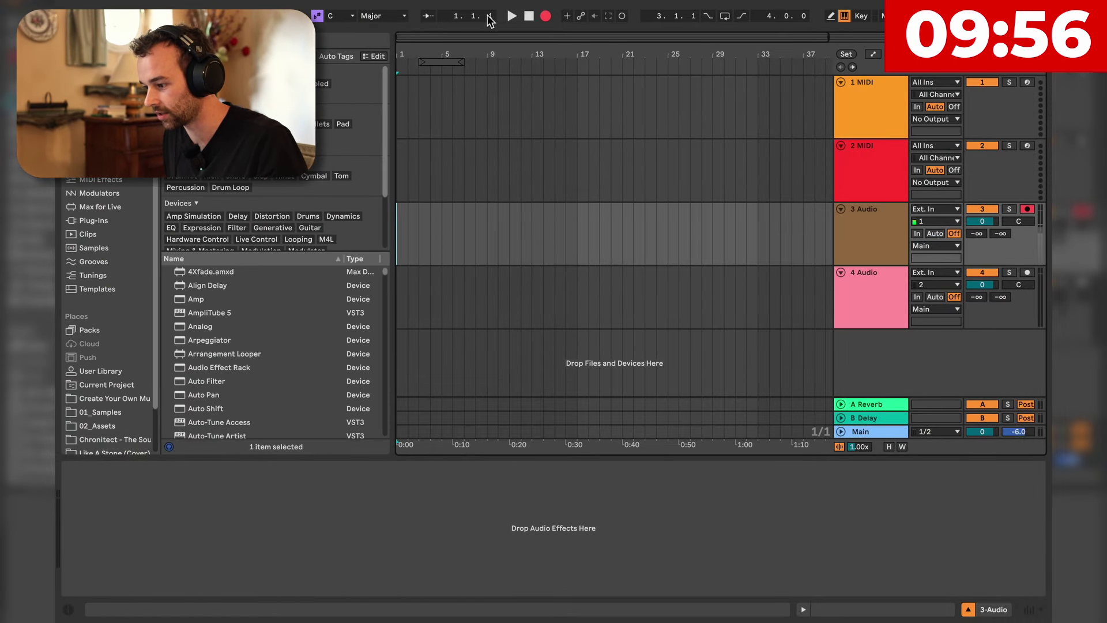
{"action": "left_click", "coordinate": [512, 16]}
{"action": "key", "text": "XF86AudioLowerVolume"}
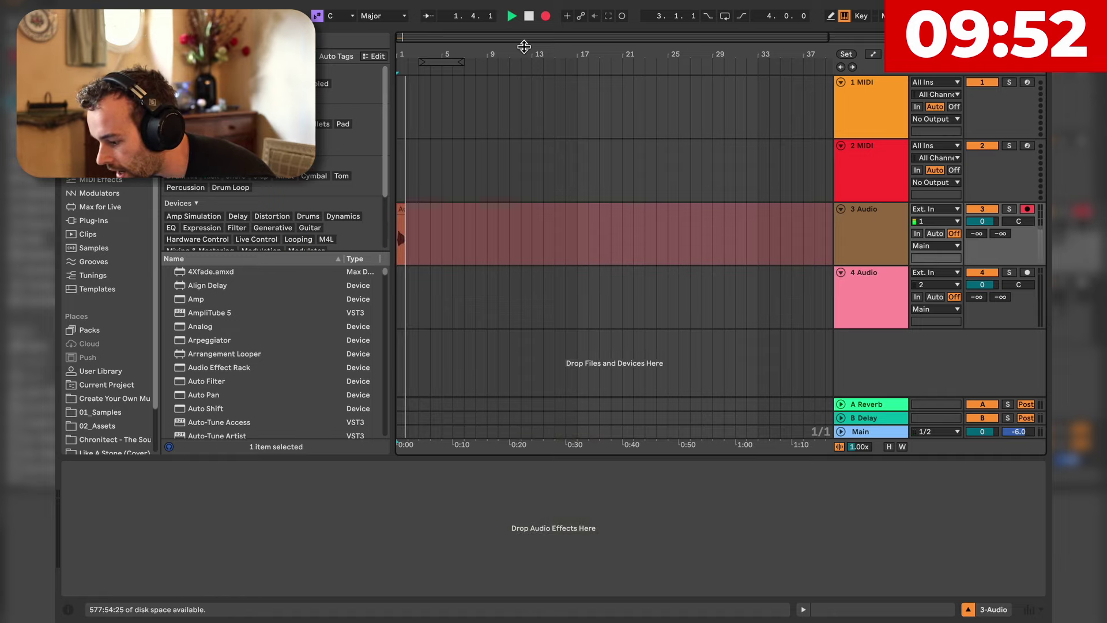
{"action": "key", "text": "space"}
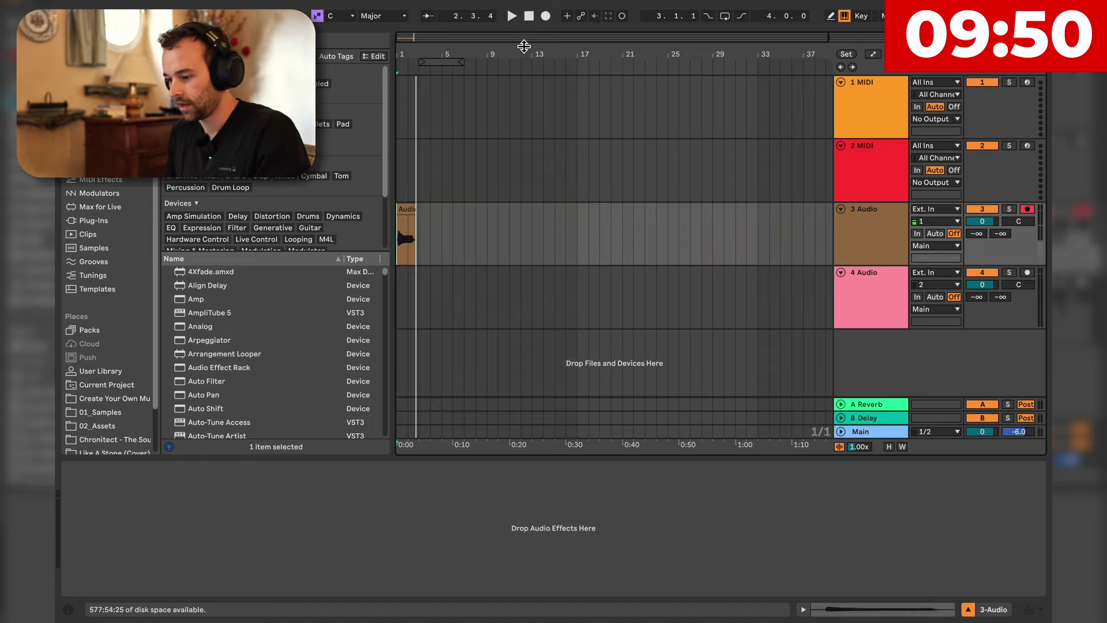
Create a four-bar MIDI clip on the 2 MIDI track from bar 1, with one C3 note lasting all four bars.
{"action": "left_click", "coordinate": [841, 186]}
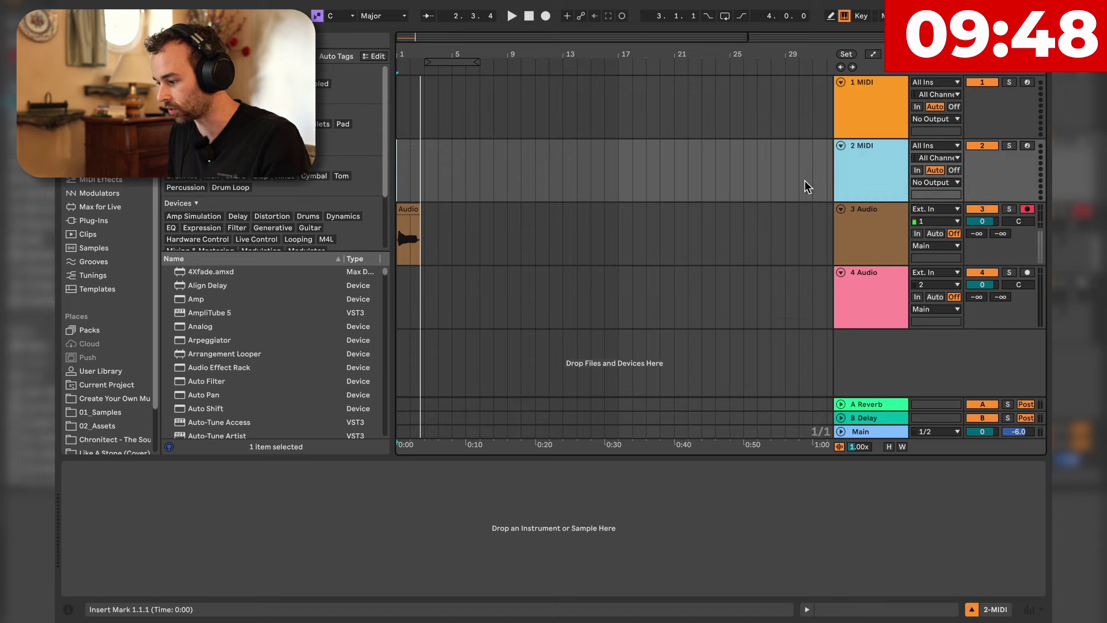
{"action": "left_click", "coordinate": [424, 159]}
{"action": "key", "text": "ctrl+f"}
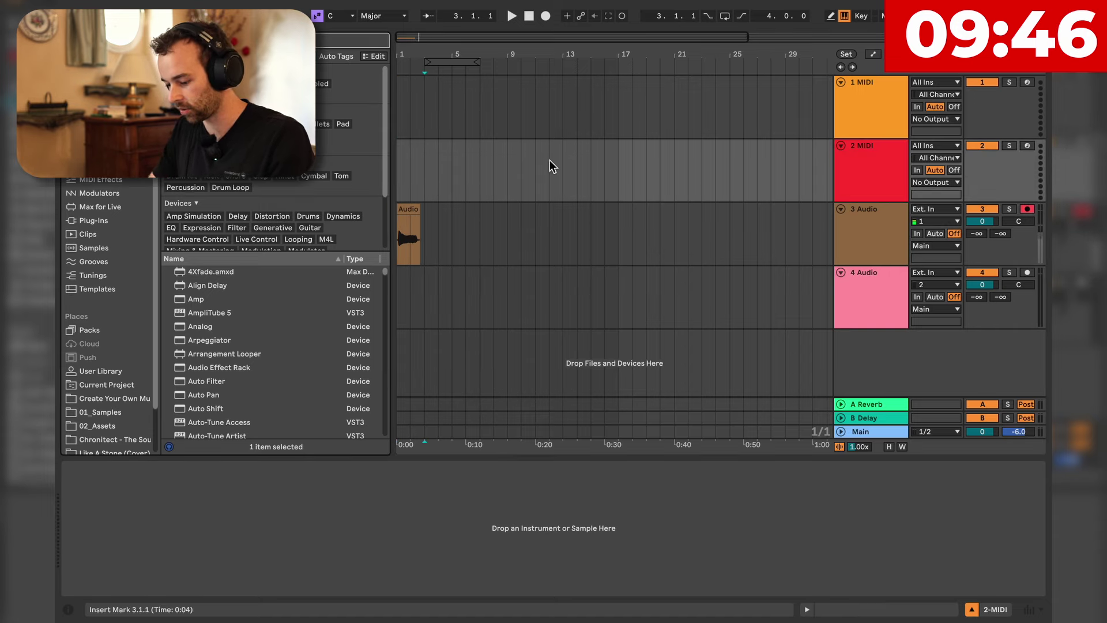
{"action": "left_click_drag", "start_coordinate": [458, 154], "coordinate": [403, 154]}
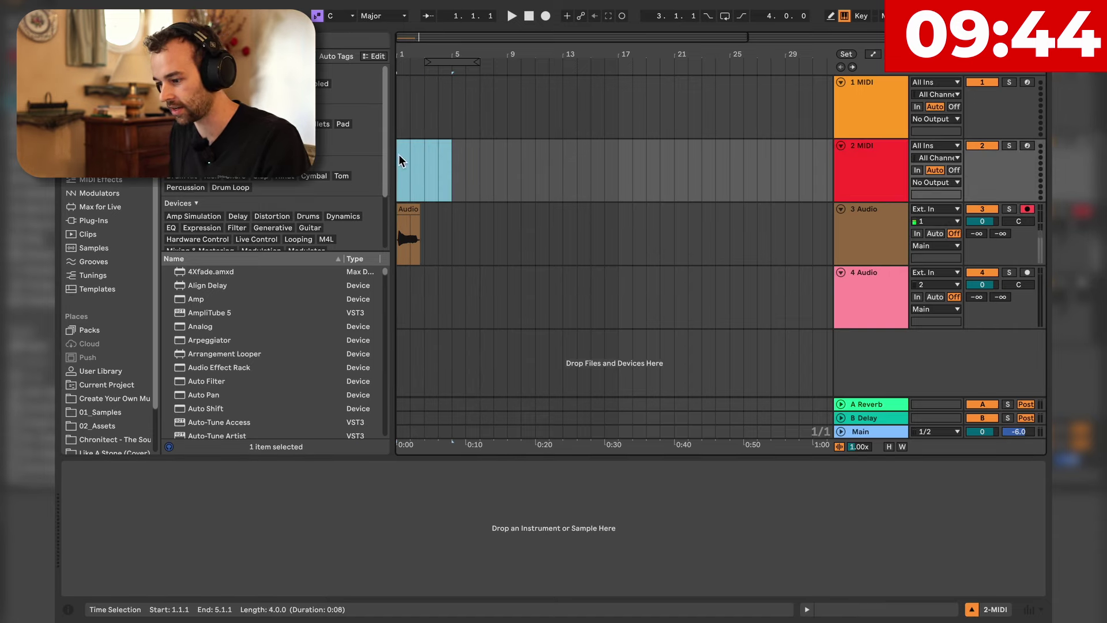
{"action": "key", "text": "ctrl+shift+m"}
{"action": "double_click", "coordinate": [356, 486]}
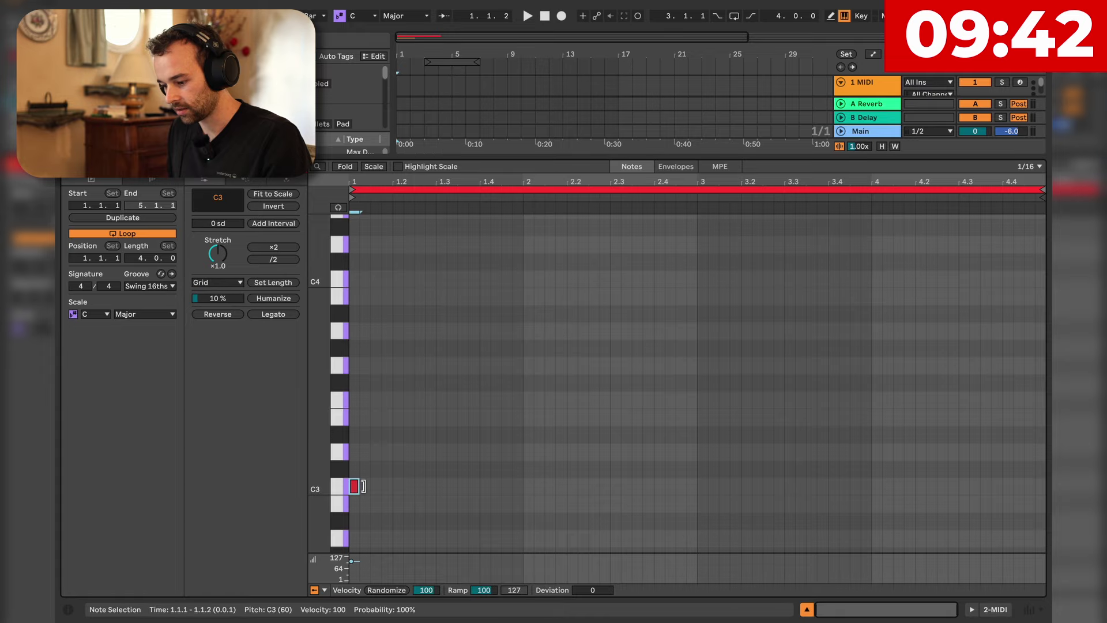
{"action": "left_click_drag", "start_coordinate": [362, 486], "coordinate": [1008, 492]}
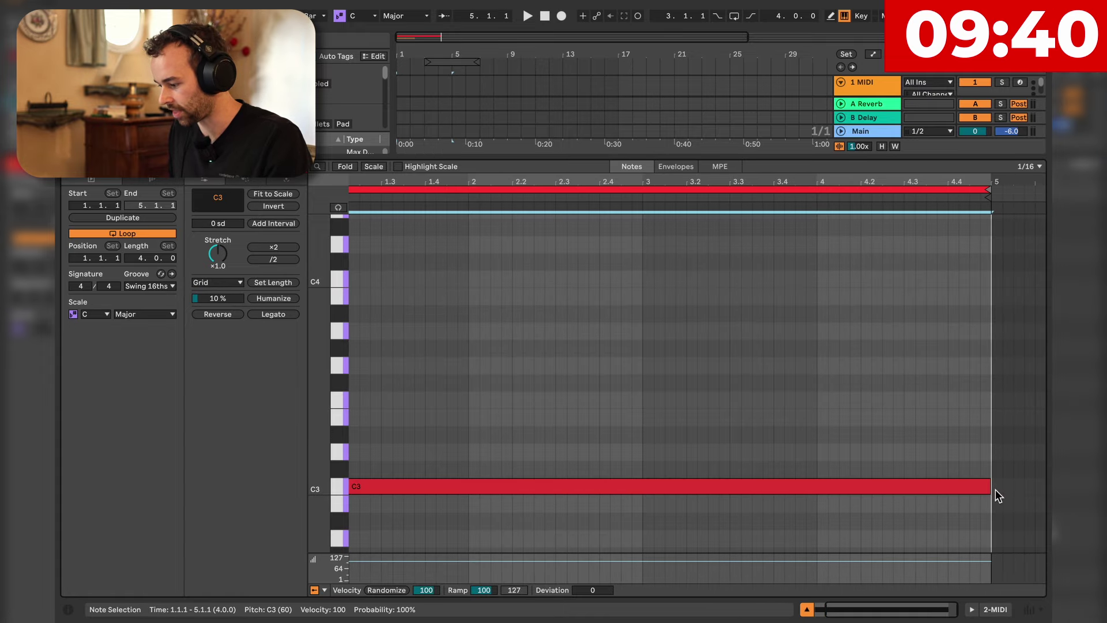
Find the Auto Shift device in the browser and add it to the 3 Audio track.
{"action": "left_click", "coordinate": [870, 211]}
{"action": "type", "text": "uto shift"}
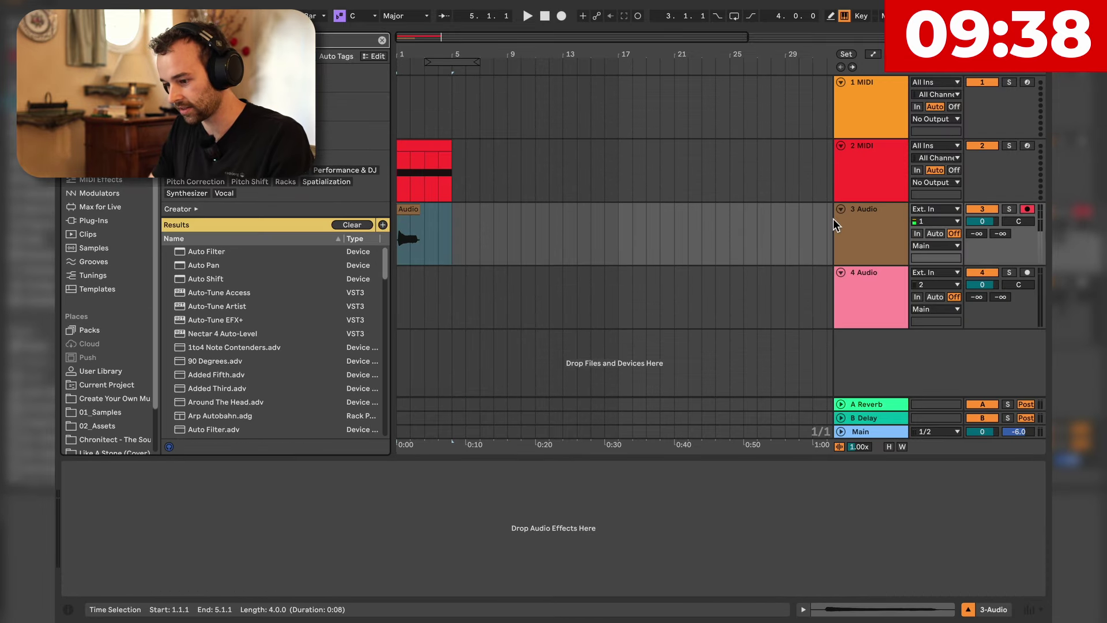
{"action": "key", "text": "Down"}
{"action": "key", "text": "Return"}
{"action": "left_click", "coordinate": [856, 238]}
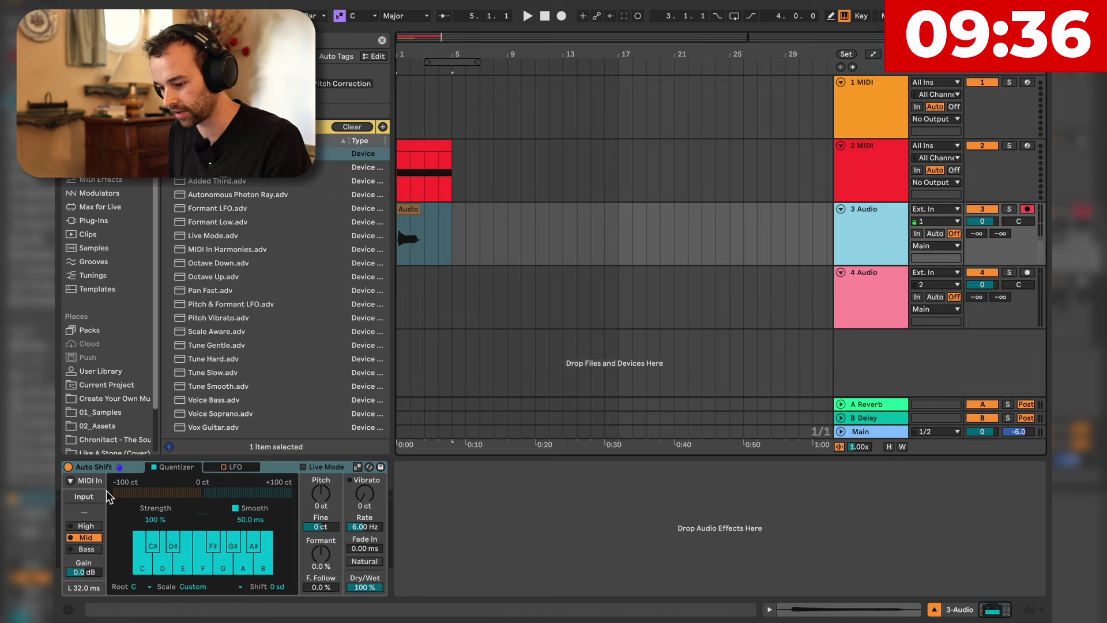
Turn on MIDI control in Auto Shift with the 2-MIDI track as its source.
{"action": "left_click", "coordinate": [70, 480]}
{"action": "left_click", "coordinate": [130, 495]}
{"action": "left_click", "coordinate": [134, 489]}
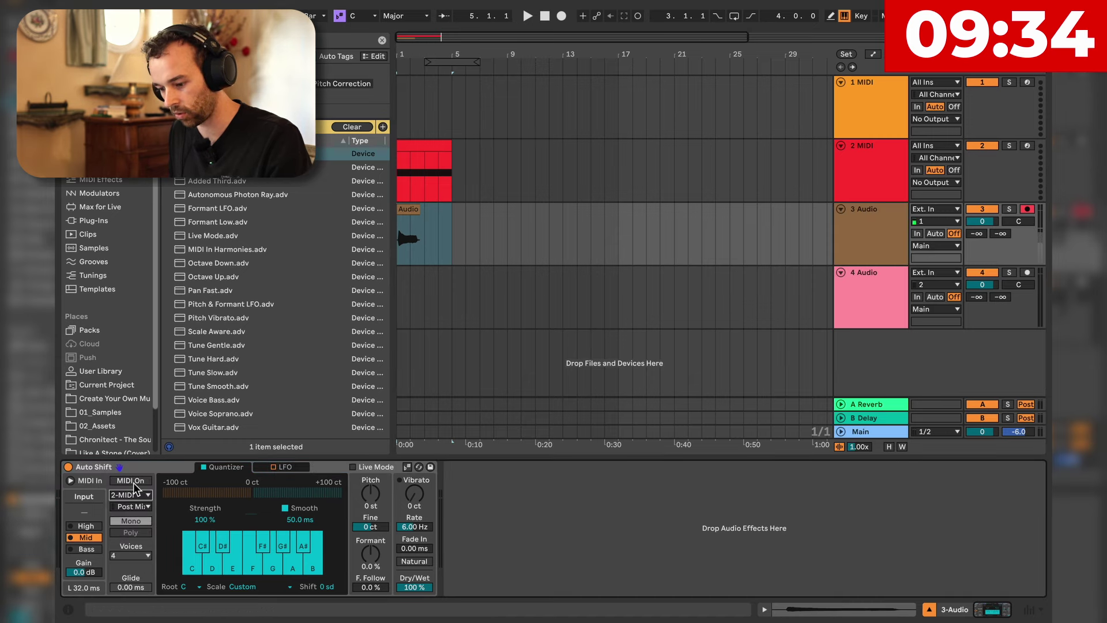
Solo the 3 Audio track, play the recorded clip and set Auto Shift's MIDI source tap to Post FX.
{"action": "left_click", "coordinate": [413, 229]}
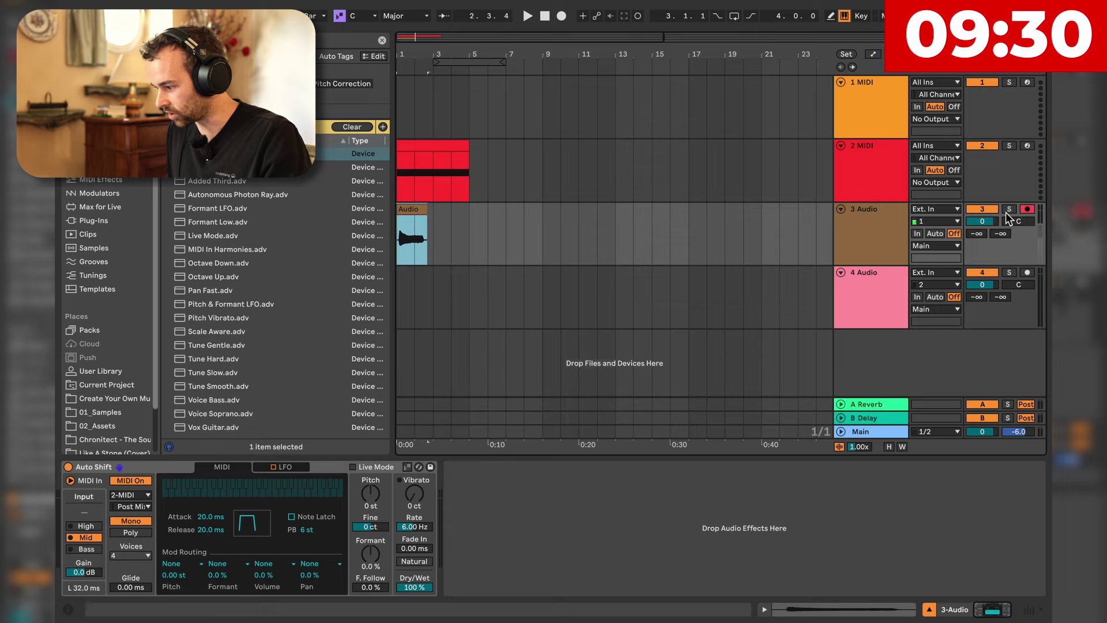
{"action": "left_click", "coordinate": [1009, 209]}
{"action": "key", "text": "space"}
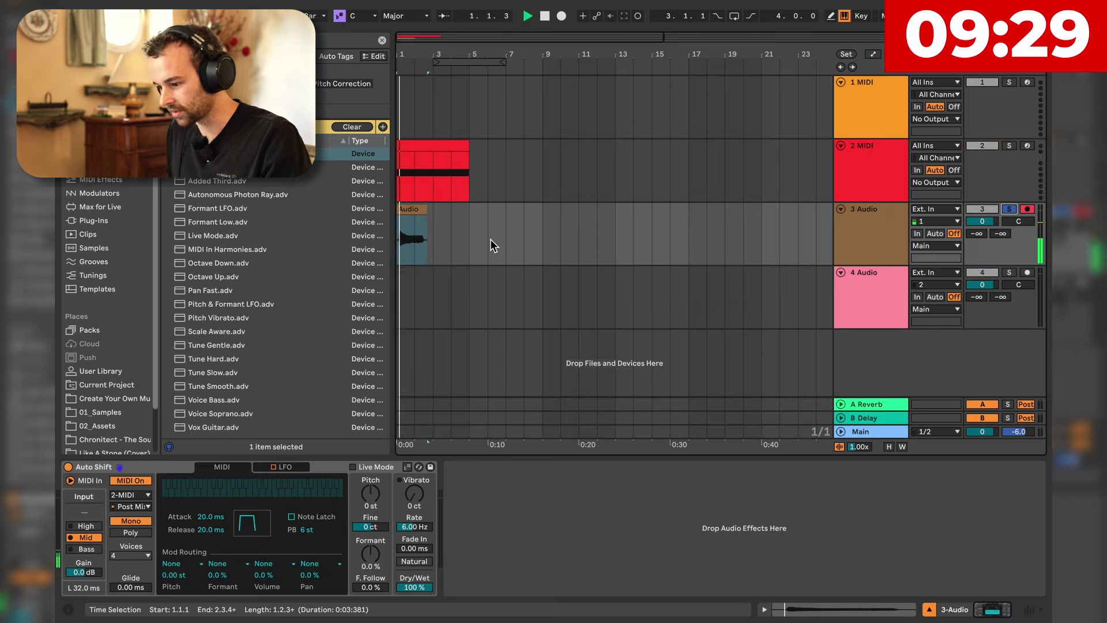
{"action": "left_click", "coordinate": [138, 507]}
{"action": "left_click", "coordinate": [145, 528]}
{"action": "key", "text": "space"}
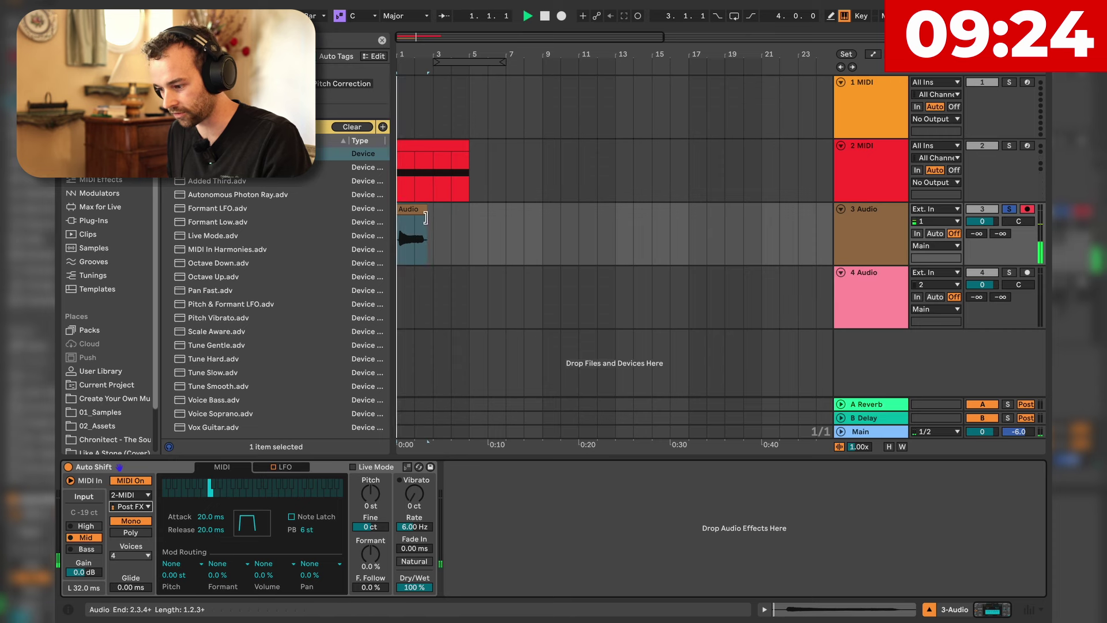
Check the C3 note in the 2 MIDI clip and play the recorded clip through Auto Shift.
{"action": "double_click", "coordinate": [465, 194]}
{"action": "key", "text": "space"}
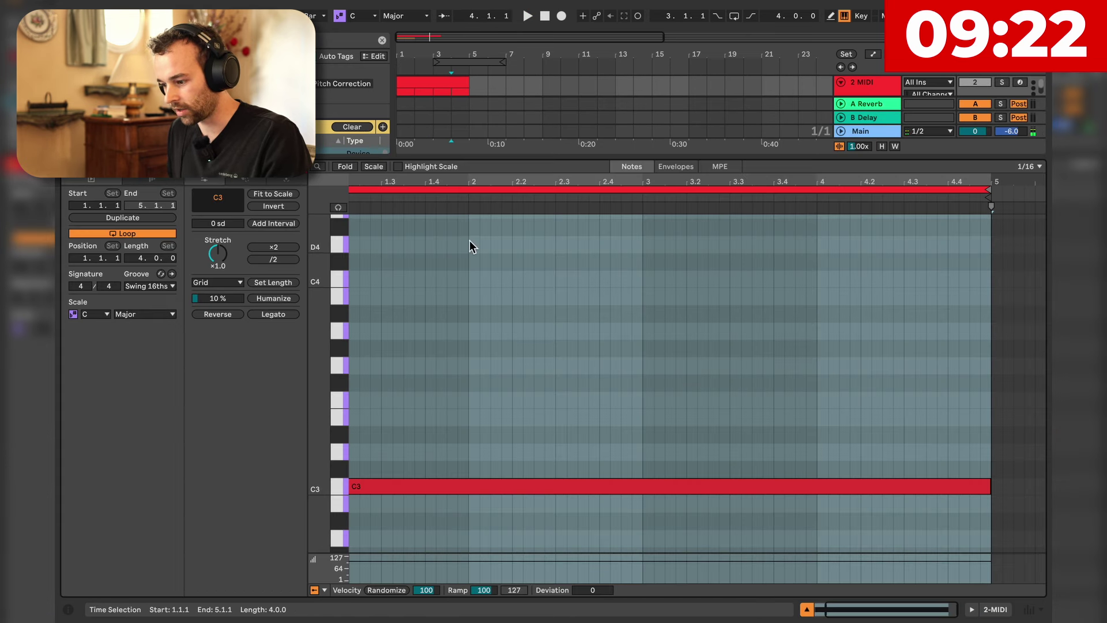
{"action": "key", "text": "space"}
{"action": "key", "text": "shift+Tab"}
{"action": "key", "text": "space"}
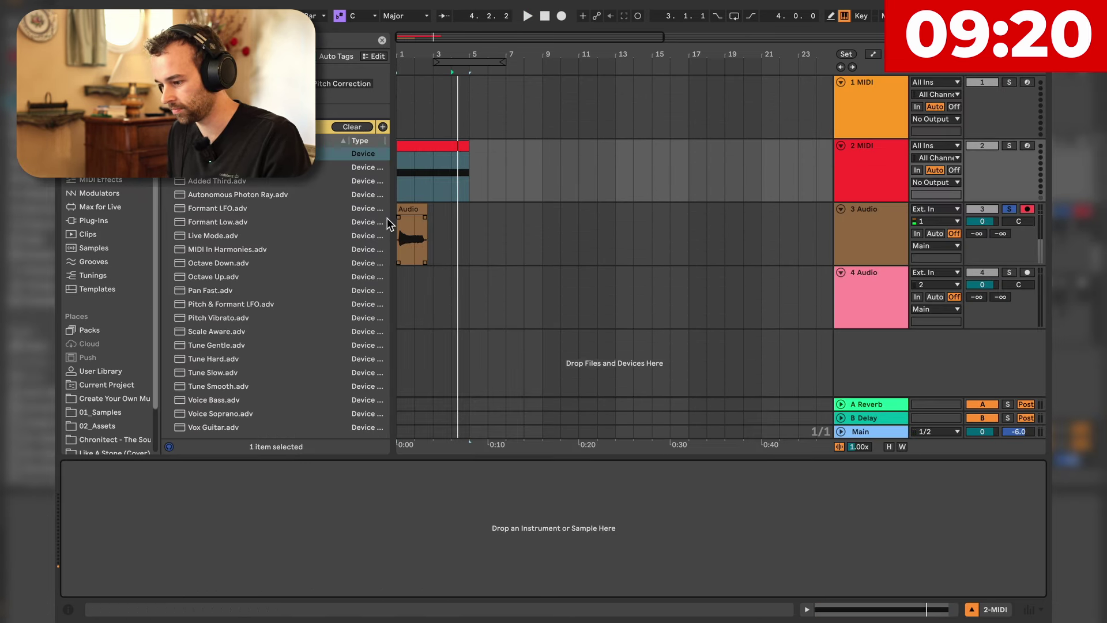
{"action": "left_click", "coordinate": [407, 212]}
{"action": "key", "text": "space"}
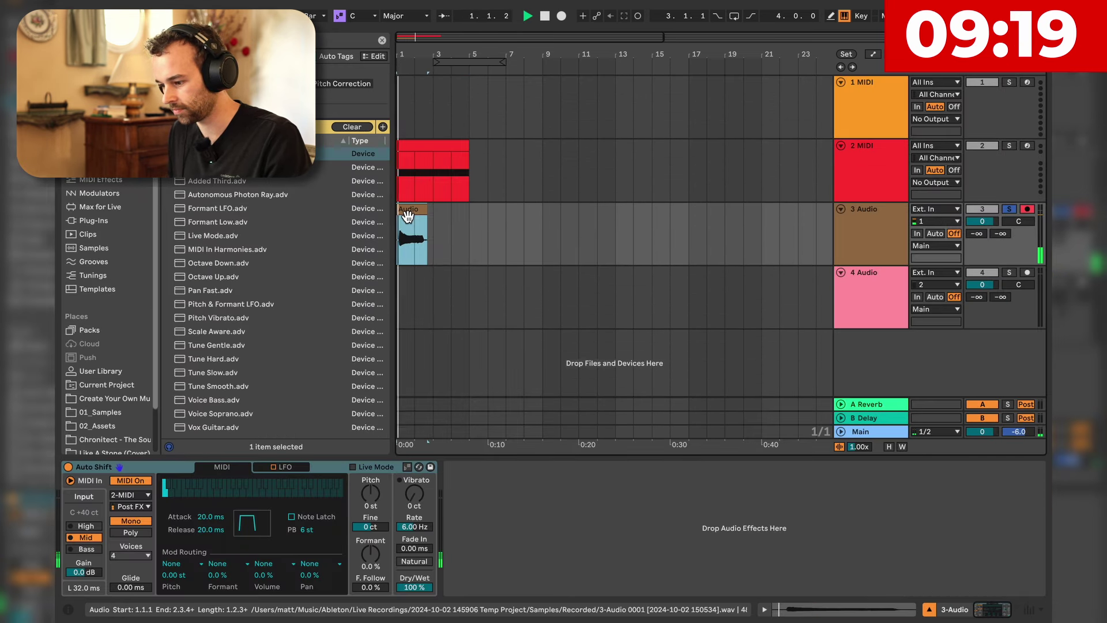
Freeze the 3 Audio track and delete the 2 MIDI track.
{"action": "right_click", "coordinate": [870, 234]}
{"action": "left_click", "coordinate": [928, 321]}
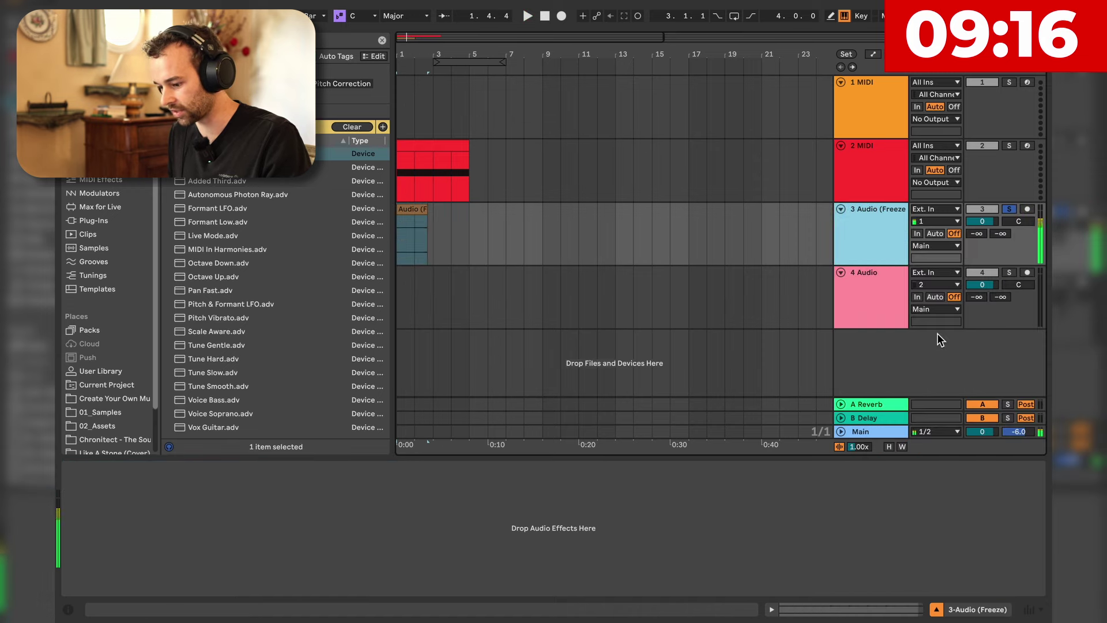
{"action": "left_click", "coordinate": [855, 182]}
{"action": "key", "text": "Delete"}
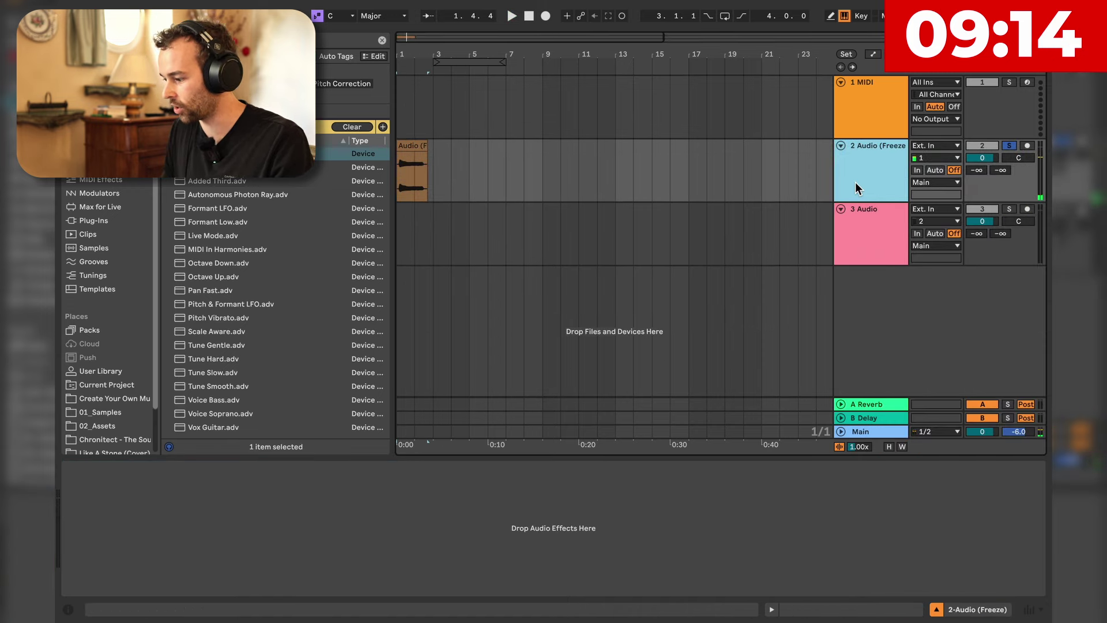
Load the frozen audio clip into a Simpler on the 1 MIDI track, keeping the frozen track.
{"action": "key", "text": "Up"}
{"action": "left_click_drag", "start_coordinate": [420, 168], "coordinate": [327, 500]}
{"action": "left_click", "coordinate": [872, 167]}
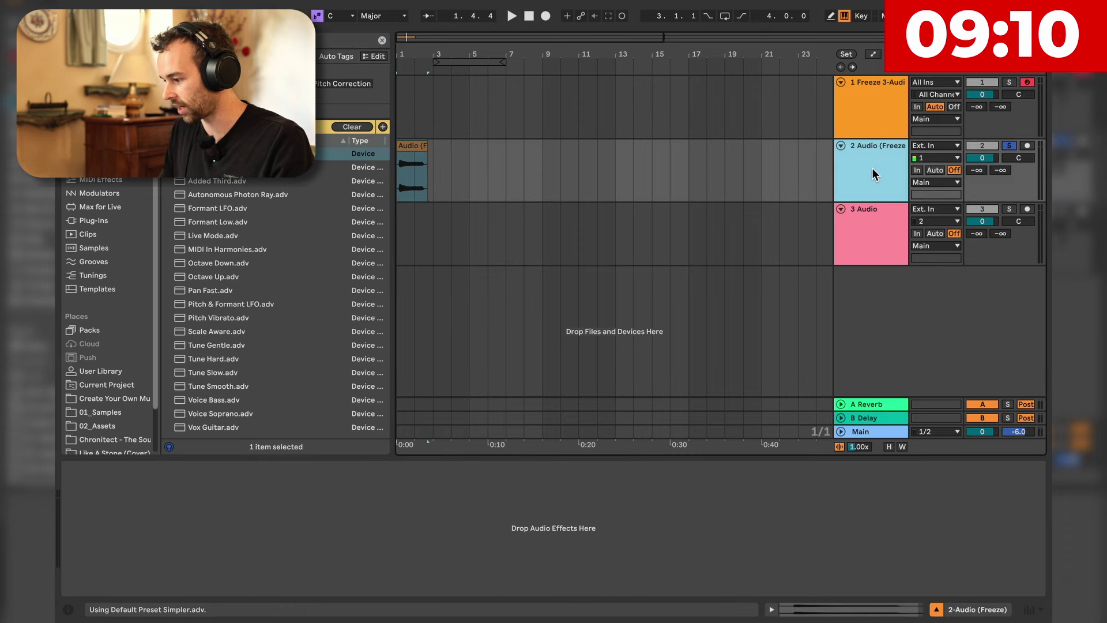
{"action": "key", "text": "Delete"}
{"action": "key", "text": "ctrl+z"}
{"action": "left_click", "coordinate": [901, 103]}
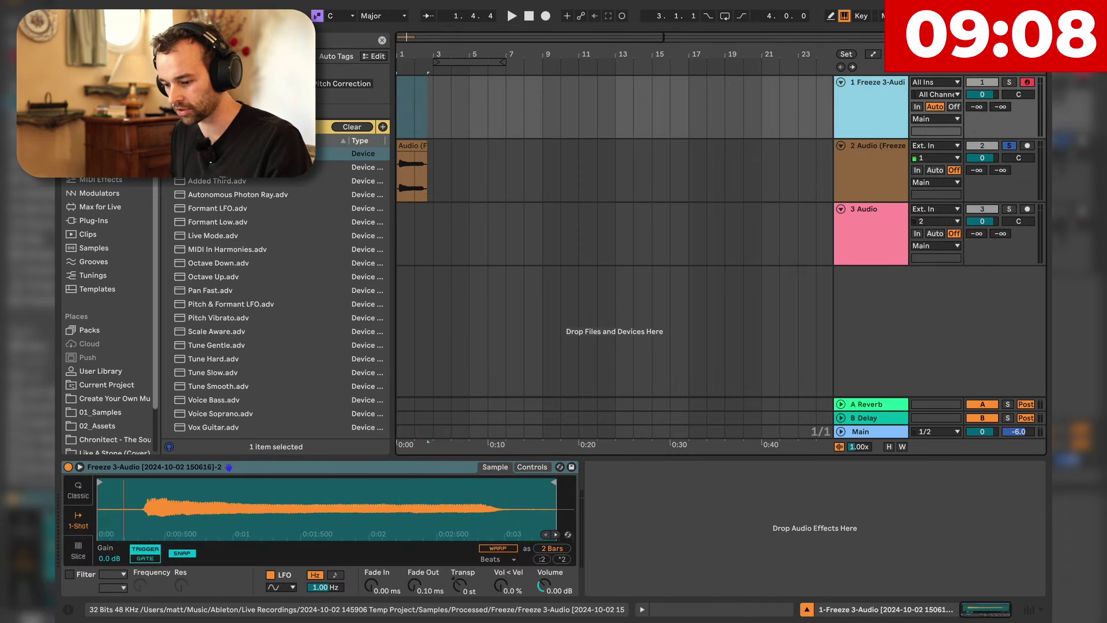
Switch Simpler to looped Classic mode, trim the sample's end, and set start 10%, loop 78.9%, length 98.1% and fade 39.1%.
{"action": "left_click", "coordinate": [78, 490]}
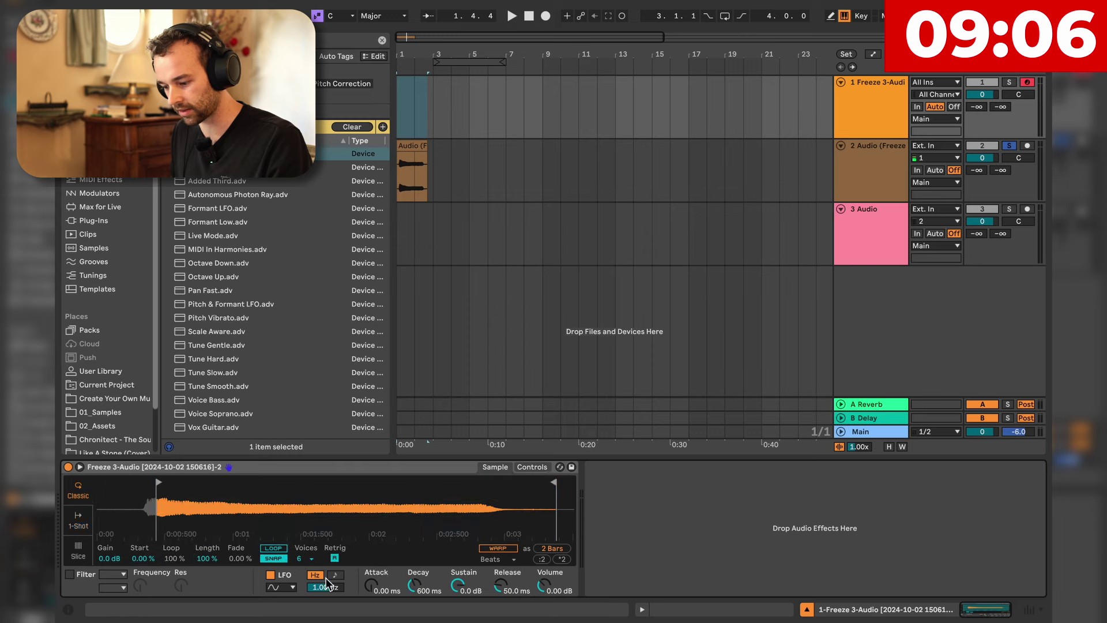
{"action": "left_click", "coordinate": [274, 549]}
{"action": "left_click_drag", "start_coordinate": [551, 484], "coordinate": [415, 484]}
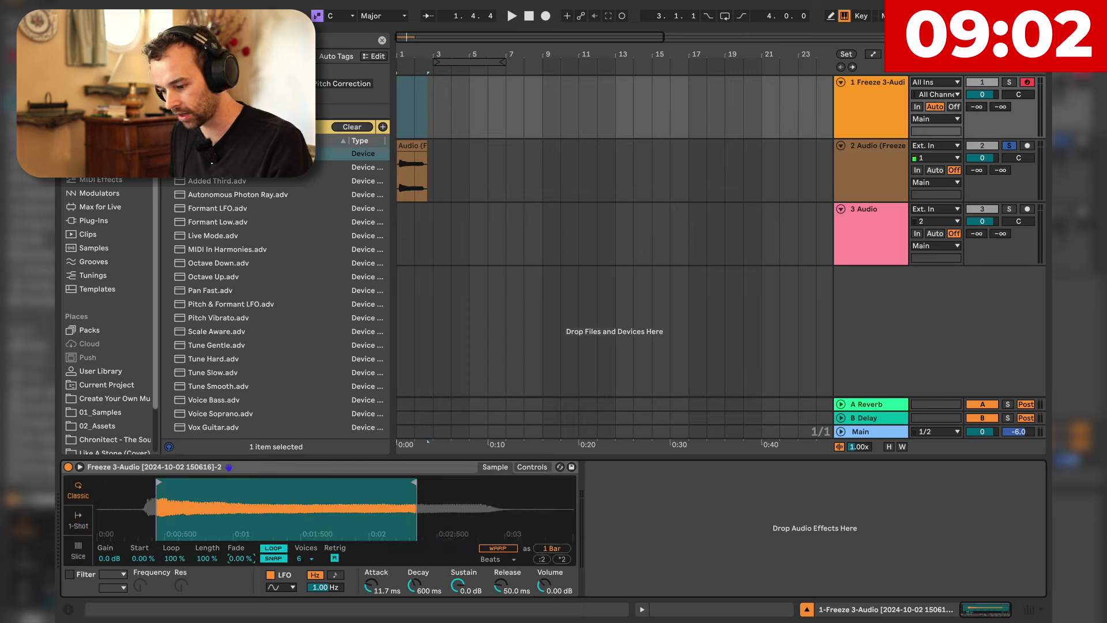
{"action": "left_click_drag", "start_coordinate": [186, 559], "coordinate": [211, 559]}
{"action": "left_click_drag", "start_coordinate": [137, 558], "coordinate": [137, 562]}
Solo the Simpler track, play a test note and set Simpler's release to 5.68 s.
{"action": "left_click", "coordinate": [1009, 83]}
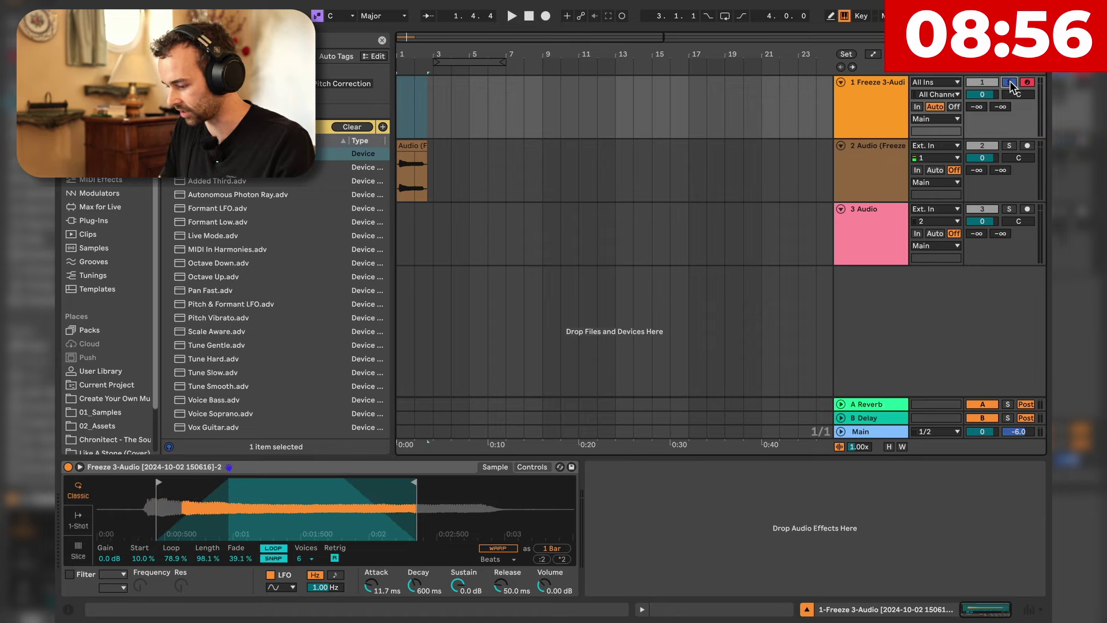
{"action": "key", "text": "a"}
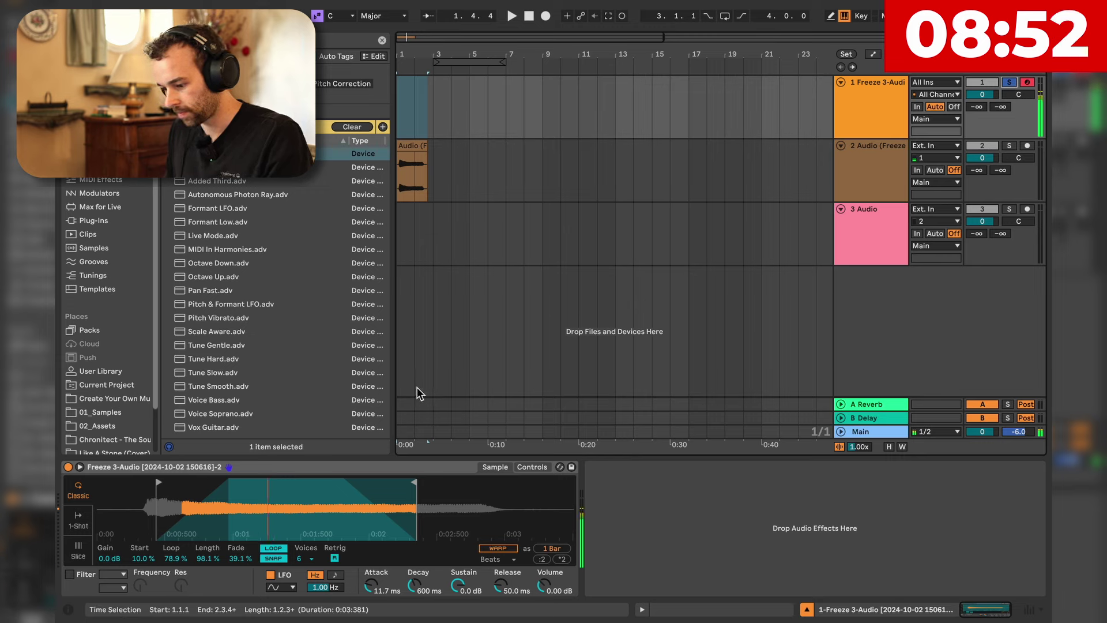
{"action": "left_click_drag", "start_coordinate": [501, 587], "coordinate": [500, 553]}
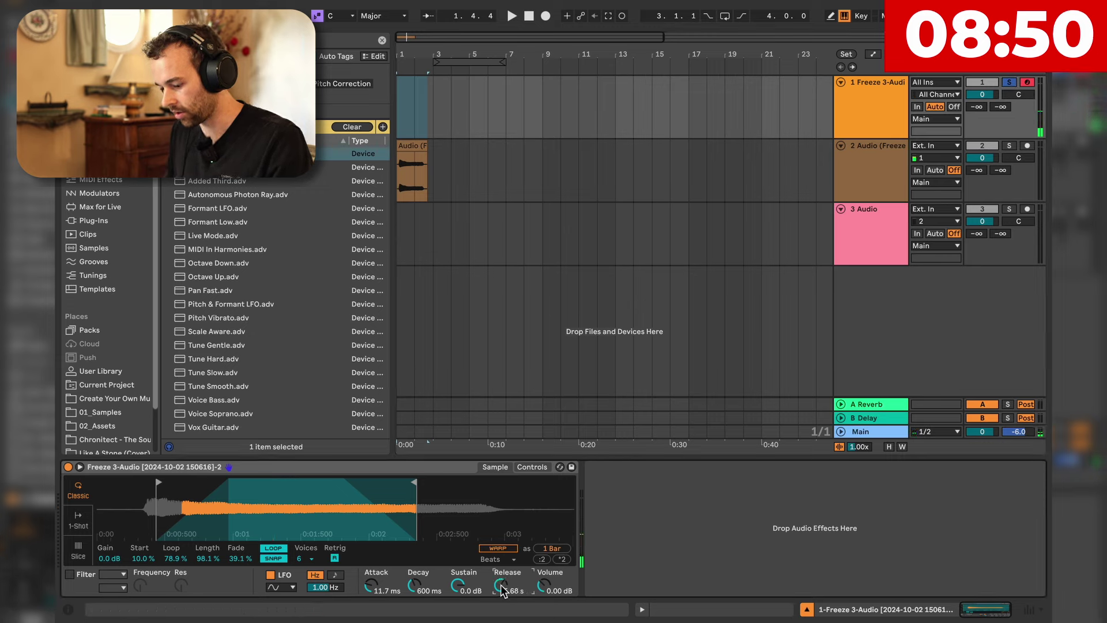
Add Hybrid Reverb after Simpler and set Simpler's attack to 174 ms.
{"action": "key", "text": "super+f"}
{"action": "type", "text": "reverb"}
{"action": "key", "text": "Down"}
{"action": "key", "text": "Down"}
{"action": "key", "text": "Down"}
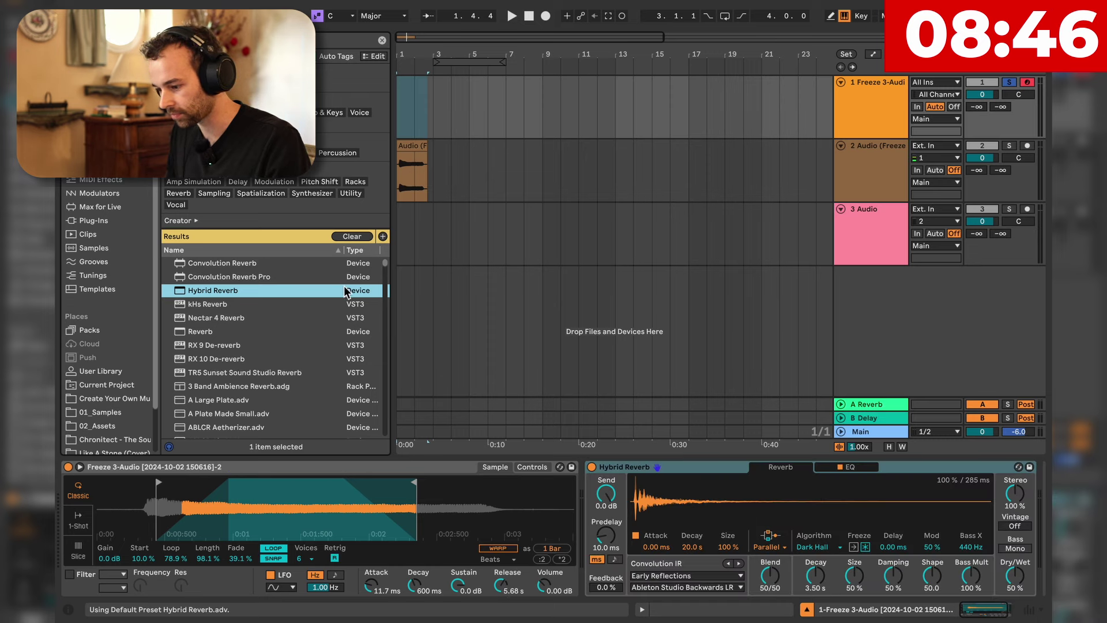
{"action": "key", "text": "Return"}
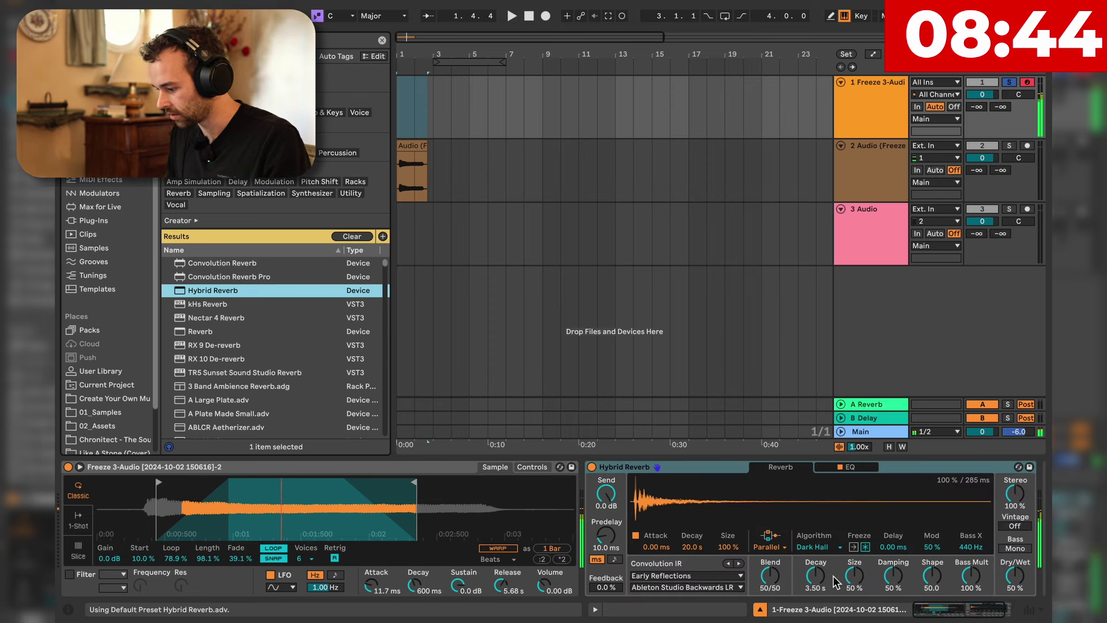
{"action": "left_click_drag", "start_coordinate": [370, 585], "coordinate": [371, 582]}
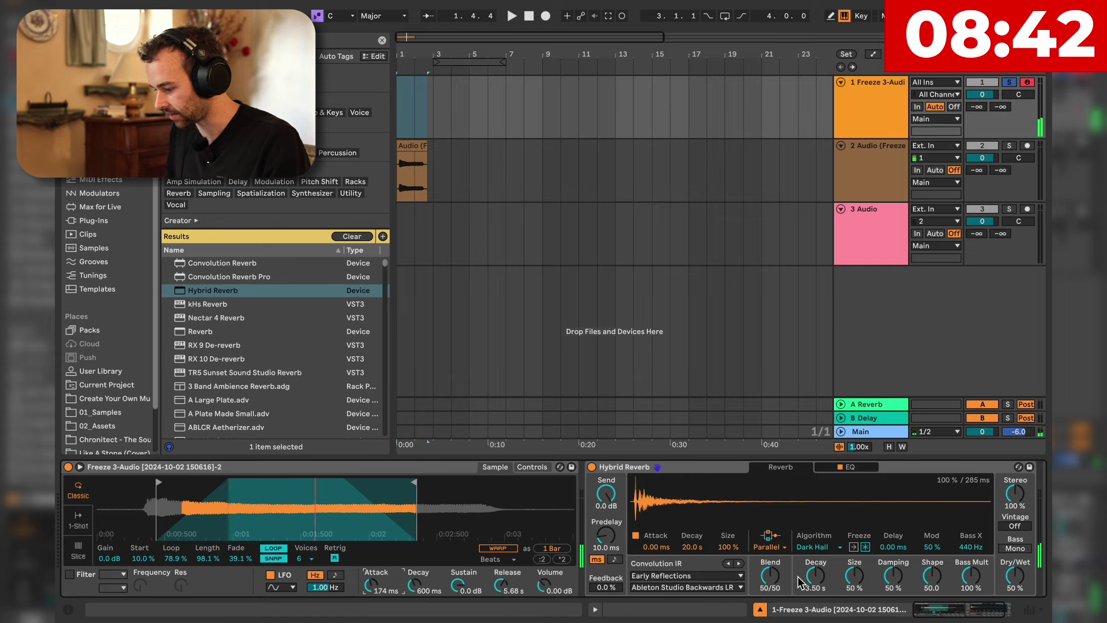
Set Hybrid Reverb to a 0/100 blend, 6.89 s decay and 75% dry/wet, and widen its stereo image.
{"action": "left_click", "coordinate": [806, 549]}
{"action": "left_click", "coordinate": [807, 550]}
{"action": "left_click_drag", "start_coordinate": [770, 574], "coordinate": [770, 603]}
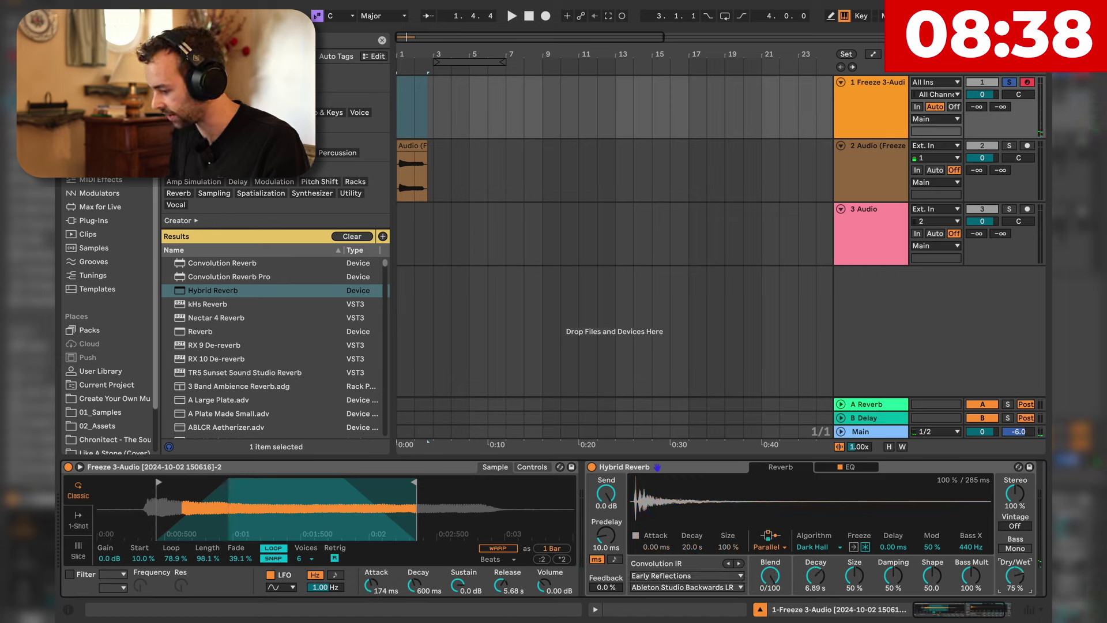
{"action": "left_click_drag", "start_coordinate": [1014, 489], "coordinate": [1015, 467]}
Insert Echo between Simpler and Hybrid Reverb, with its low-pass filter at 5.72 kHz, resonance 0.15 and dry/wet 25%.
{"action": "key", "text": "ctrl+f"}
{"action": "type", "text": "echo"}
{"action": "left_click_drag", "start_coordinate": [193, 262], "coordinate": [681, 562]}
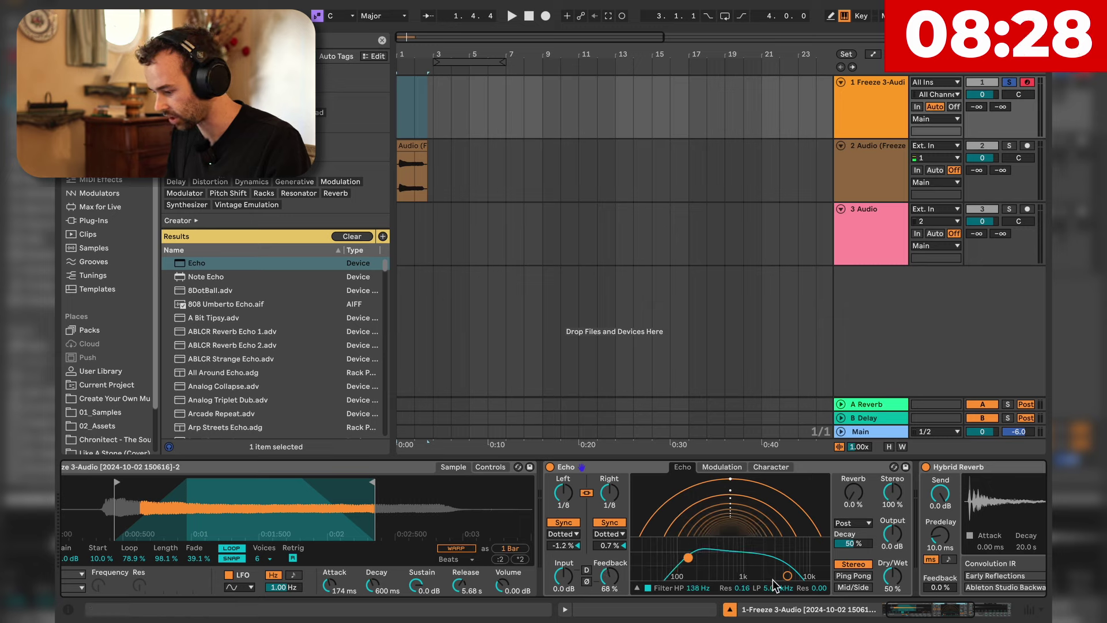
{"action": "left_click_drag", "start_coordinate": [787, 575], "coordinate": [792, 559]}
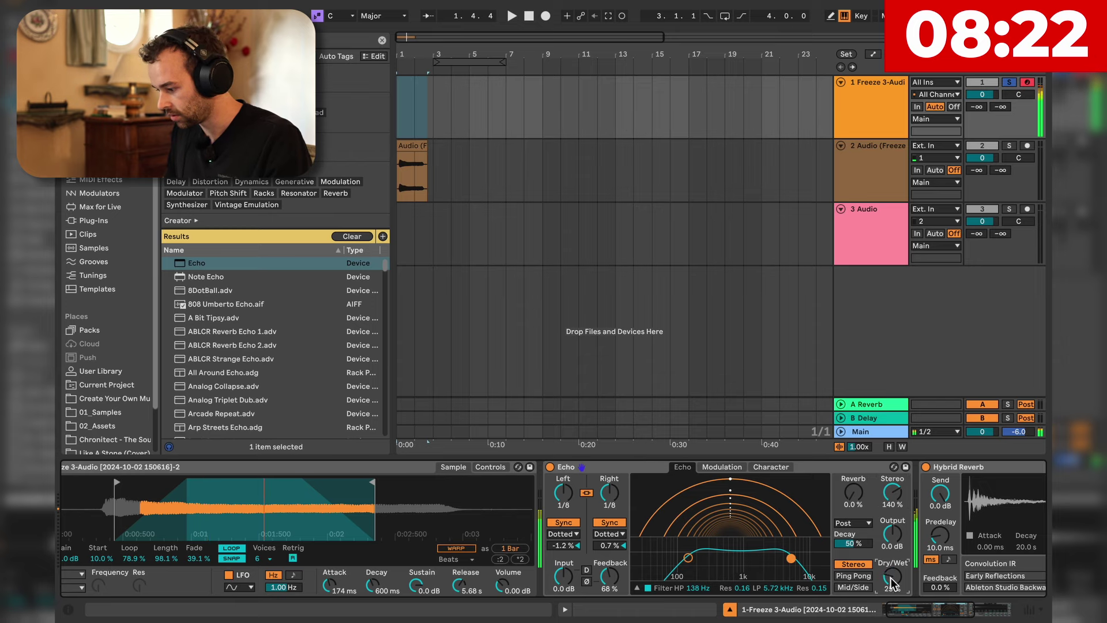
Add a Limiter to the Main track and return to the Simpler track's devices.
{"action": "left_click", "coordinate": [875, 431]}
{"action": "key", "text": "ctrl+f"}
{"action": "type", "text": "limiter"}
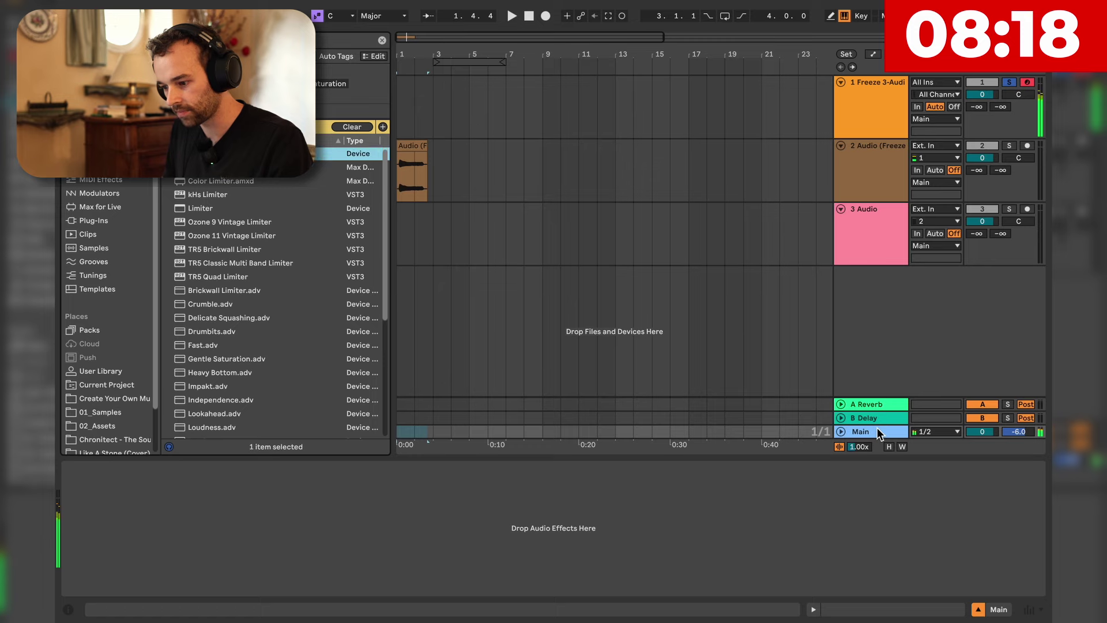
{"action": "key", "text": "Down"}
{"action": "key", "text": "Down"}
{"action": "key", "text": "Down"}
{"action": "key", "text": "Down"}
{"action": "key", "text": "Return"}
{"action": "left_click", "coordinate": [864, 135]}
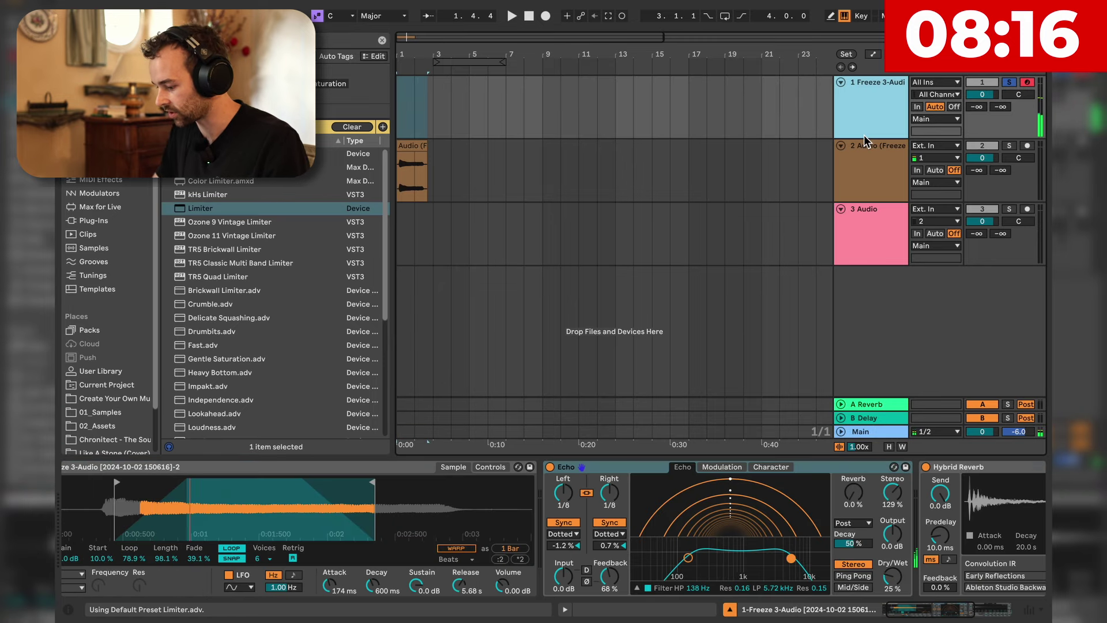
Create an empty 16-bar MIDI clip starting at bar 1 on the Simpler track and open its note editor.
{"action": "key", "text": "XF86AudioLowerVolume"}
{"action": "left_click", "coordinate": [890, 430]}
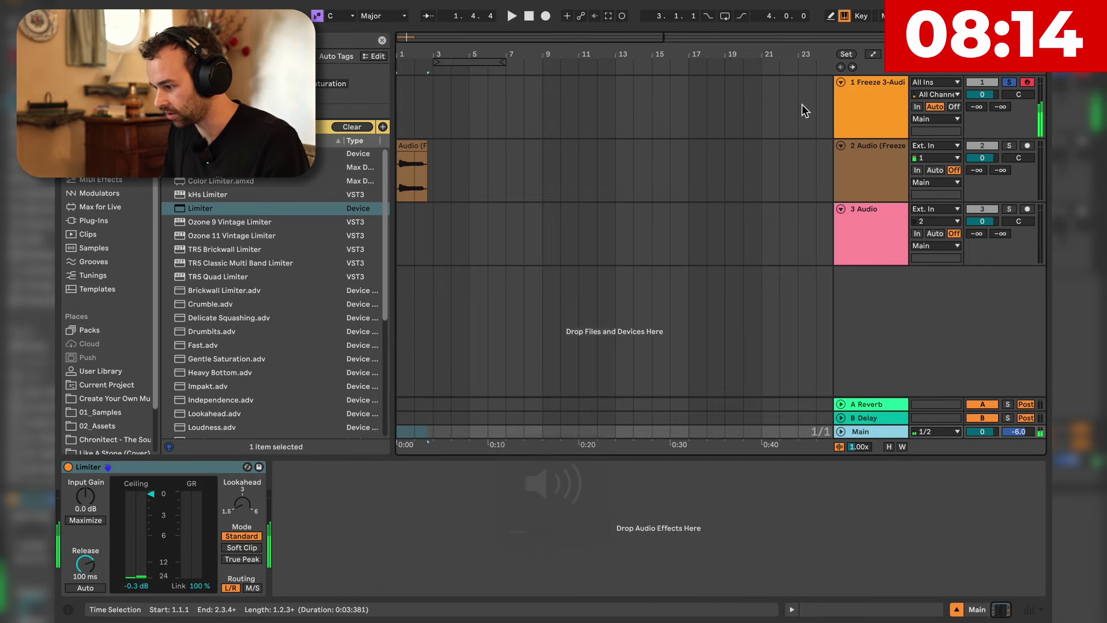
{"action": "left_click", "coordinate": [859, 118]}
{"action": "left_click", "coordinate": [447, 70]}
{"action": "left_click", "coordinate": [402, 108]}
{"action": "left_click_drag", "start_coordinate": [402, 107], "coordinate": [696, 123]}
{"action": "key", "text": "space"}
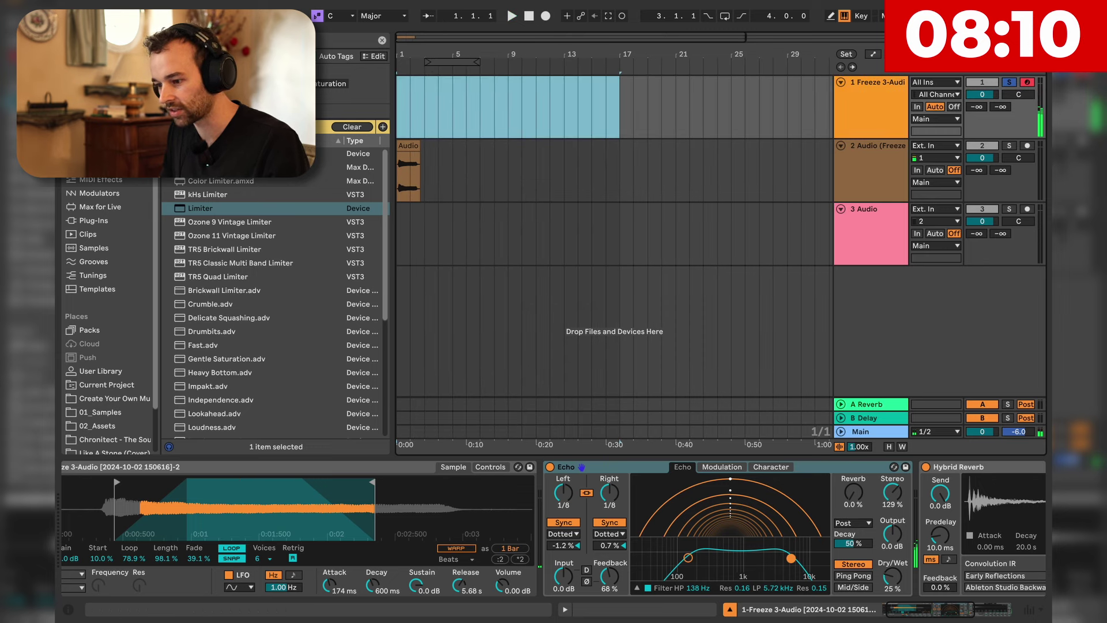
{"action": "key", "text": "minus"}
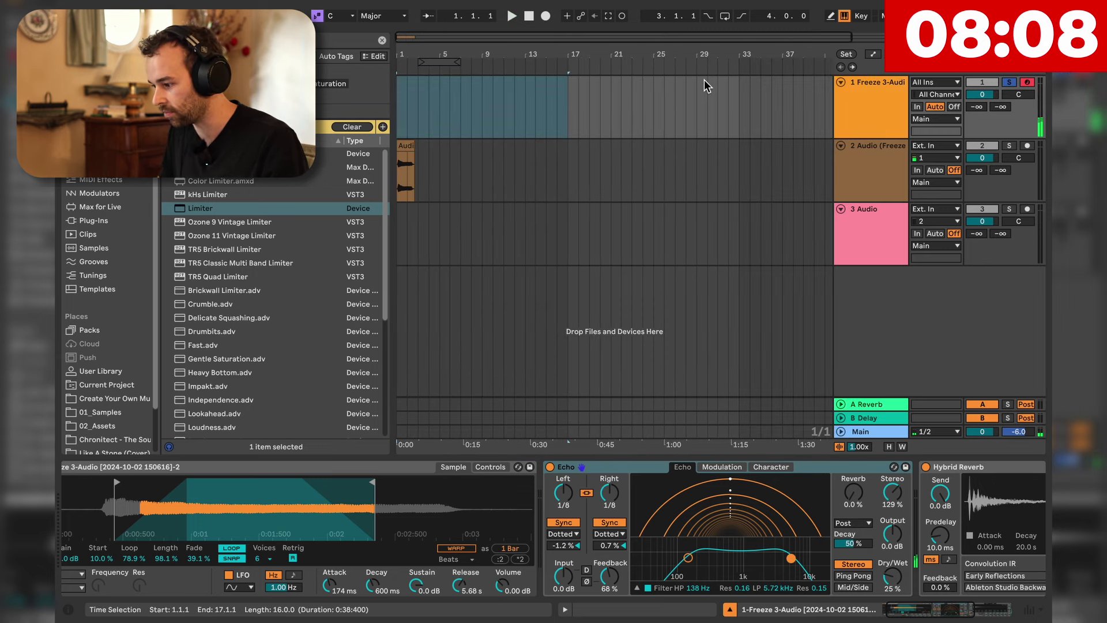
{"action": "left_click", "coordinate": [716, 86]}
{"action": "left_click_drag", "start_coordinate": [560, 95], "coordinate": [366, 81]}
{"action": "key", "text": "ctrl+shift+m"}
{"action": "left_click", "coordinate": [489, 535]}
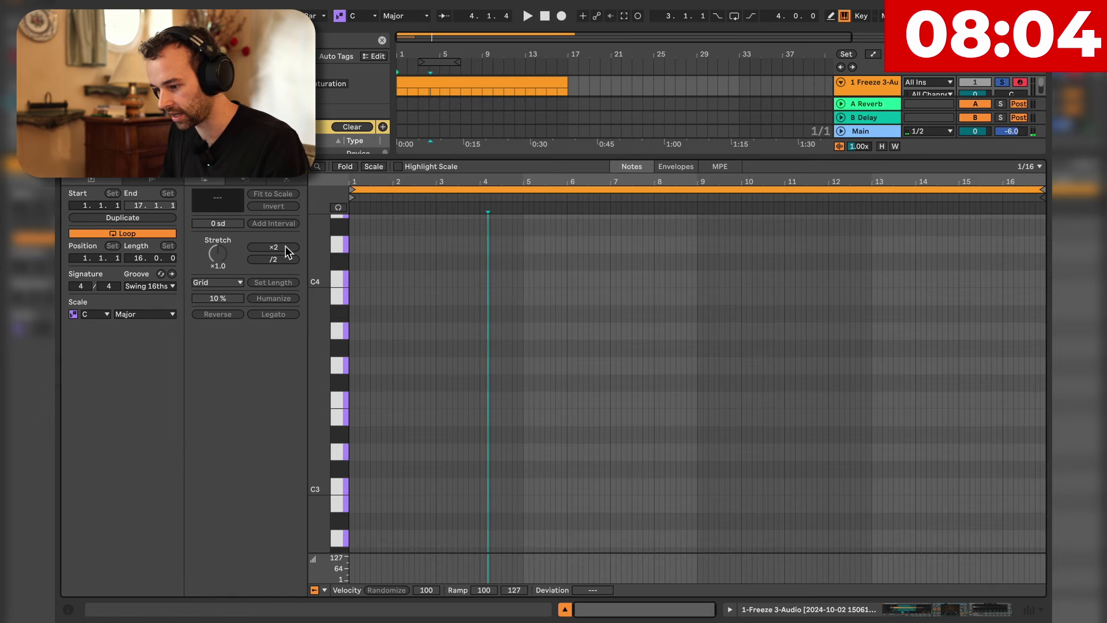
Open the clip's MIDI generators and choose Seed.
{"action": "left_click", "coordinate": [258, 183]}
{"action": "left_click", "coordinate": [275, 179]}
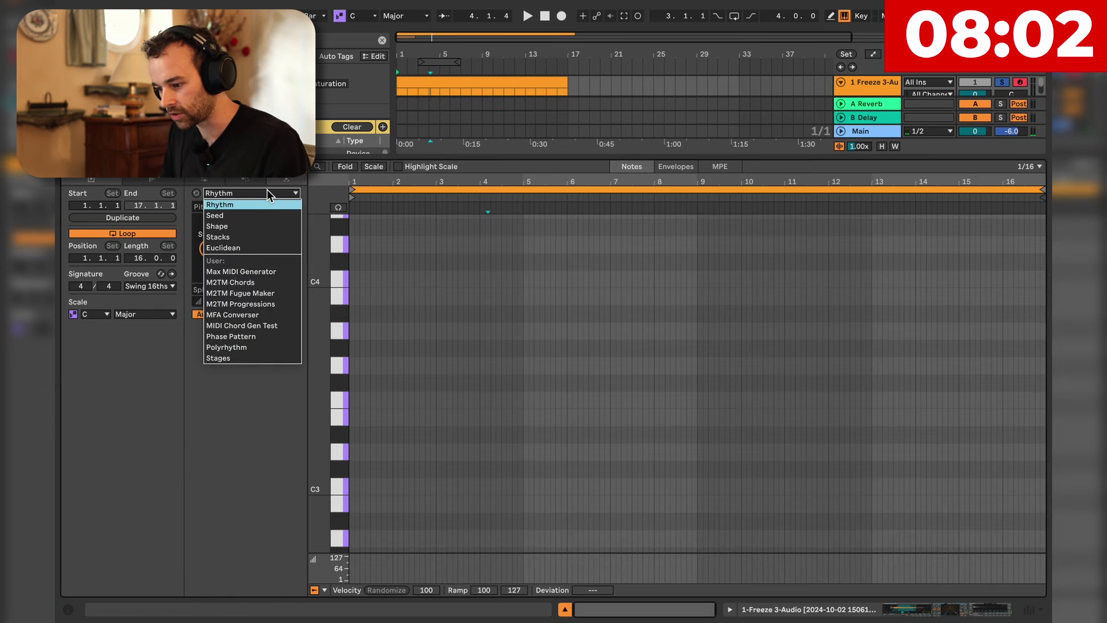
{"action": "left_click", "coordinate": [268, 191]}
{"action": "left_click", "coordinate": [259, 216]}
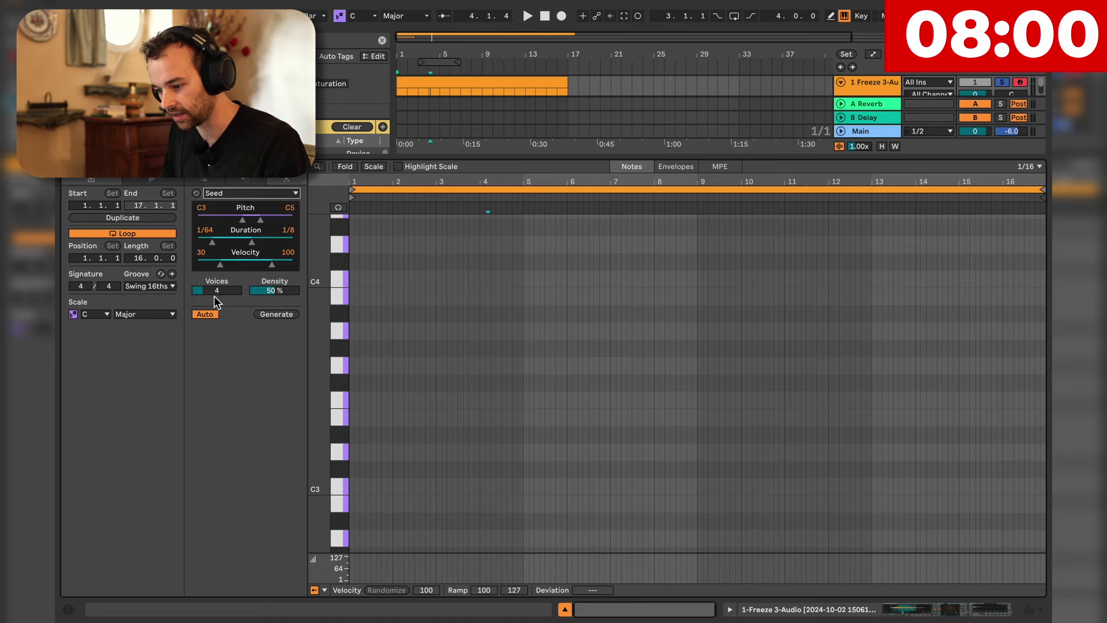
Set the clip's scale to E Major Pentatonic.
{"action": "left_click", "coordinate": [95, 313]}
{"action": "left_click", "coordinate": [95, 313]}
{"action": "left_click", "coordinate": [95, 314]}
{"action": "left_click", "coordinate": [110, 361]}
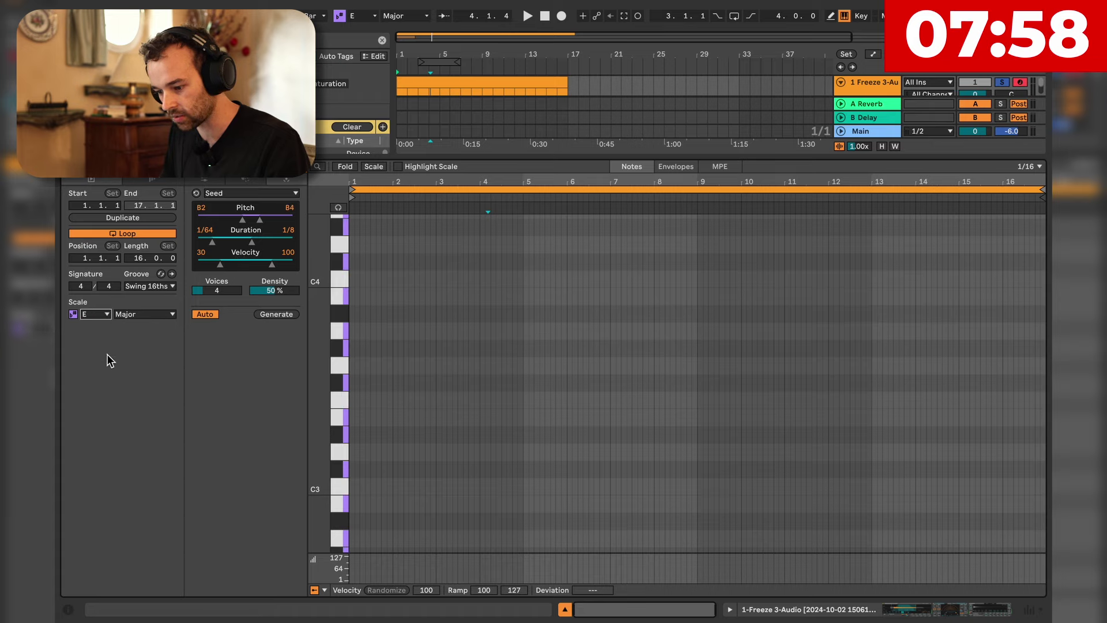
{"action": "left_click", "coordinate": [154, 312]}
{"action": "left_click", "coordinate": [154, 312]}
{"action": "left_click", "coordinate": [144, 314]}
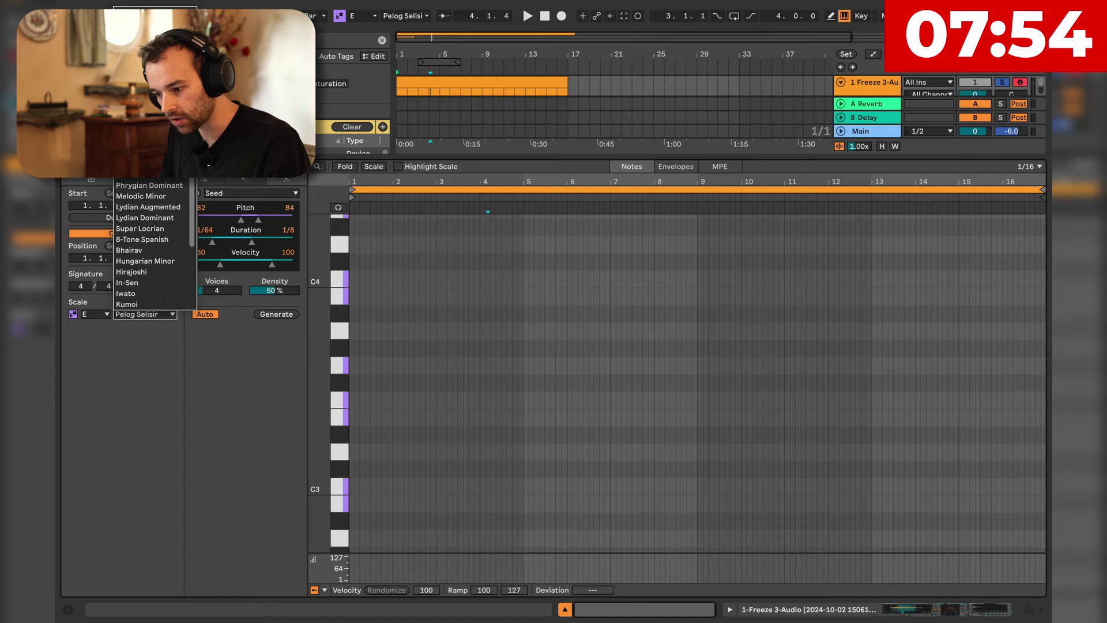
{"action": "left_click", "coordinate": [142, 131]}
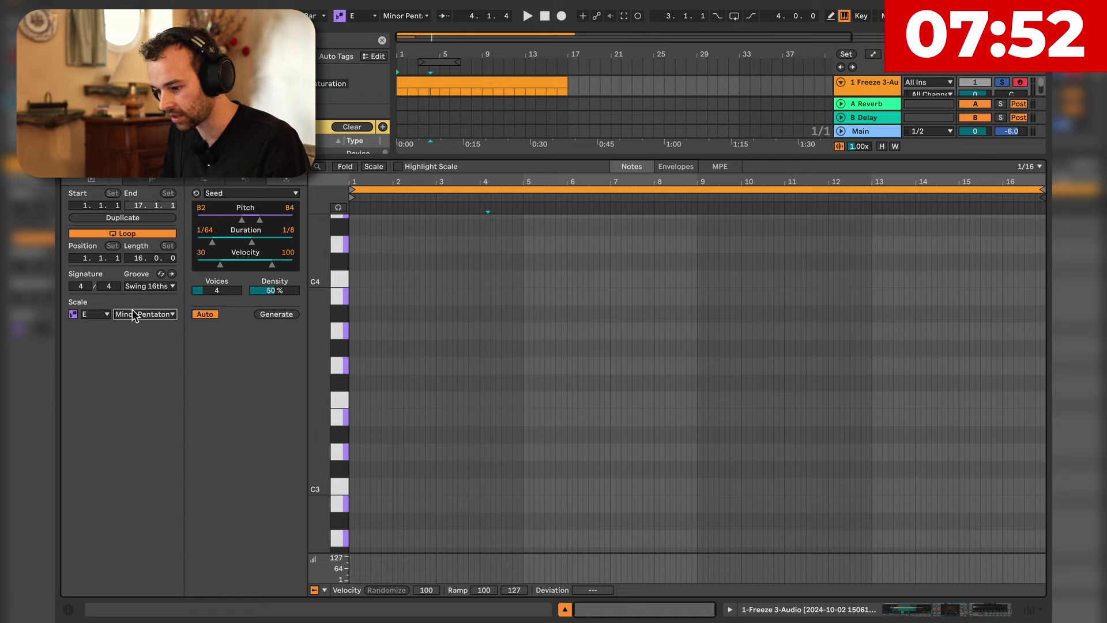
{"action": "left_click", "coordinate": [149, 314]}
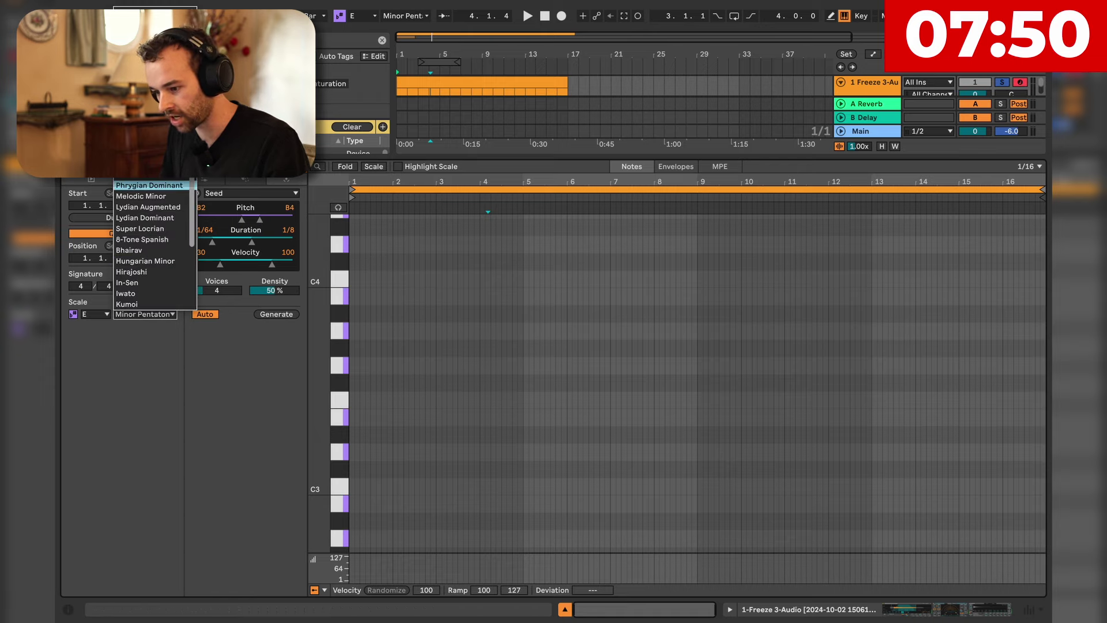
{"action": "left_click", "coordinate": [141, 142]}
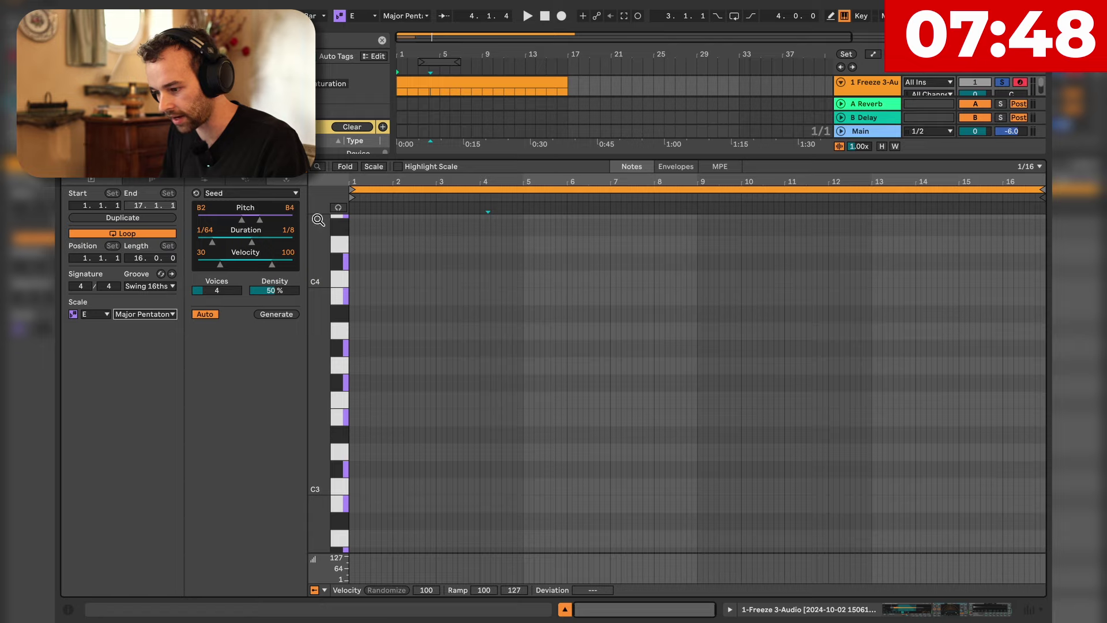
Set Seed's pitch range to run from E1 to B3.
{"action": "left_click_drag", "start_coordinate": [313, 506], "coordinate": [303, 404]}
{"action": "scroll", "coordinate": [336, 541], "scroll_direction": "down", "scroll_amount": 4}
{"action": "scroll", "coordinate": [338, 539], "scroll_direction": "down", "scroll_amount": 2}
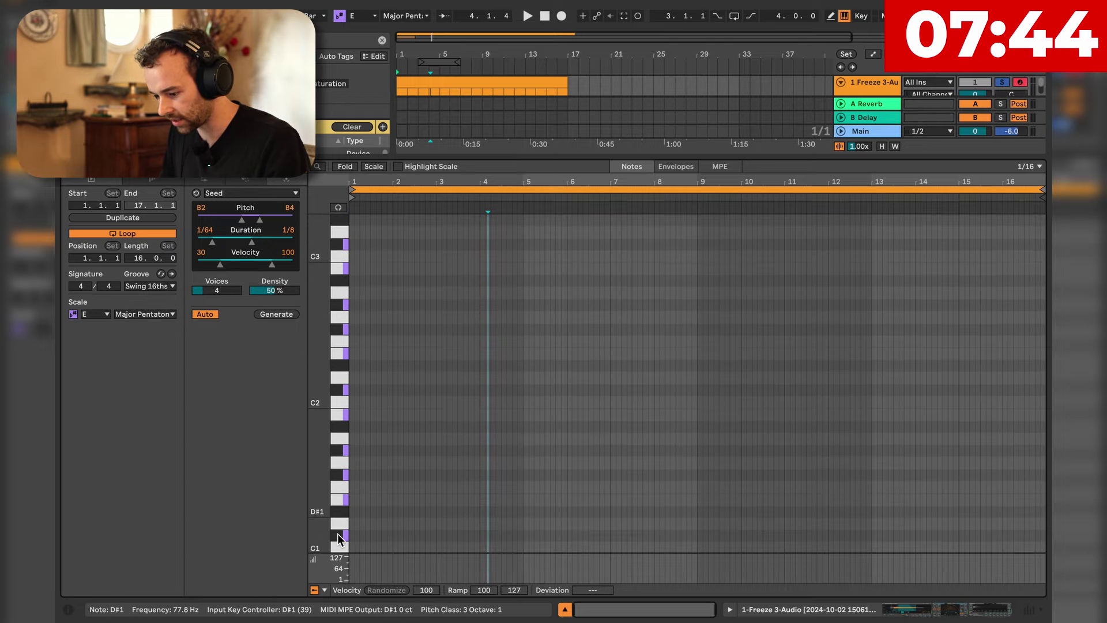
{"action": "left_click_drag", "start_coordinate": [342, 497], "coordinate": [342, 229]}
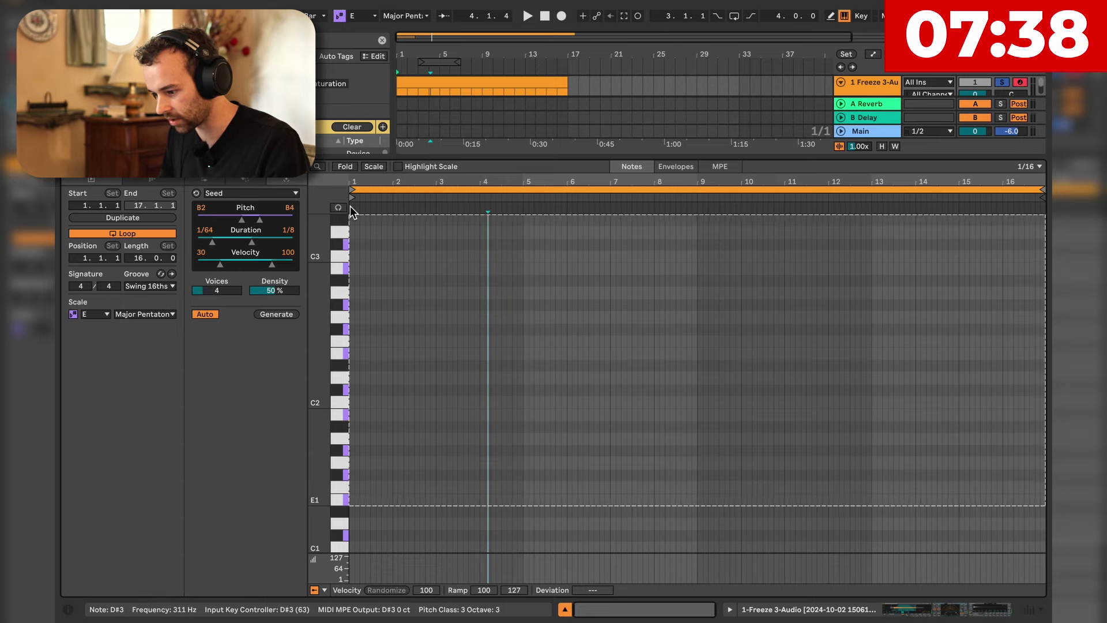
{"action": "left_click", "coordinate": [351, 211]}
{"action": "scroll", "coordinate": [325, 237], "scroll_direction": "up", "scroll_amount": 1}
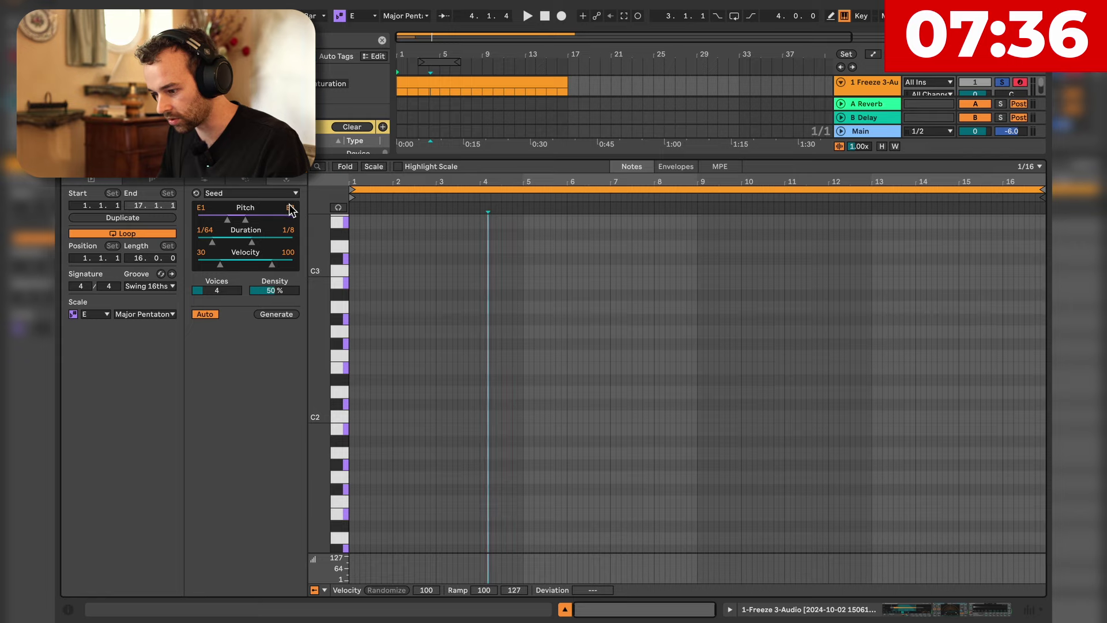
{"action": "left_click_drag", "start_coordinate": [291, 210], "coordinate": [290, 214]}
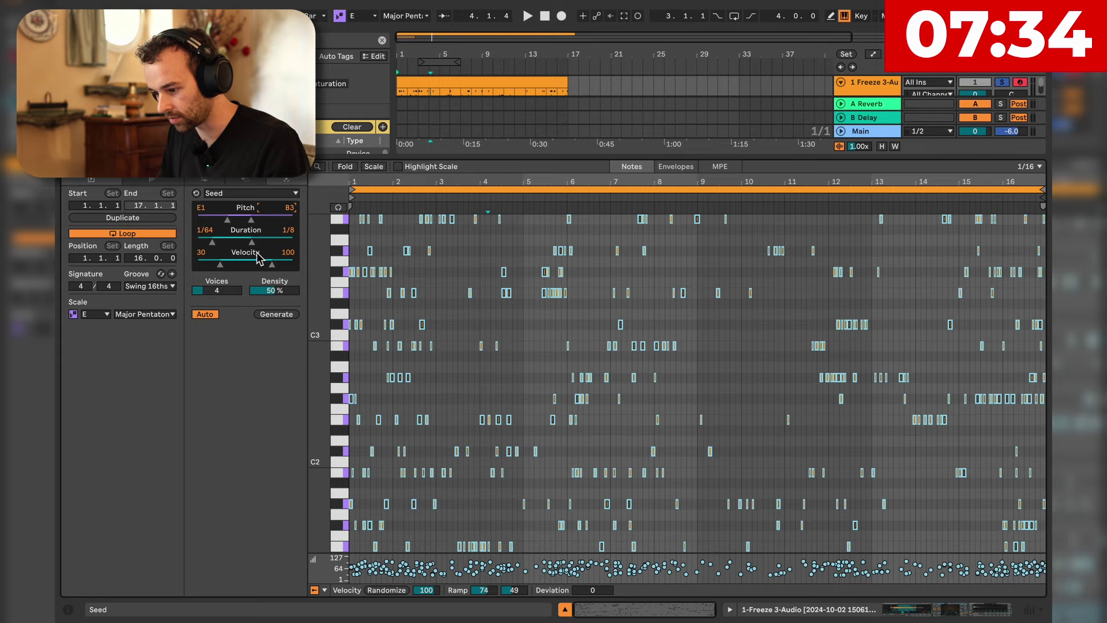
Coarsen the grid to 1/1 and set Seed's durations to 1/4–1, voices to 3, density to 82% and minimum velocity to 67.
{"action": "key", "text": "super+2"}
{"action": "key", "text": "super+2"}
{"action": "key", "text": "super+2"}
{"action": "key", "text": "super+2"}
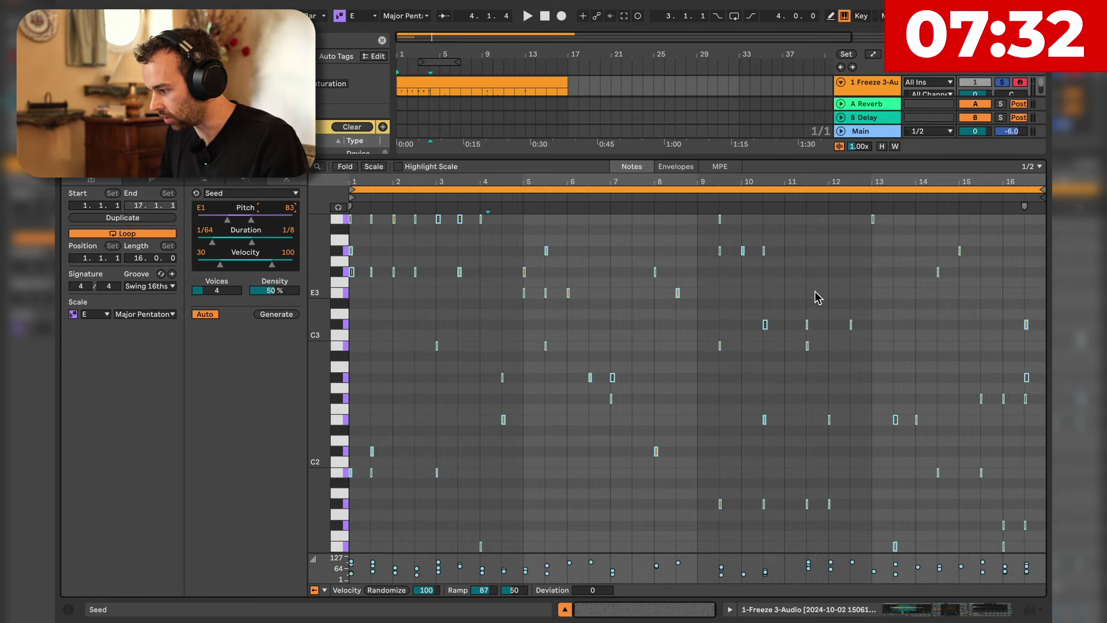
{"action": "left_click_drag", "start_coordinate": [252, 242], "coordinate": [293, 242]}
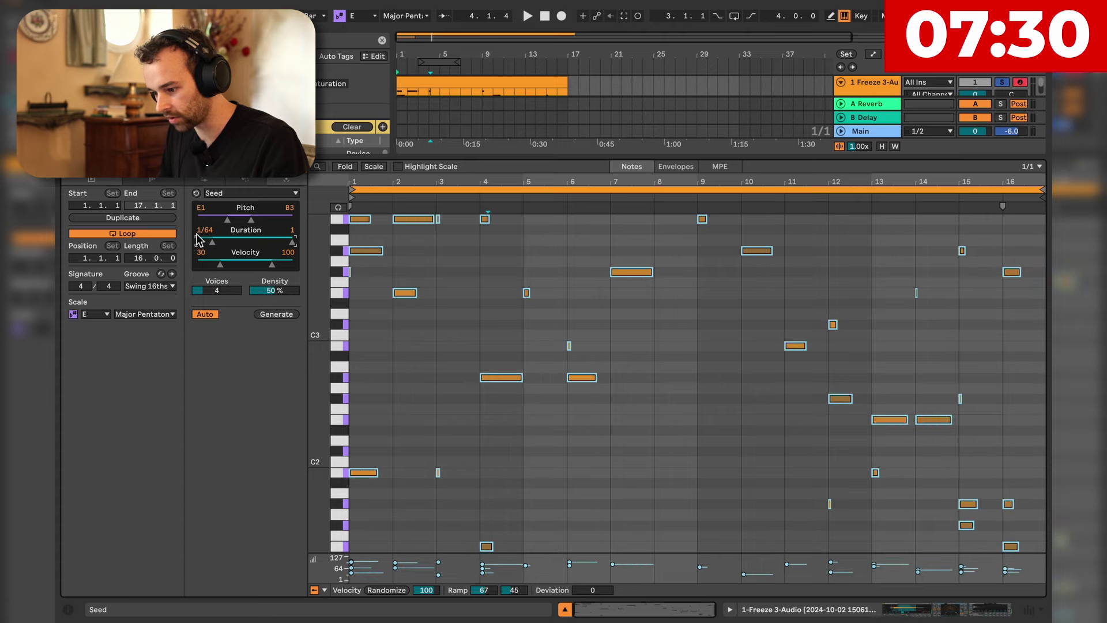
{"action": "left_click_drag", "start_coordinate": [213, 242], "coordinate": [221, 242]}
{"action": "left_click_drag", "start_coordinate": [236, 290], "coordinate": [247, 264]}
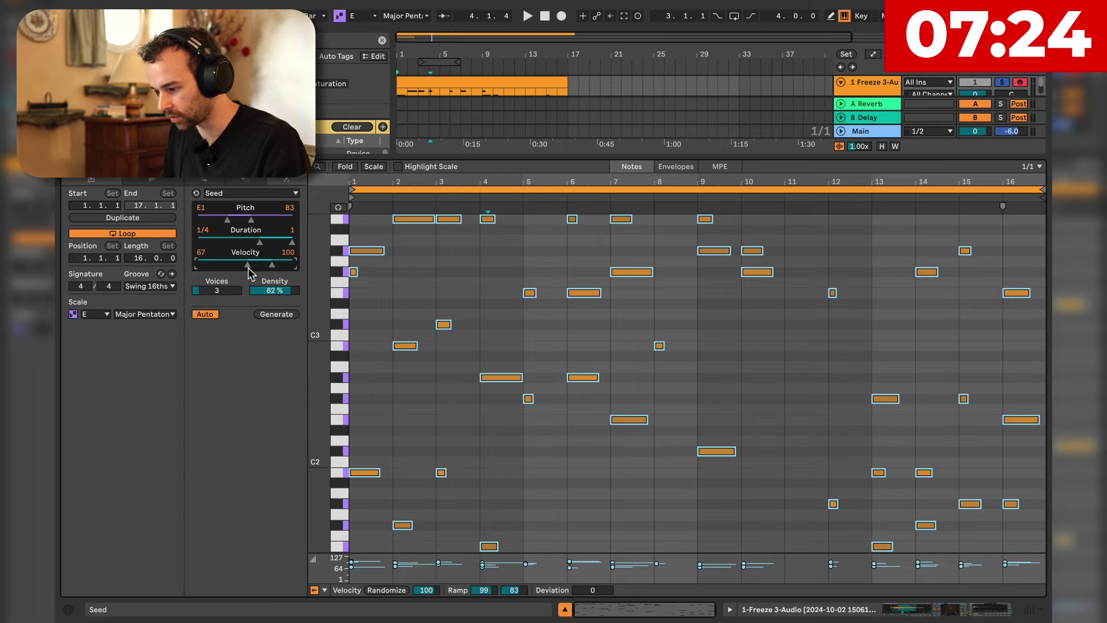
Refine the grid to 1/4 for the generated notes and audition the pattern.
{"action": "scroll", "coordinate": [365, 414], "scroll_direction": "up", "scroll_amount": 3}
{"action": "key", "text": "space"}
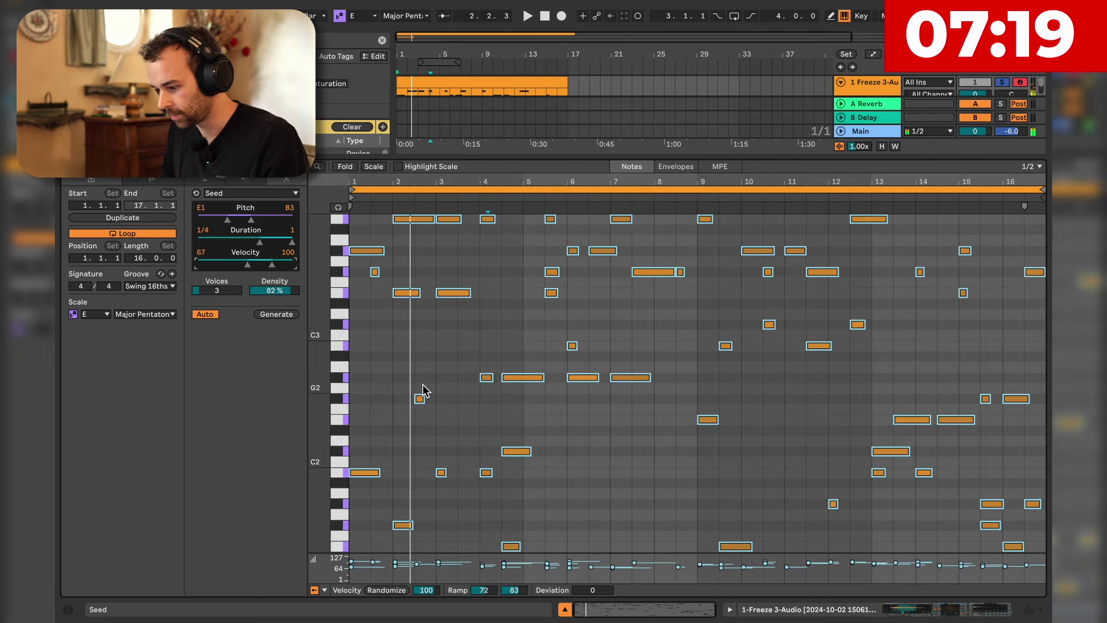
{"action": "key", "text": "super+1"}
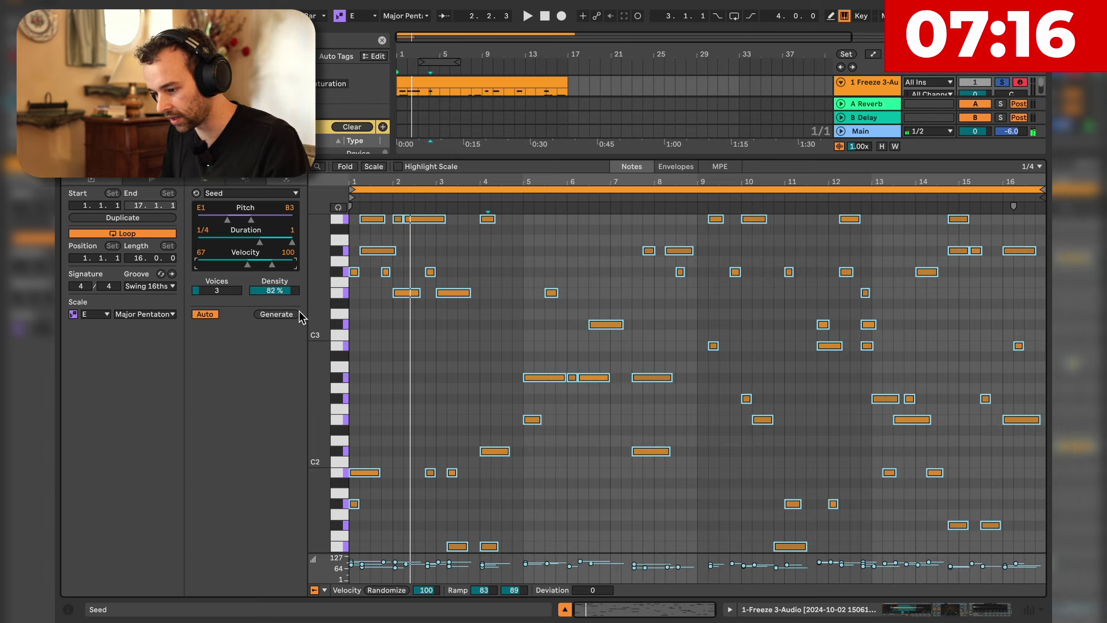
{"action": "key", "text": "space"}
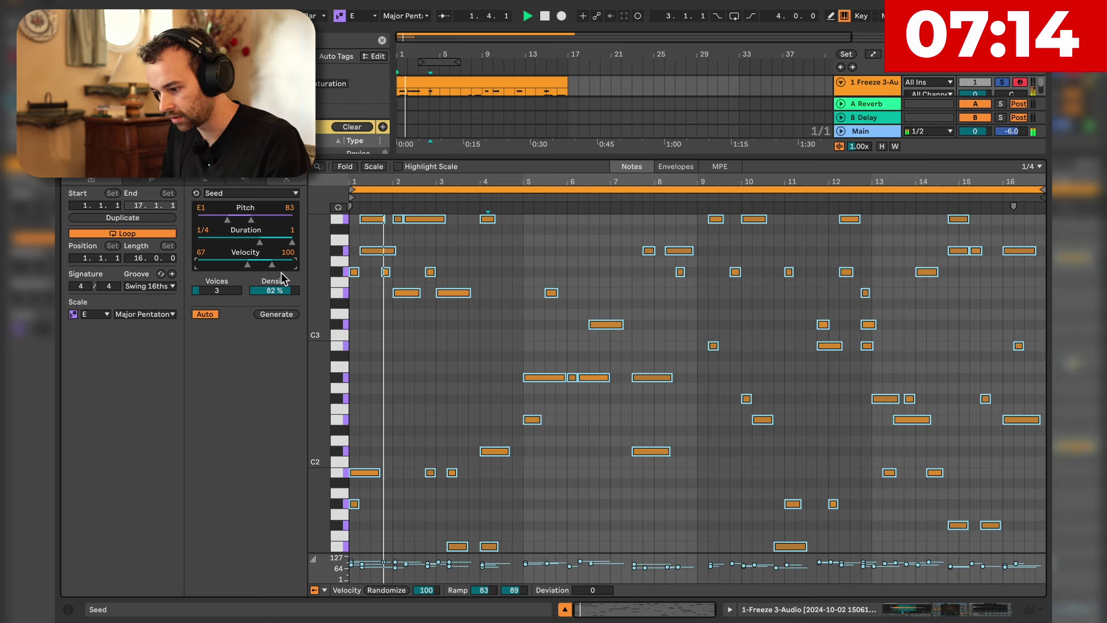
Reduce Seed to 2 voices at 71% density, generate a fresh note pattern and play it.
{"action": "mouse_move", "coordinate": [217, 290]}
{"action": "left_mouse_down"}
{"action": "mouse_move", "coordinate": [217, 306]}
{"action": "mouse_move", "coordinate": [236, 276]}
{"action": "mouse_move", "coordinate": [271, 302]}
{"action": "mouse_move", "coordinate": [222, 296]}
{"action": "left_mouse_up"}
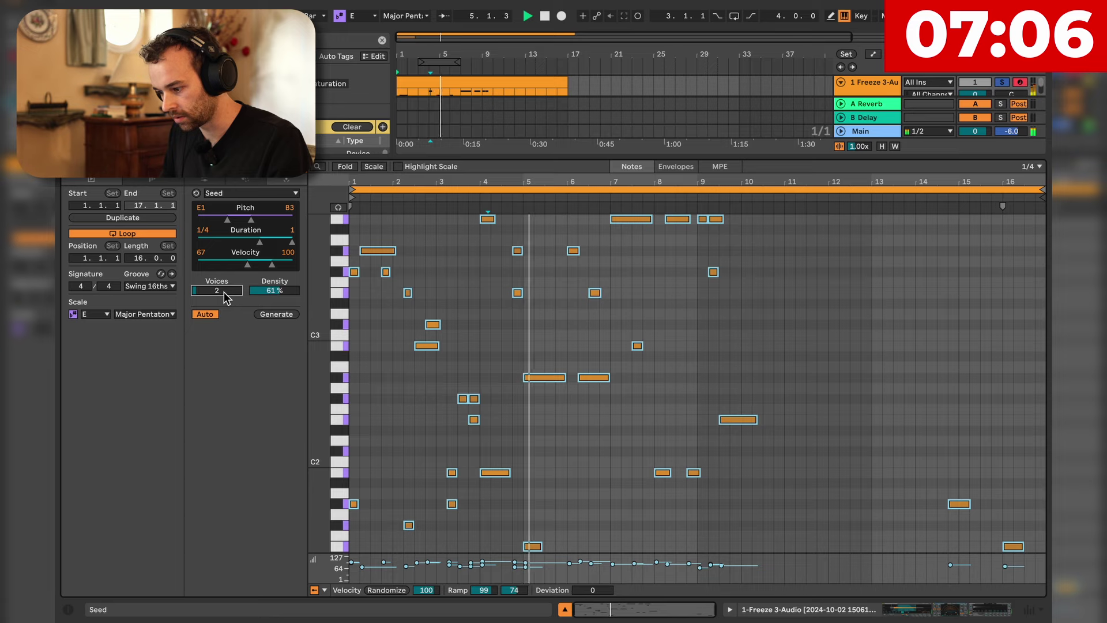
{"action": "left_click_drag", "start_coordinate": [271, 290], "coordinate": [271, 284]}
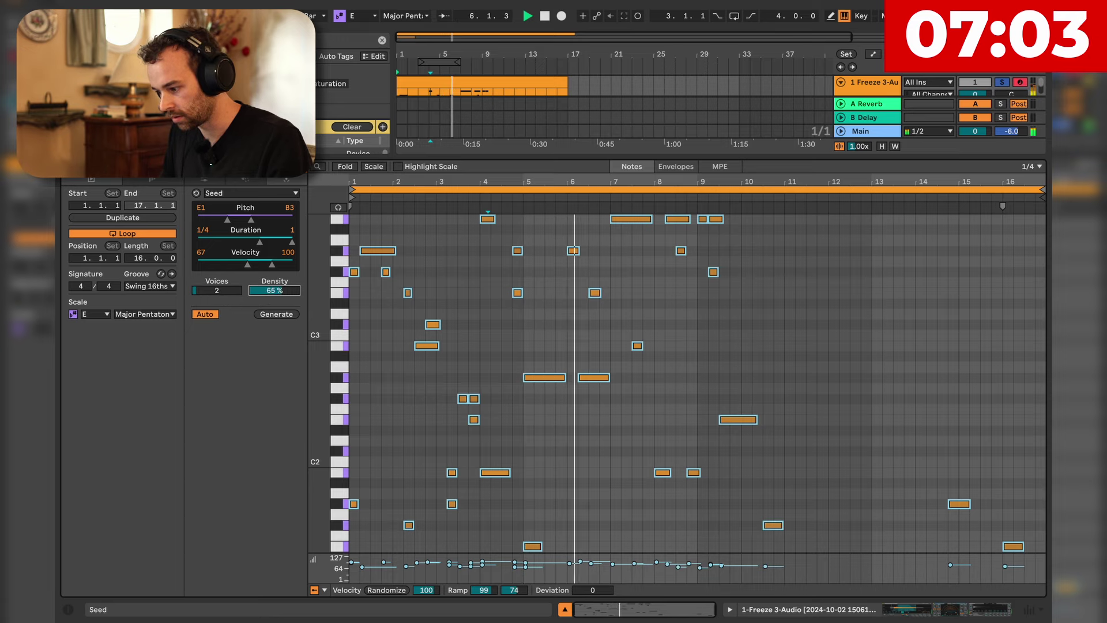
{"action": "left_click", "coordinate": [276, 315]}
{"action": "left_click", "coordinate": [277, 314]}
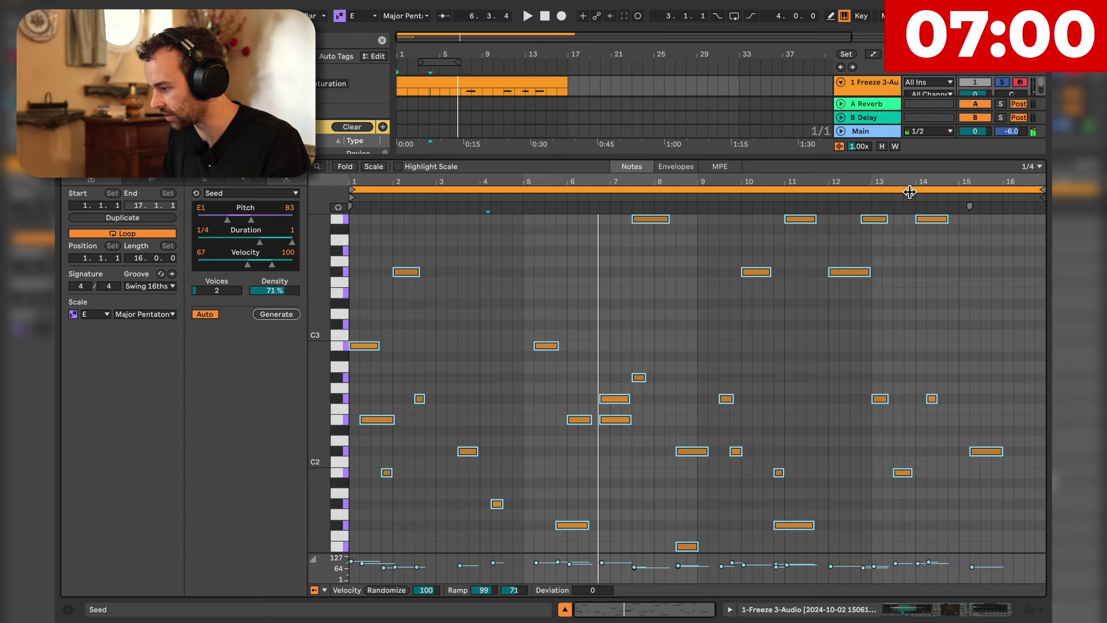
{"action": "key", "text": "space"}
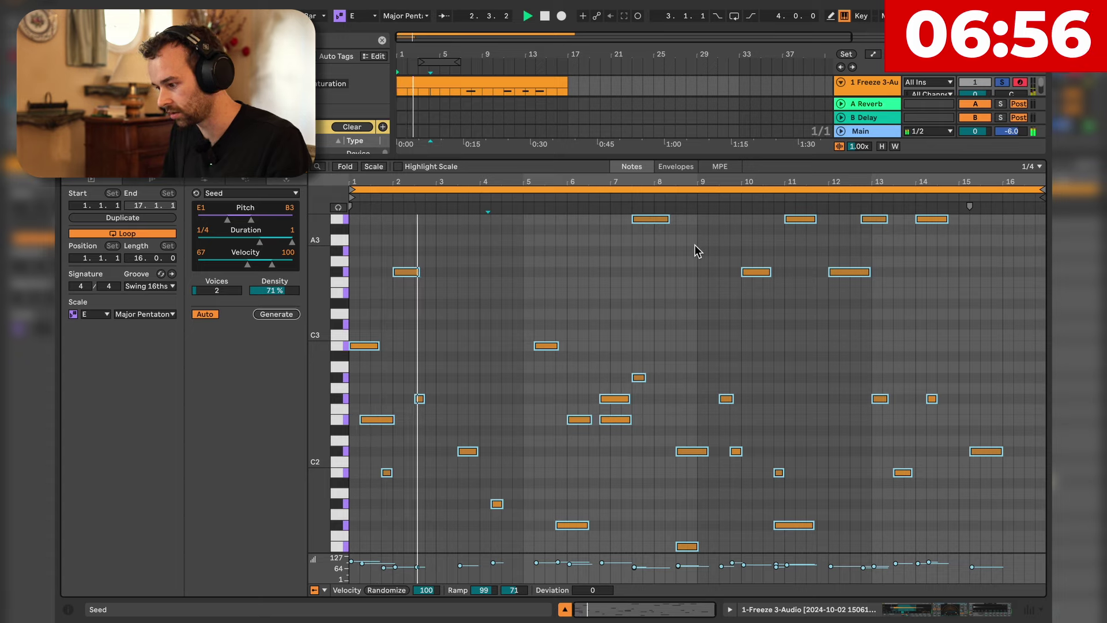
Stretch the clip's notes to twice their length, over 32 bars, and apply Legato to all of them.
{"action": "left_click", "coordinate": [551, 310]}
{"action": "left_click", "coordinate": [210, 180]}
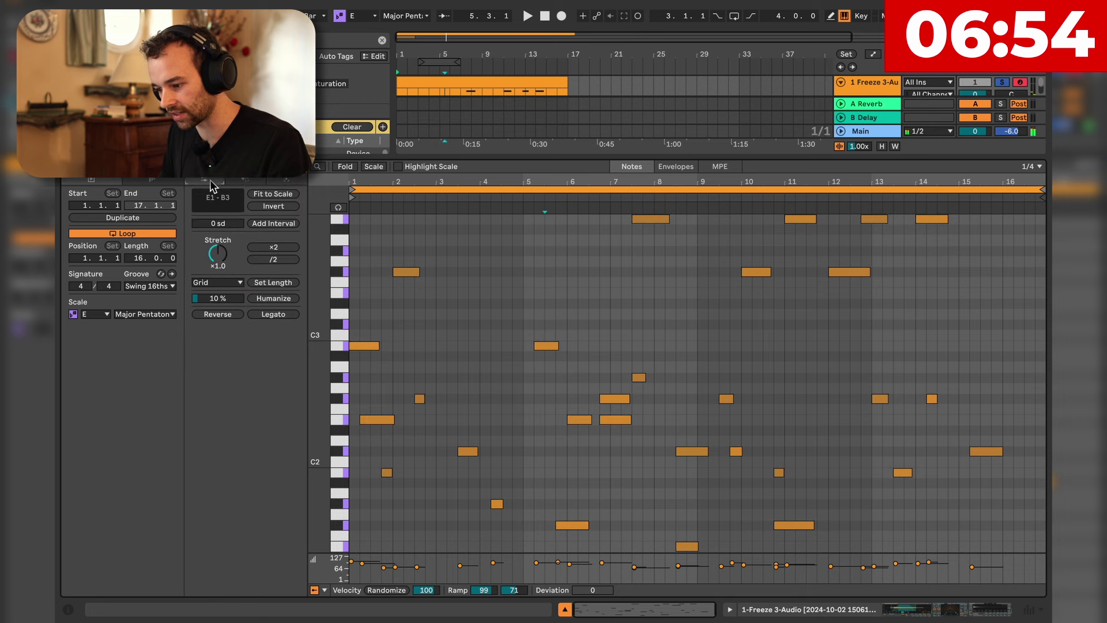
{"action": "left_click", "coordinate": [286, 249]}
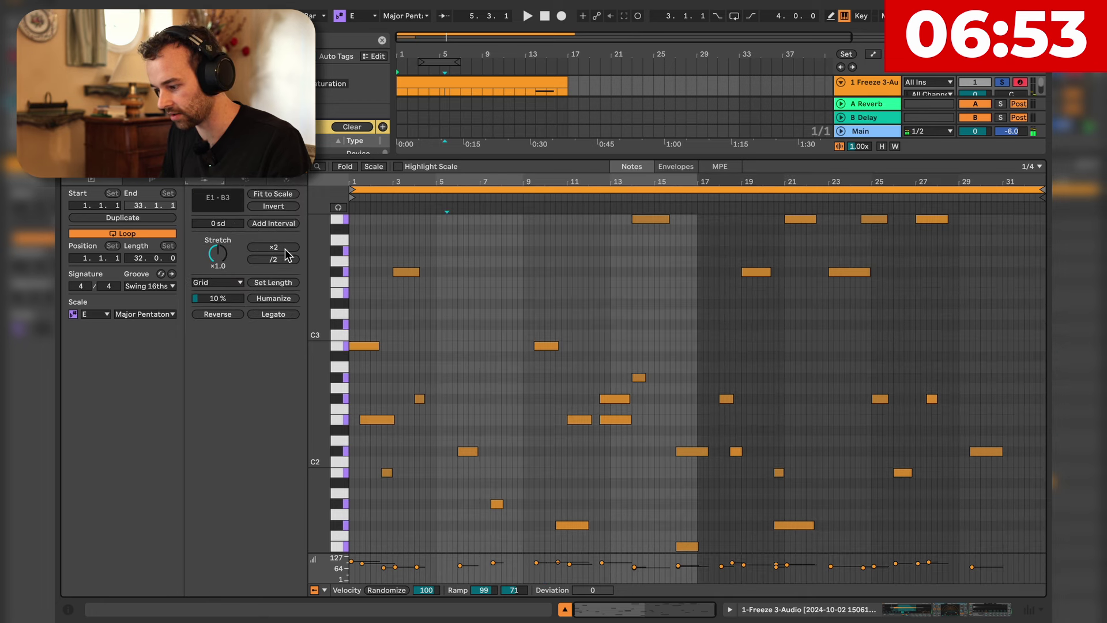
{"action": "left_click", "coordinate": [630, 286]}
{"action": "key", "text": "ctrl+a"}
{"action": "left_click", "coordinate": [291, 316]}
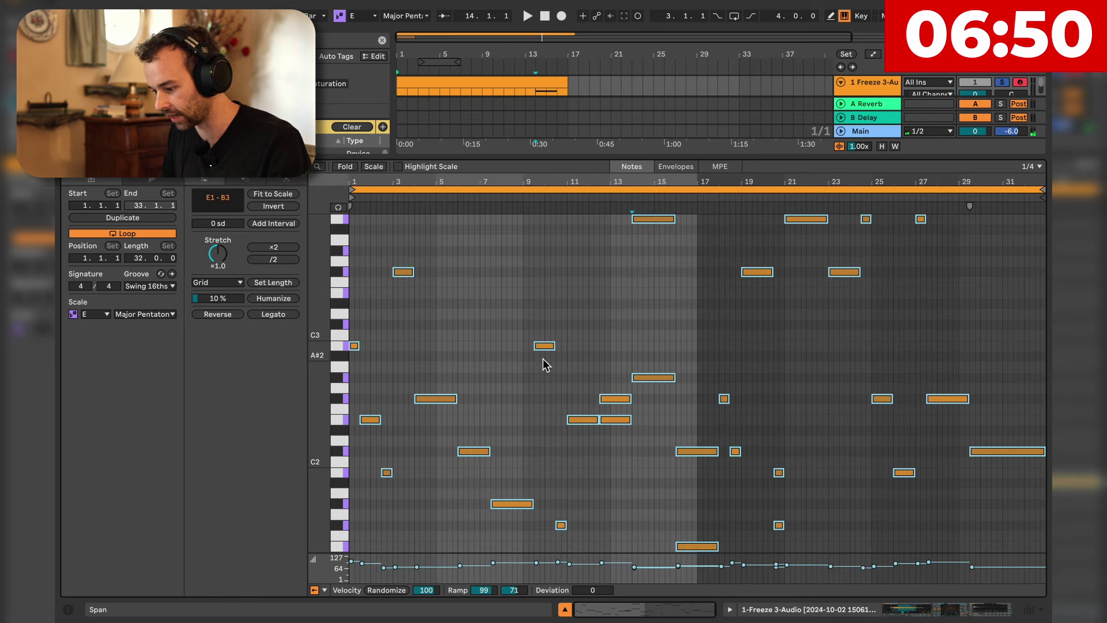
Play the clip from bar 1 and extend it in the arrangement to its full 32 bars.
{"action": "left_click", "coordinate": [543, 359]}
{"action": "key", "text": "space"}
{"action": "key", "text": "space"}
{"action": "left_click", "coordinate": [458, 301]}
{"action": "left_click", "coordinate": [353, 273]}
{"action": "key", "text": "space"}
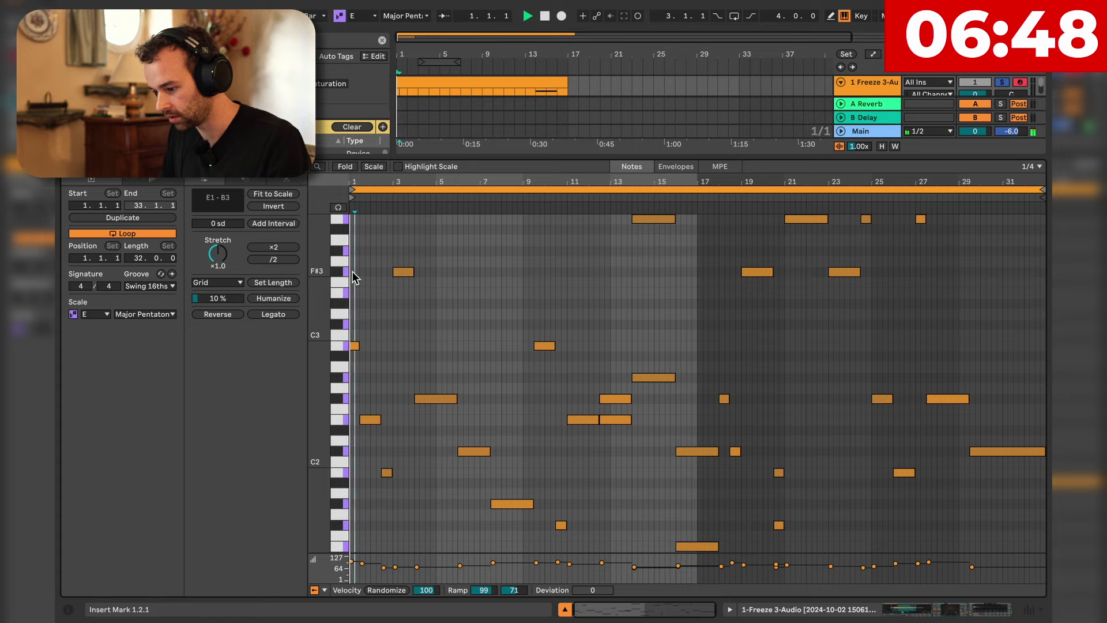
{"action": "left_click_drag", "start_coordinate": [565, 84], "coordinate": [740, 84]}
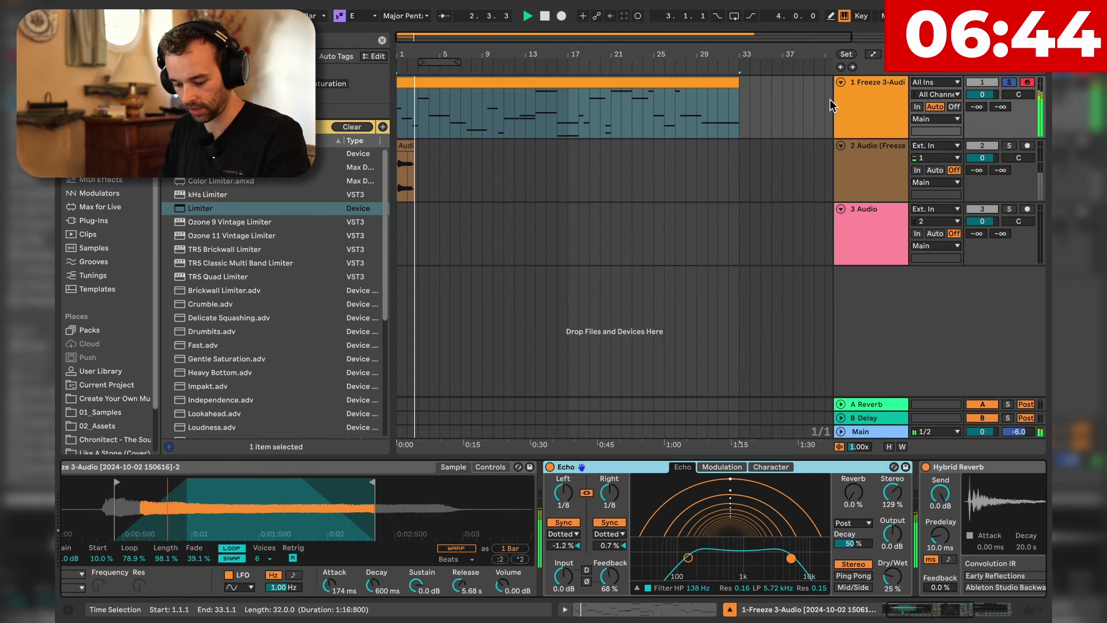
Set Hybrid Reverb's size to 76%, dry/wet to 63% and stereo width to 175%.
{"action": "left_click", "coordinate": [873, 104]}
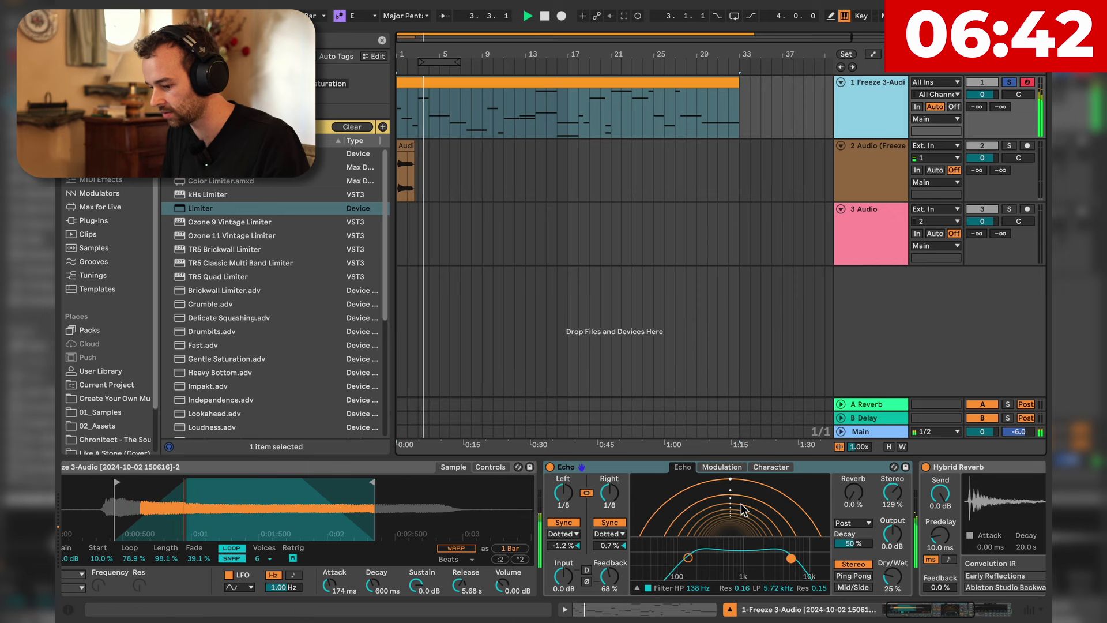
{"action": "scroll", "coordinate": [747, 503], "scroll_direction": "right", "scroll_amount": 7}
{"action": "left_click_drag", "start_coordinate": [786, 575], "coordinate": [786, 568]}
{"action": "left_click_drag", "start_coordinate": [954, 584], "coordinate": [950, 545]}
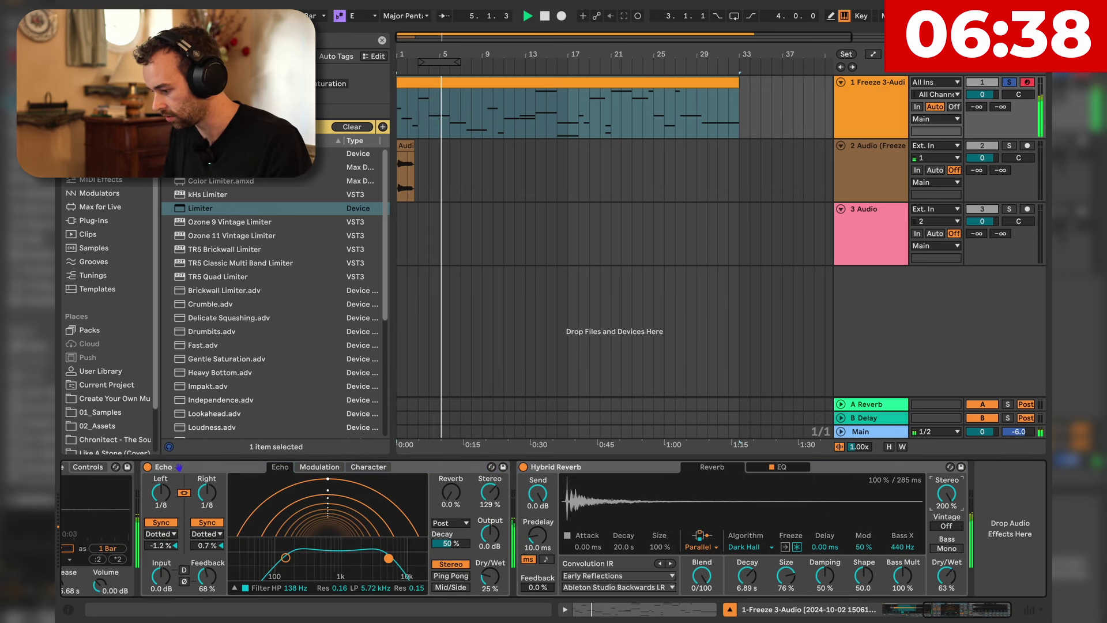
Look over the clip's notes and bring Simpler's controls back into view.
{"action": "key", "text": "XF86AudioRaiseVolume"}
{"action": "key", "text": "shift+Tab"}
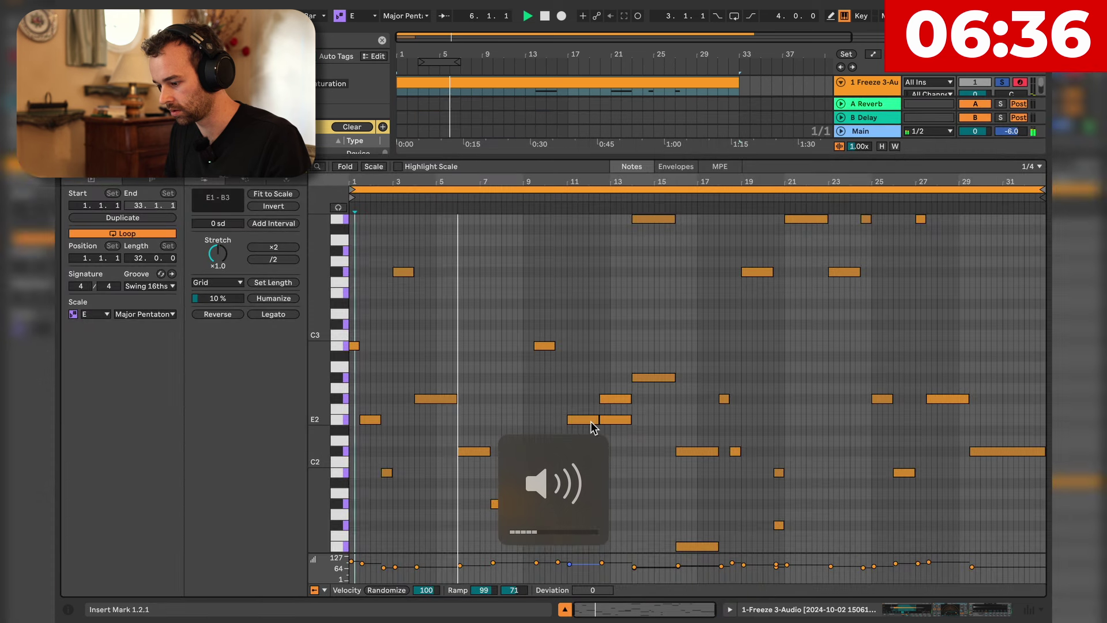
{"action": "scroll", "coordinate": [410, 460], "scroll_direction": "down", "scroll_amount": 5}
{"action": "key", "text": "shift+Tab"}
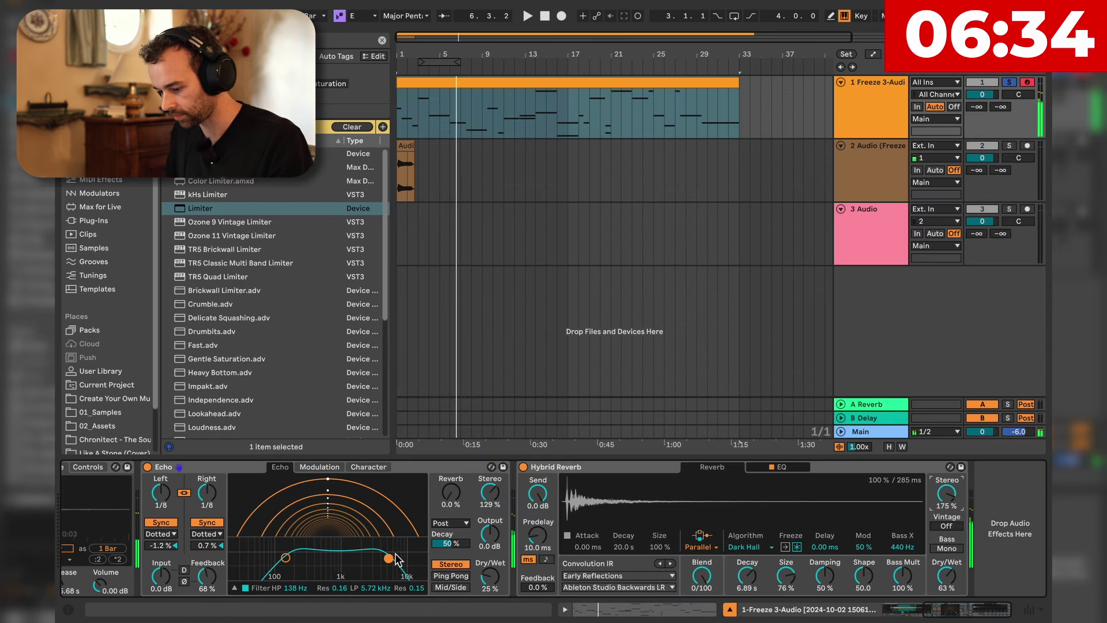
{"action": "scroll", "coordinate": [253, 562], "scroll_direction": "left", "scroll_amount": 8}
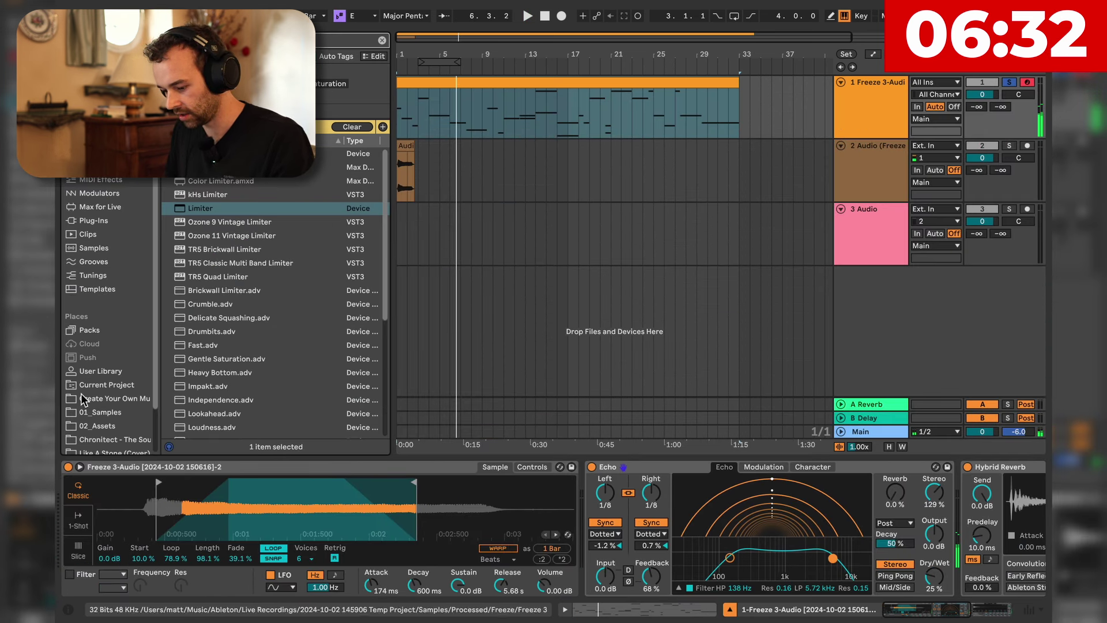
Search the browser for EQ, then turn on Simpler's filter during playback and set its cutoff frequency to 1.29 kHz.
{"action": "type", "text": "eq"}
{"action": "left_click", "coordinate": [72, 572]}
{"action": "key", "text": "space"}
{"action": "left_click_drag", "start_coordinate": [140, 585], "coordinate": [143, 592]}
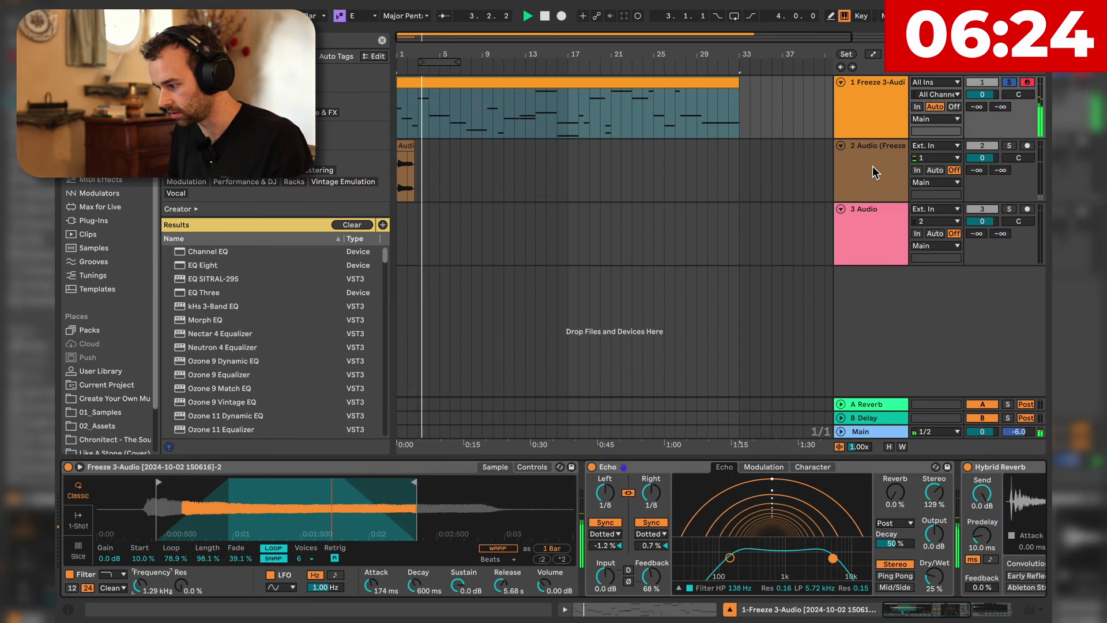
Set Simpler's attack to 1.72 s and release to 8.71 s while listening, and stop playback.
{"action": "left_click", "coordinate": [870, 125]}
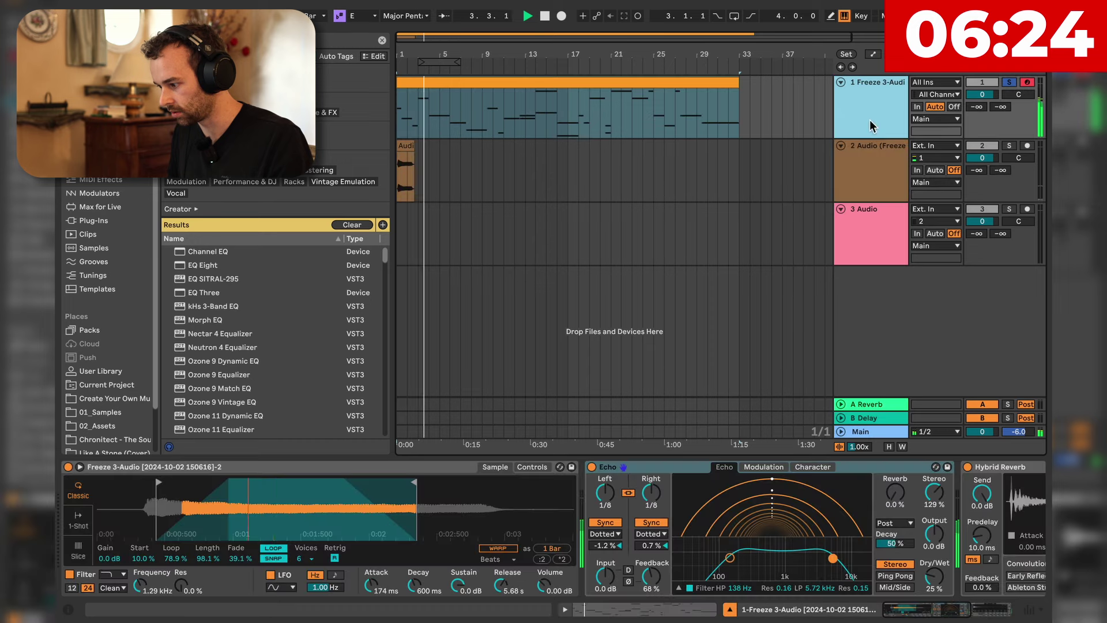
{"action": "scroll", "coordinate": [542, 559], "scroll_direction": "right", "scroll_amount": 2}
{"action": "left_click_drag", "start_coordinate": [343, 591], "coordinate": [344, 556]}
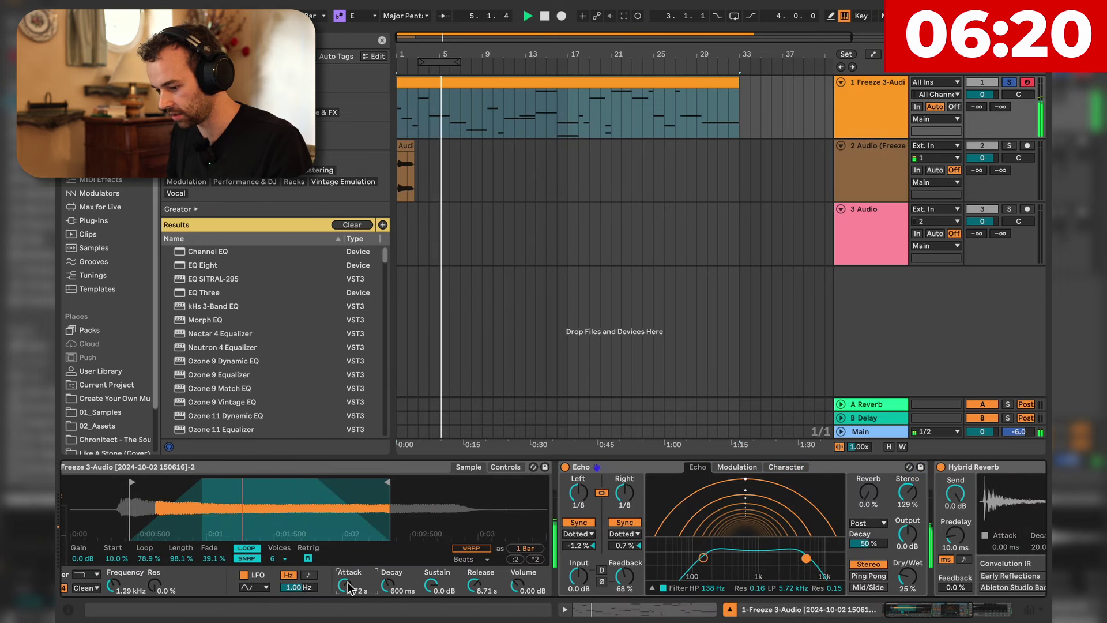
{"action": "left_click", "coordinate": [876, 118]}
{"action": "key", "text": "space"}
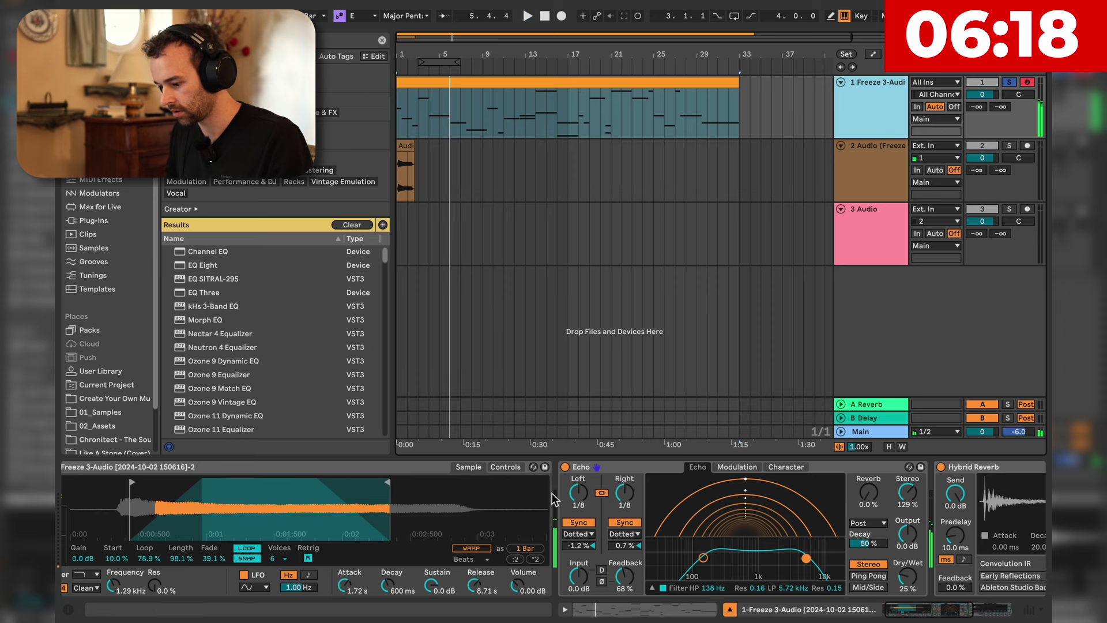
Find the Chord device in the browser and add it in front of Simpler on the first track.
{"action": "scroll", "coordinate": [552, 499], "scroll_direction": "left", "scroll_amount": 2}
{"action": "key", "text": "super+f"}
{"action": "type", "text": "chord"}
{"action": "left_click_drag", "start_coordinate": [206, 253], "coordinate": [118, 533]}
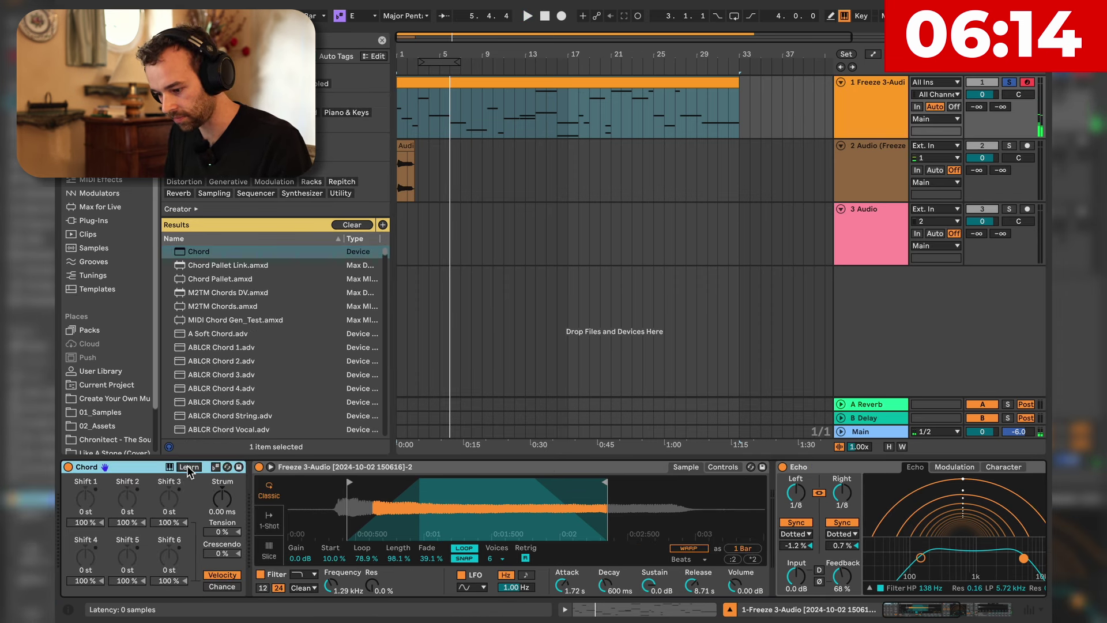
Set Chord's Shift 1 to +4 sd and Shift 2 to +7 sd, and play the result.
{"action": "left_click", "coordinate": [90, 509]}
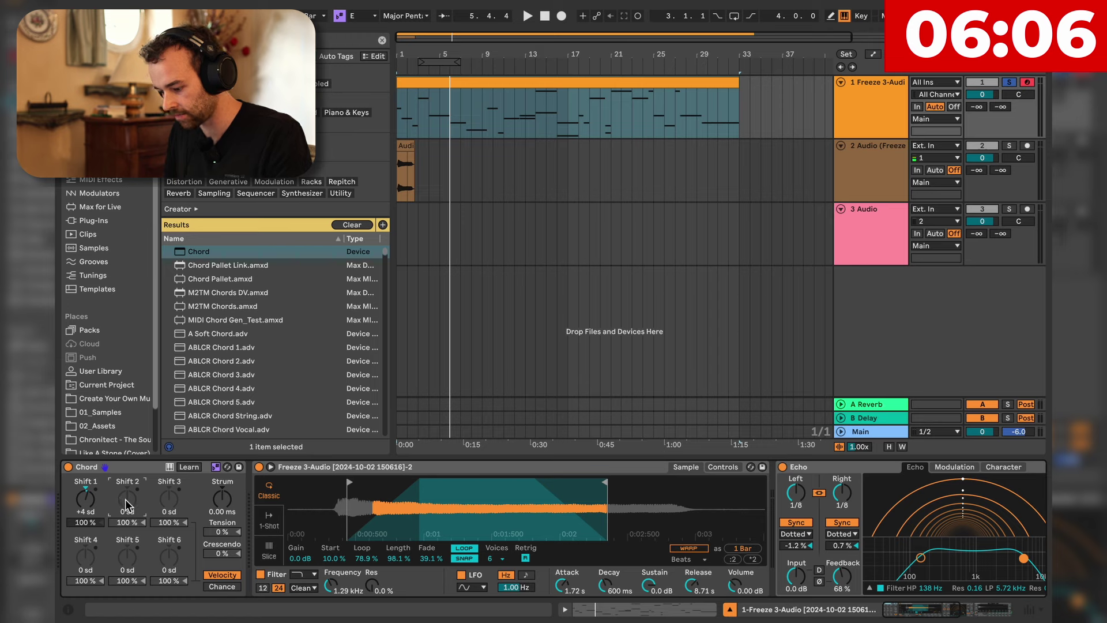
{"action": "left_click_drag", "start_coordinate": [126, 505], "coordinate": [127, 485]}
{"action": "key", "text": "space"}
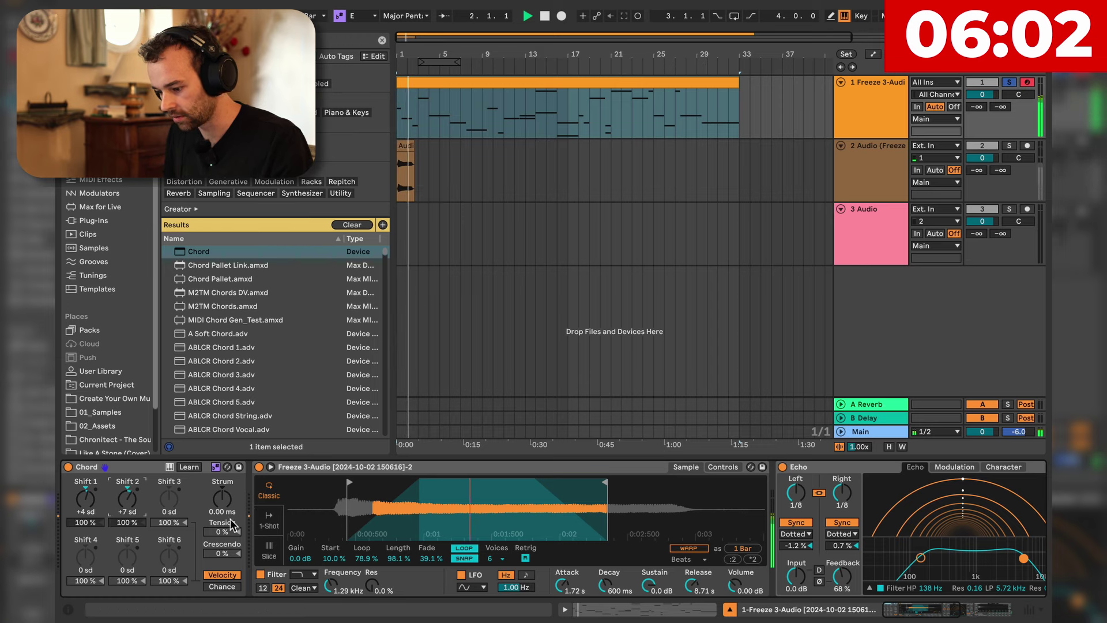
Set Simpler's voices to 20 and release to 9.51 s, and clear the browser search.
{"action": "left_click", "coordinate": [490, 558]}
{"action": "left_click", "coordinate": [493, 528]}
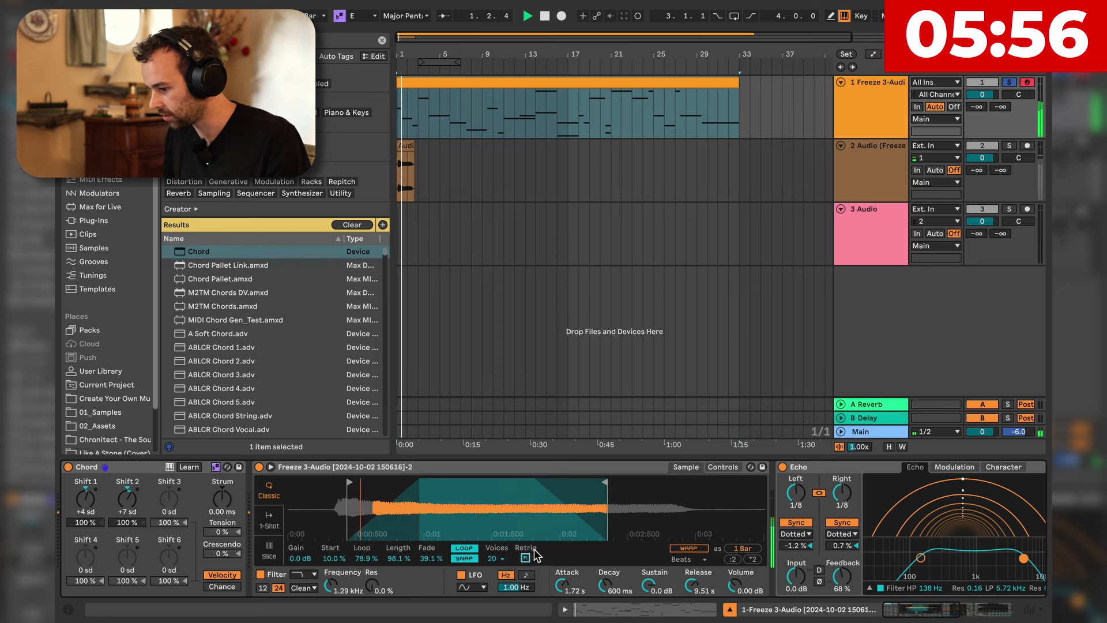
{"action": "key", "text": "shift+Tab"}
{"action": "key", "text": "shift+Tab"}
{"action": "left_click", "coordinate": [876, 185]}
{"action": "left_click", "coordinate": [870, 120]}
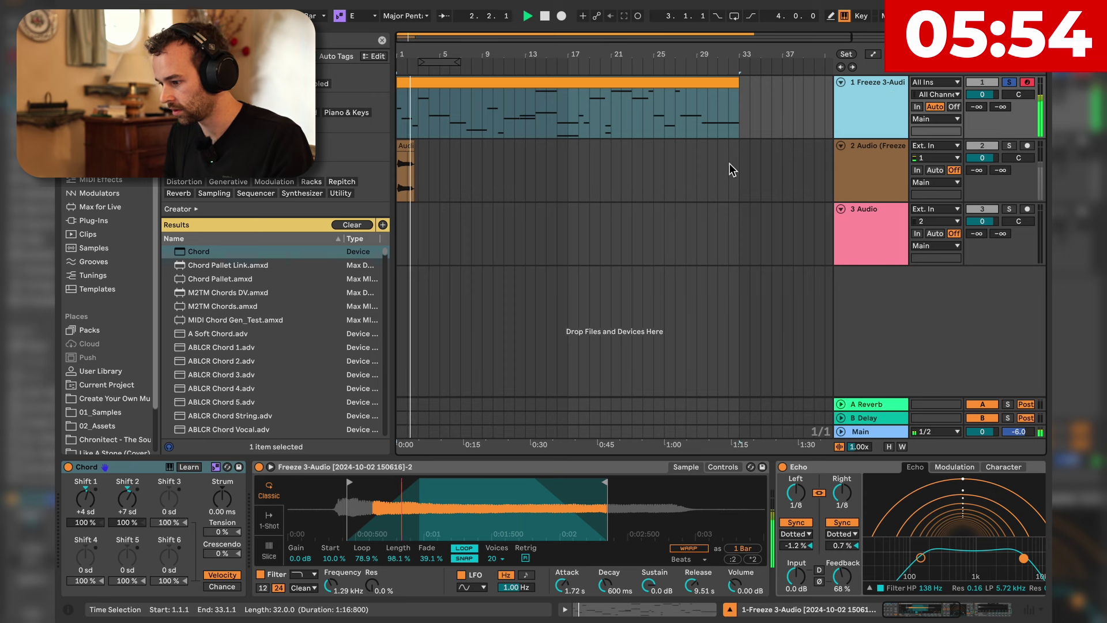
{"action": "left_click", "coordinate": [383, 41]}
{"action": "left_click", "coordinate": [875, 111]}
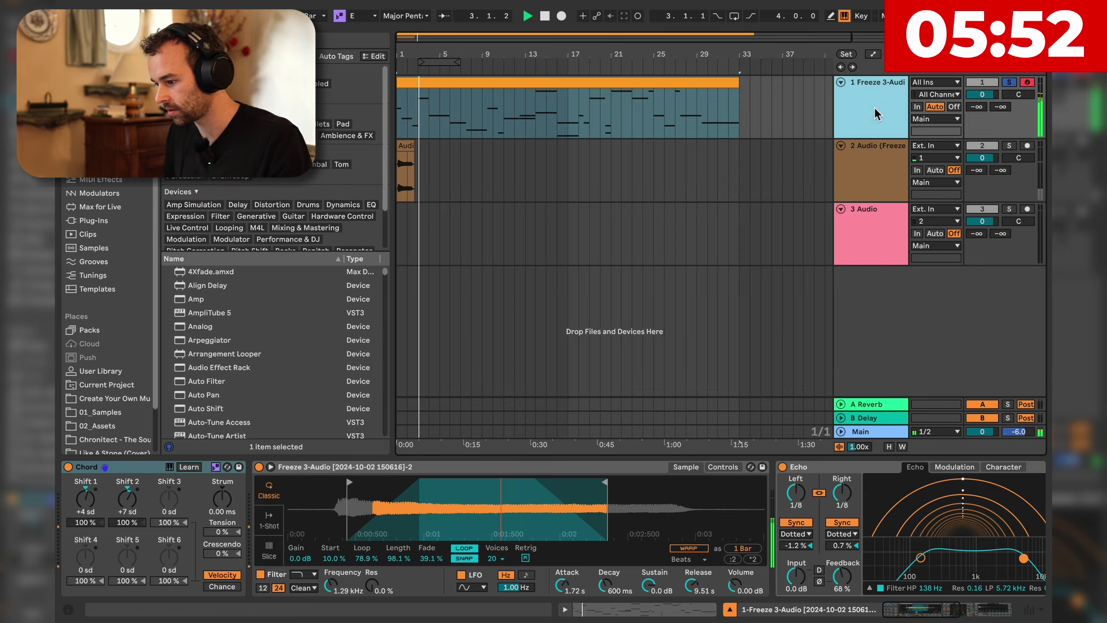
Lengthen the B3 note in bar 3, the B2 note in bar 9 and the E2 note in bar 1, and delete the short bar 2 note.
{"action": "double_click", "coordinate": [727, 83]}
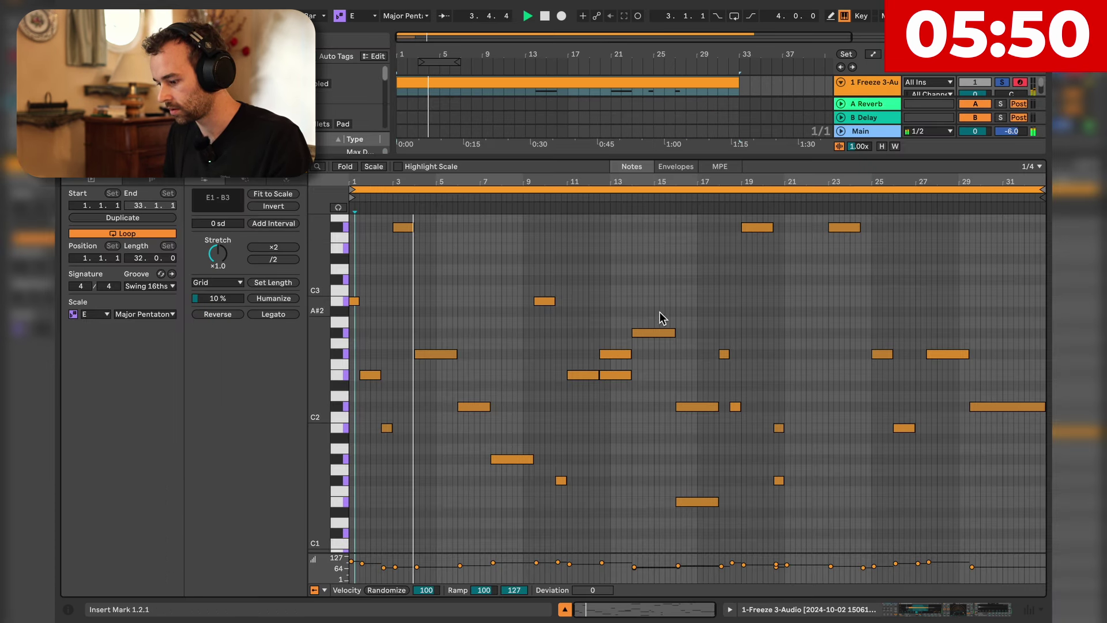
{"action": "left_click", "coordinate": [439, 409]}
{"action": "key", "text": "space"}
{"action": "left_click_drag", "start_coordinate": [419, 230], "coordinate": [445, 230]}
{"action": "left_click_drag", "start_coordinate": [555, 300], "coordinate": [571, 303]}
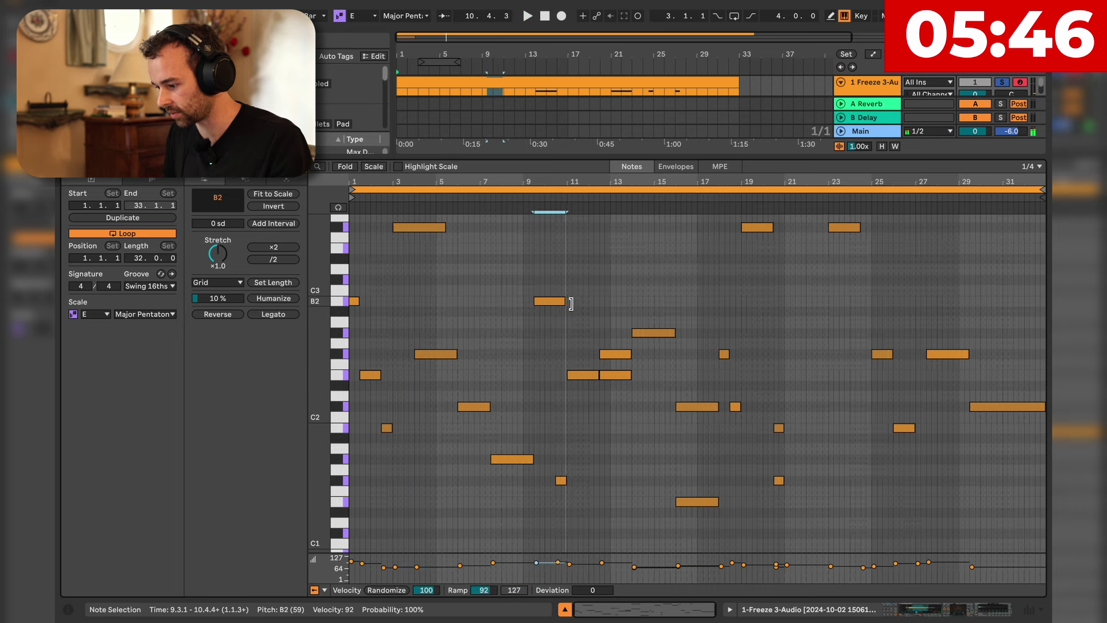
{"action": "double_click", "coordinate": [390, 431]}
{"action": "left_click_drag", "start_coordinate": [381, 375], "coordinate": [417, 377]}
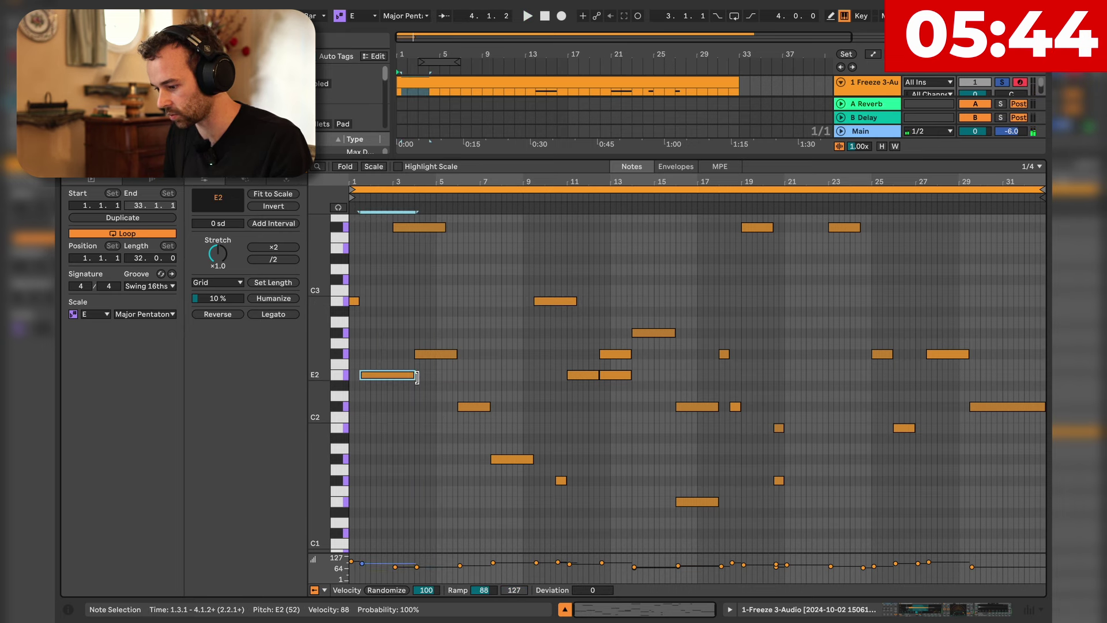
Try a low E0 note about 4 bars and 3 beats long at the start of the clip and play it.
{"action": "scroll", "coordinate": [388, 517], "scroll_direction": "down", "scroll_amount": 4}
{"action": "double_click", "coordinate": [354, 505]}
{"action": "left_click_drag", "start_coordinate": [355, 504], "coordinate": [450, 452]}
{"action": "key", "text": "space"}
{"action": "key", "text": "shift+Down"}
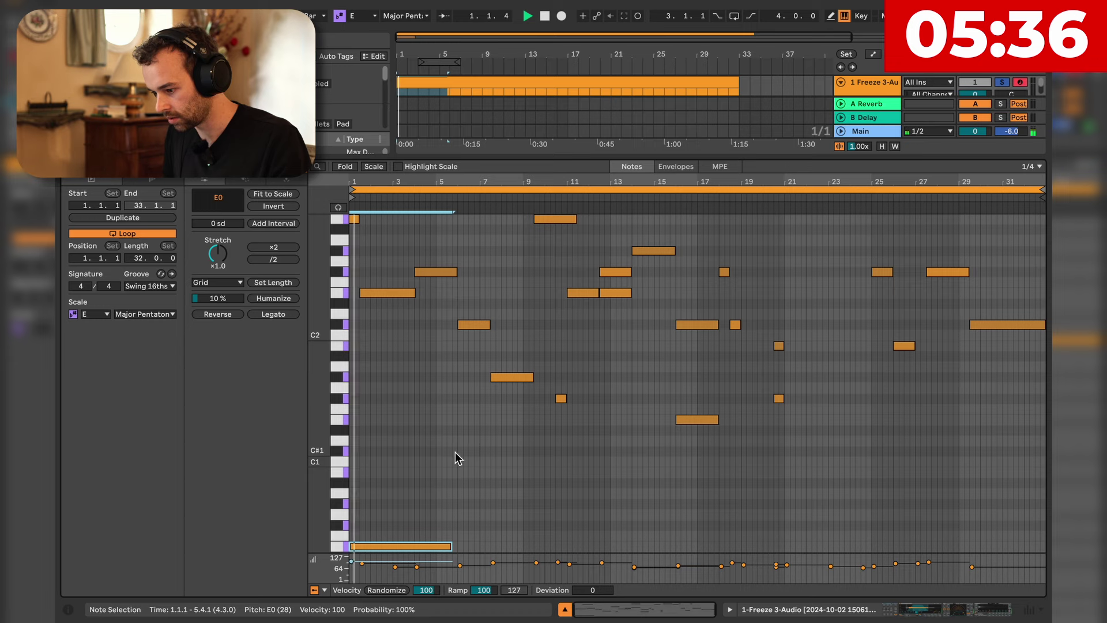
{"action": "key", "text": "space"}
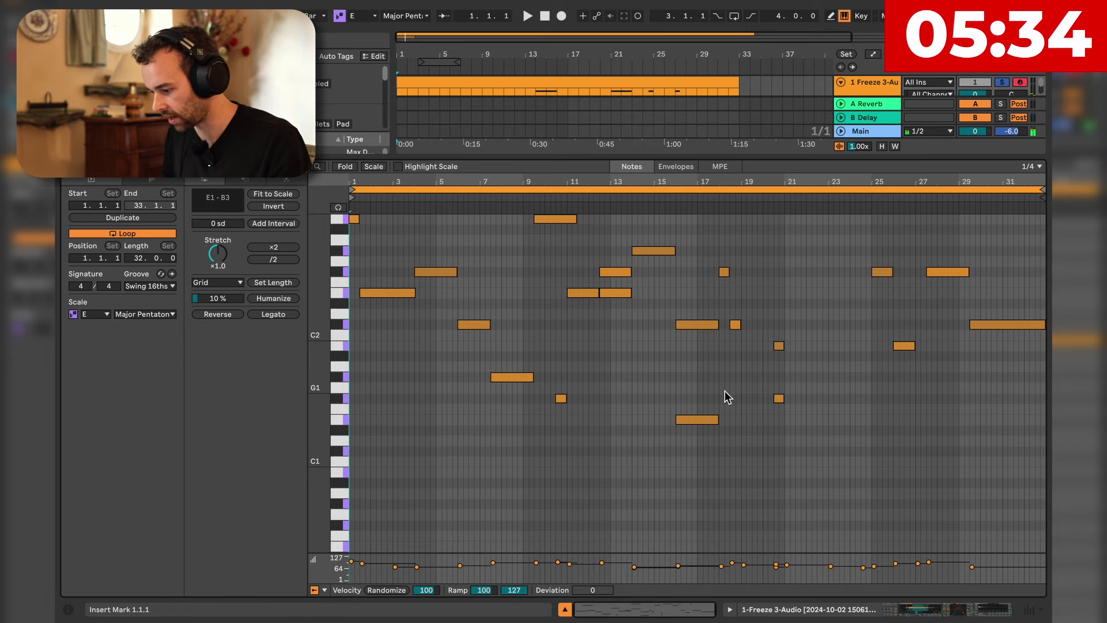
Duplicate the first instrument track and delete the copy's clip and Chord device.
{"action": "key", "text": "shift+Tab"}
{"action": "left_click", "coordinate": [867, 163]}
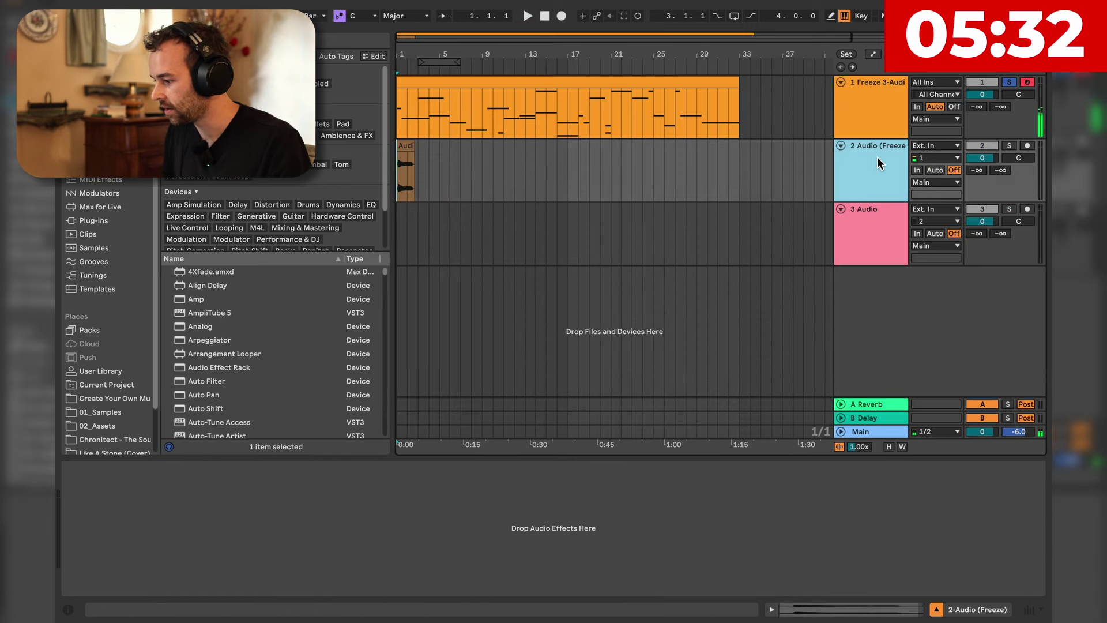
{"action": "left_click", "coordinate": [880, 137]}
{"action": "key", "text": "ctrl+d"}
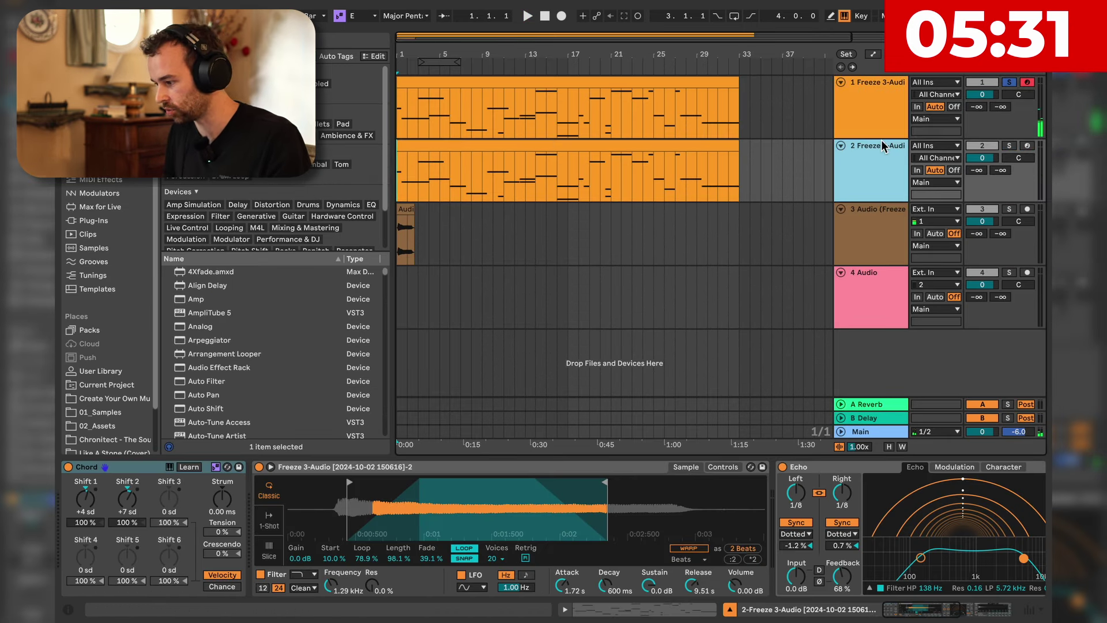
{"action": "left_click", "coordinate": [673, 164]}
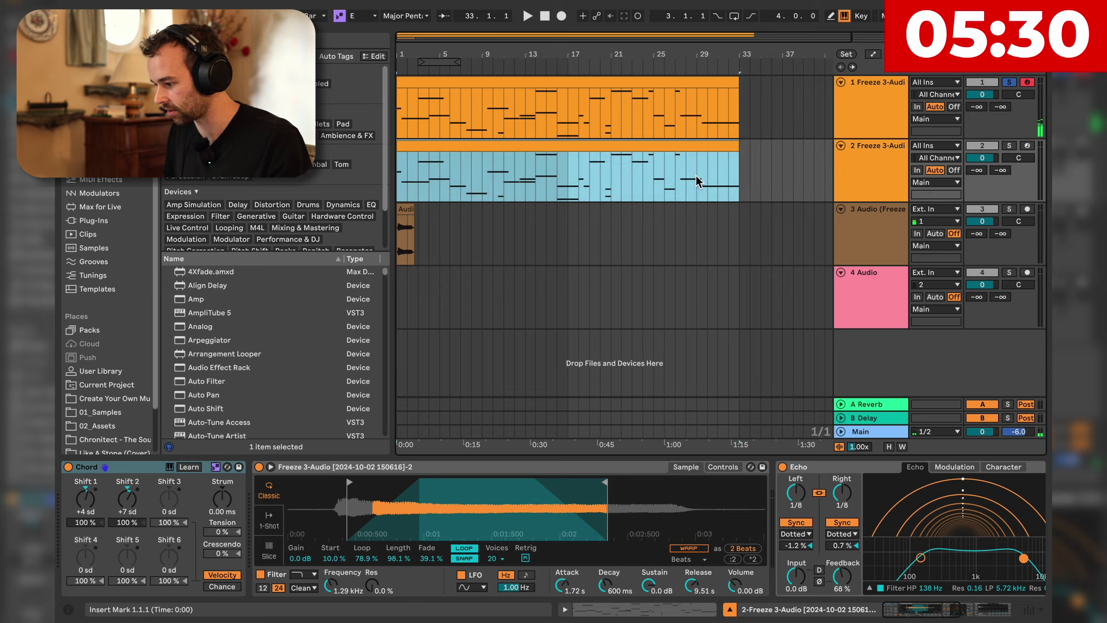
{"action": "left_click", "coordinate": [150, 468]}
{"action": "key", "text": "Delete"}
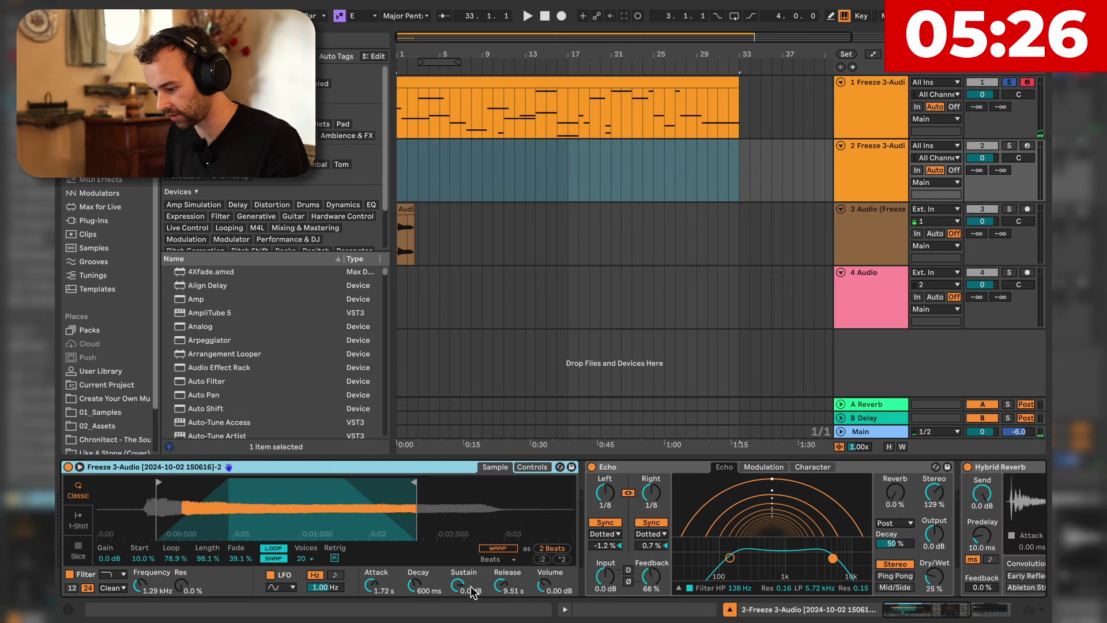
Solo and arm the duplicated track and set Simpler's attack to 0.12 ms, decay to 1.67 s, sustain to -inf dB and release to 12.5 s.
{"action": "left_click_drag", "start_coordinate": [472, 593], "coordinate": [436, 593]}
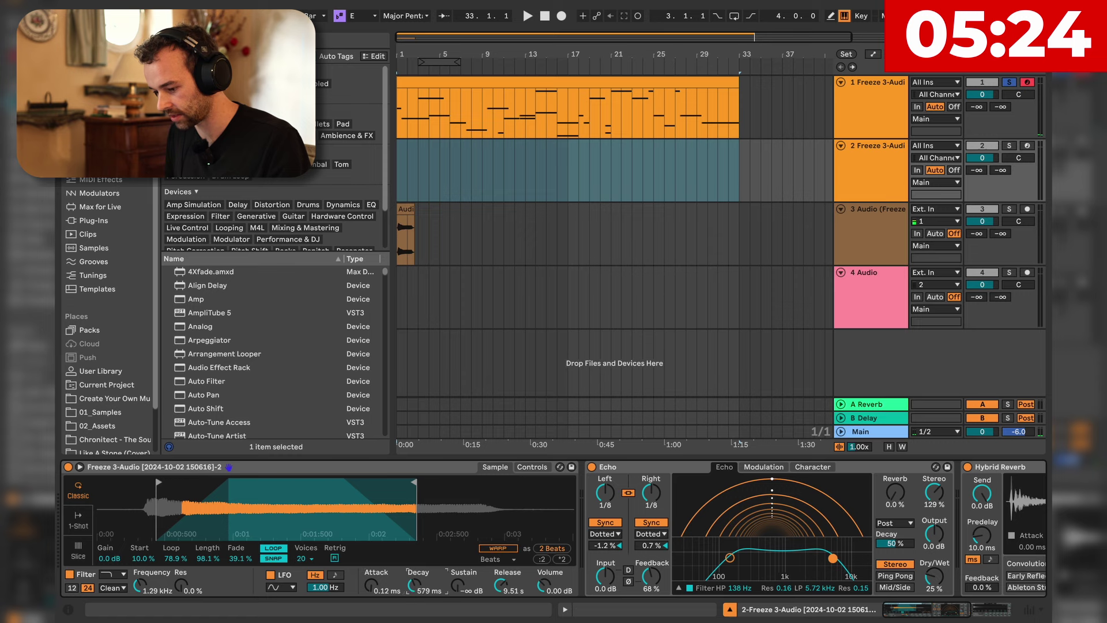
{"action": "left_click", "coordinate": [1009, 146]}
{"action": "left_click", "coordinate": [1027, 145]}
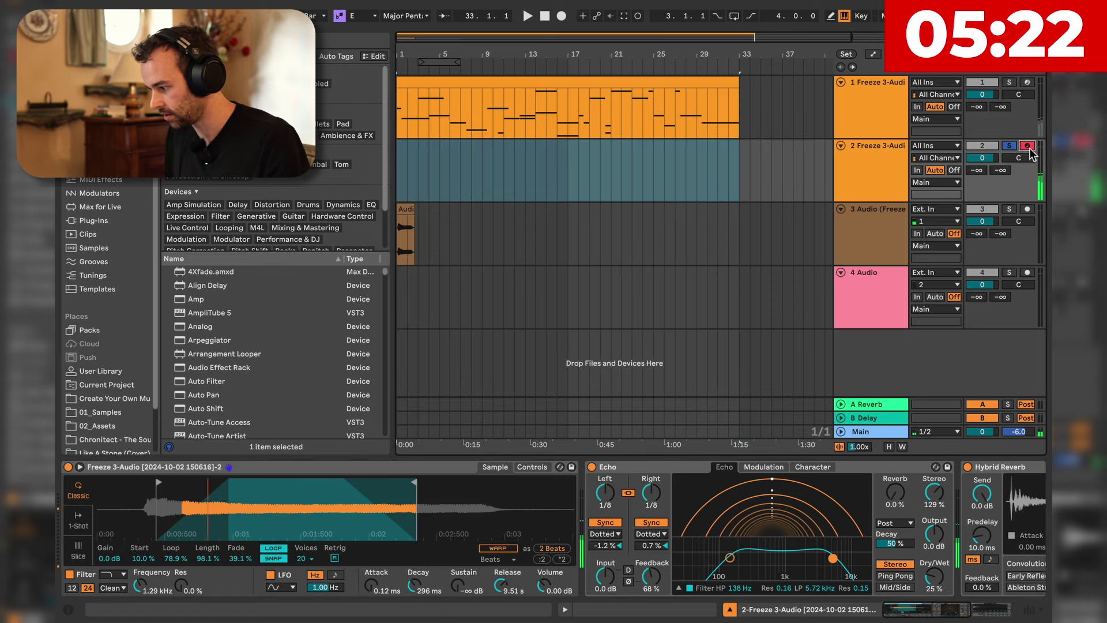
{"action": "left_click_drag", "start_coordinate": [501, 583], "coordinate": [502, 578]}
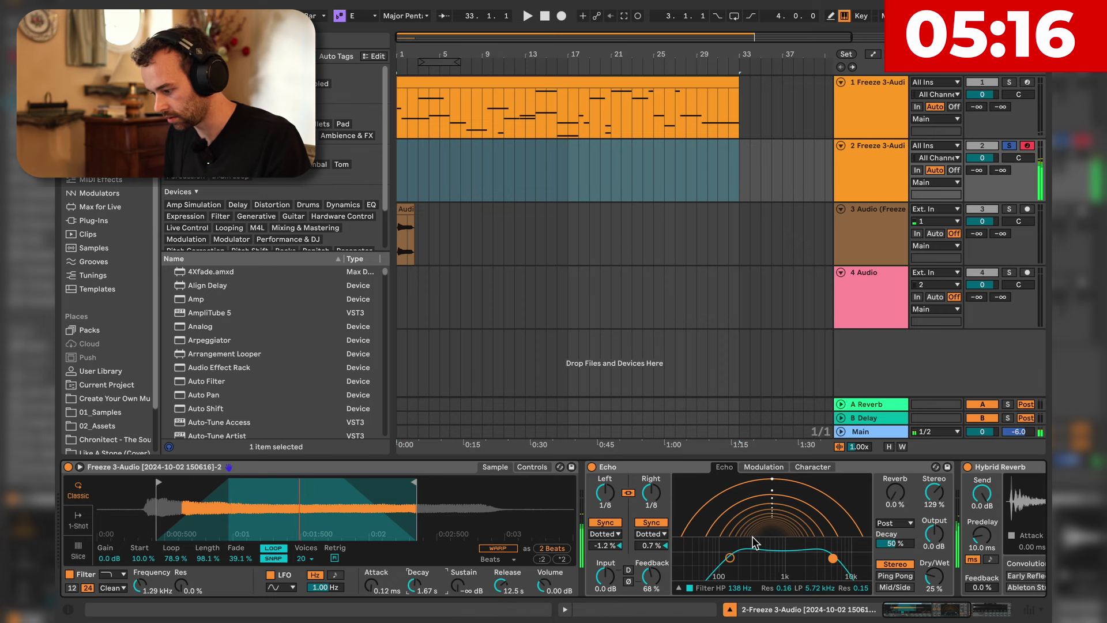
Replace Echo with the Delay device, placed before Hybrid Reverb, on the duplicated track.
{"action": "scroll", "coordinate": [755, 513], "scroll_direction": "right", "scroll_amount": 5}
{"action": "key", "text": "ctrl+f"}
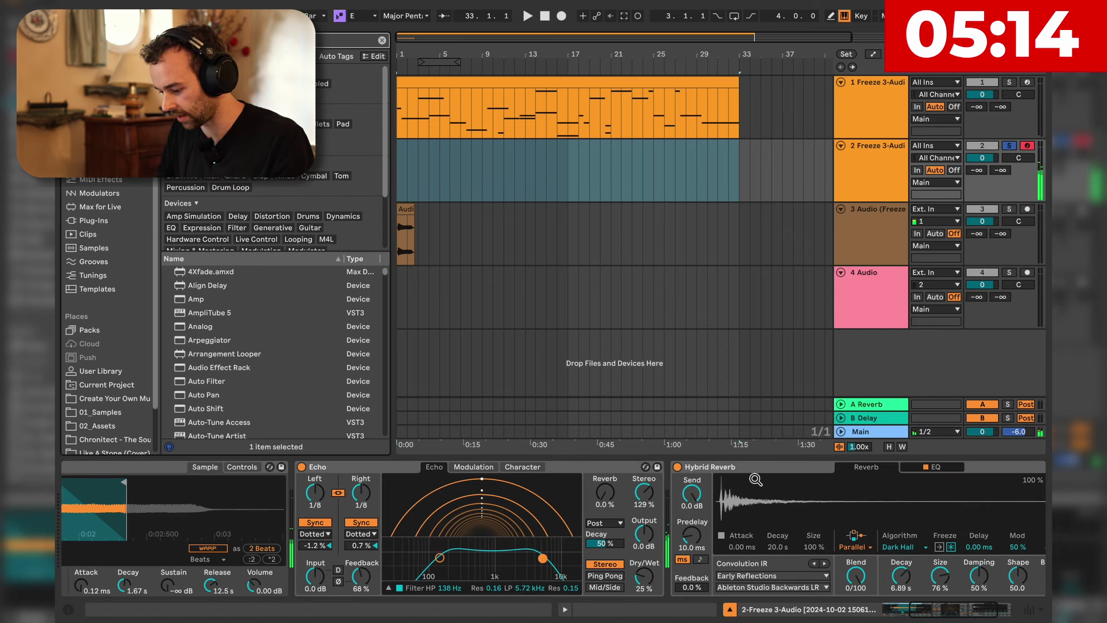
{"action": "type", "text": "delay"}
{"action": "left_click_drag", "start_coordinate": [195, 297], "coordinate": [468, 494]}
{"action": "left_click", "coordinate": [610, 468]}
{"action": "key", "text": "Delete"}
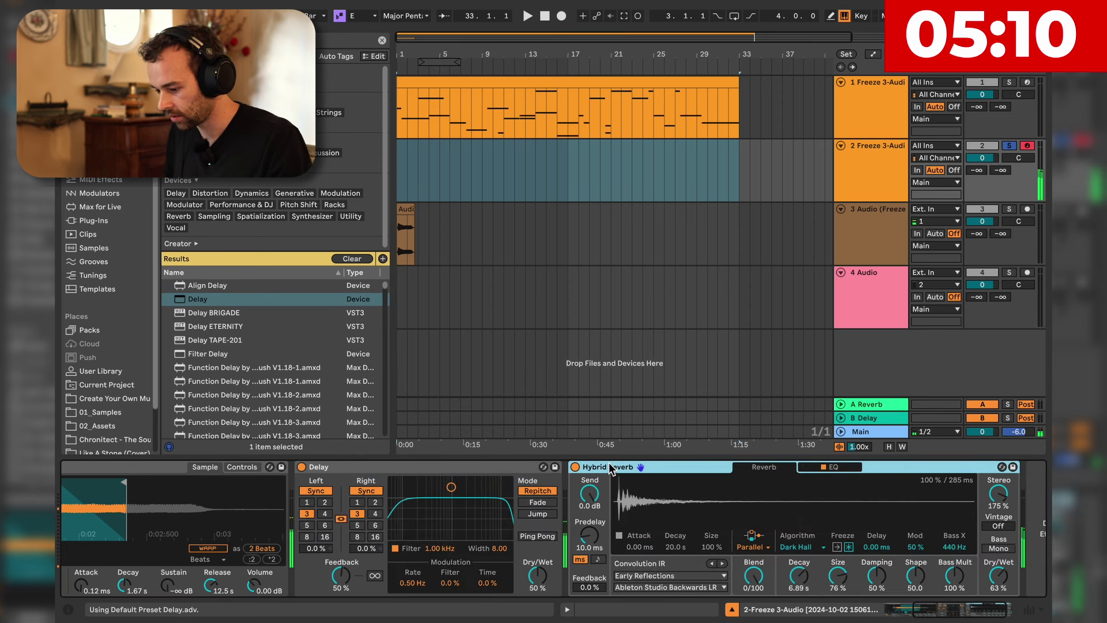
Create an empty four-bar MIDI clip on the duplicated track, starting at bar 1.
{"action": "left_click", "coordinate": [605, 175]}
{"action": "left_click_drag", "start_coordinate": [568, 169], "coordinate": [398, 156]}
{"action": "left_click_drag", "start_coordinate": [400, 157], "coordinate": [437, 159]}
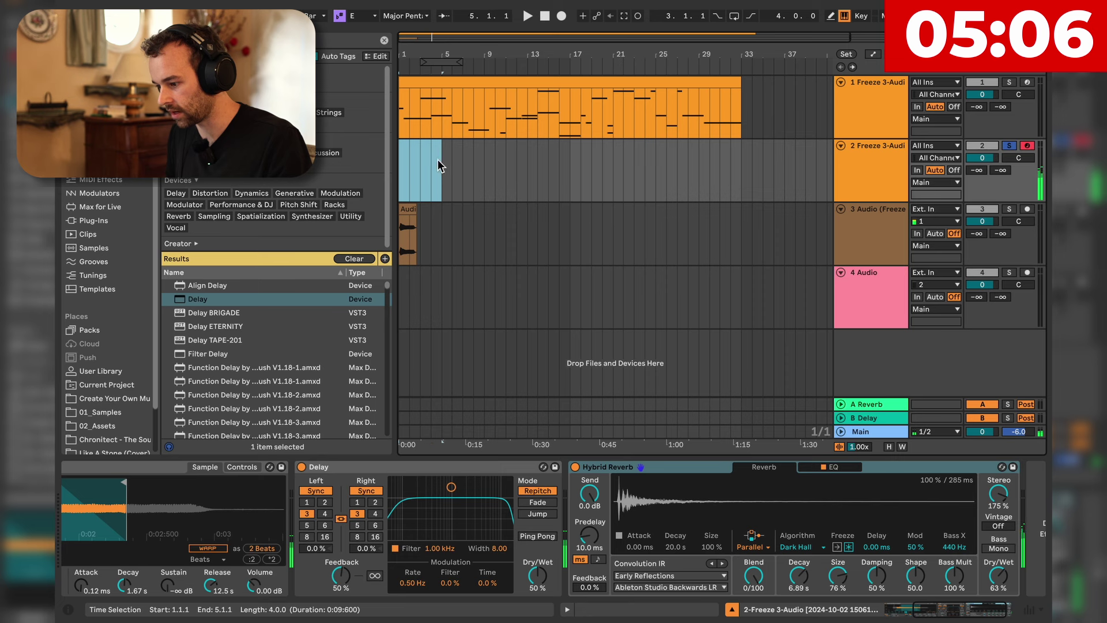
{"action": "key", "text": "super+shift+m"}
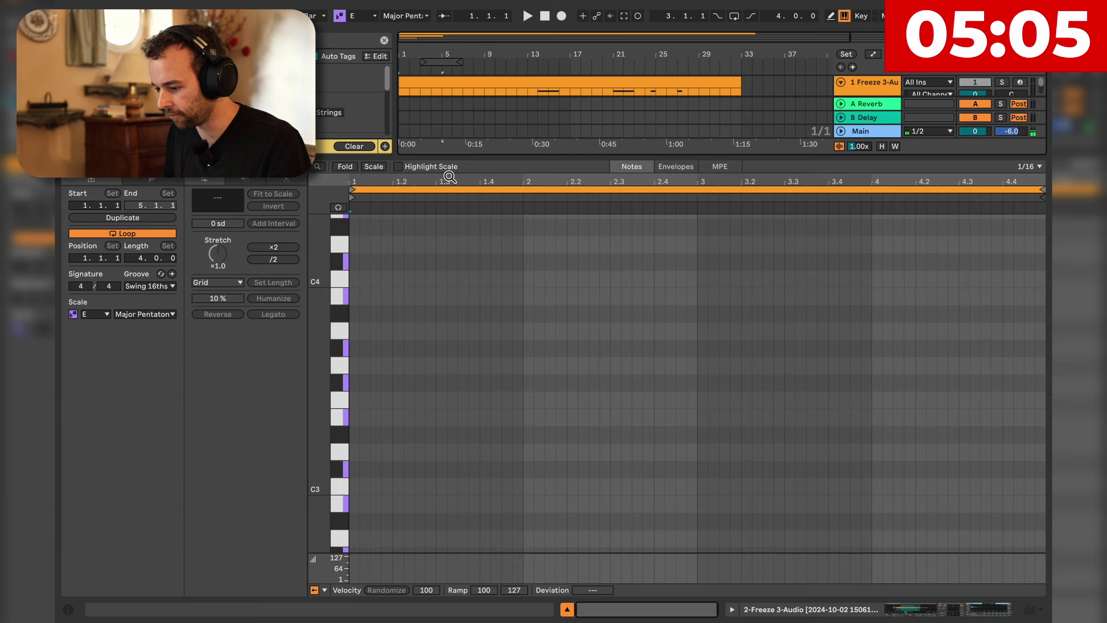
Turn on note preview and enter sixteenth notes G#4, F#4 and E4 in the clip's first beat.
{"action": "double_click", "coordinate": [356, 347]}
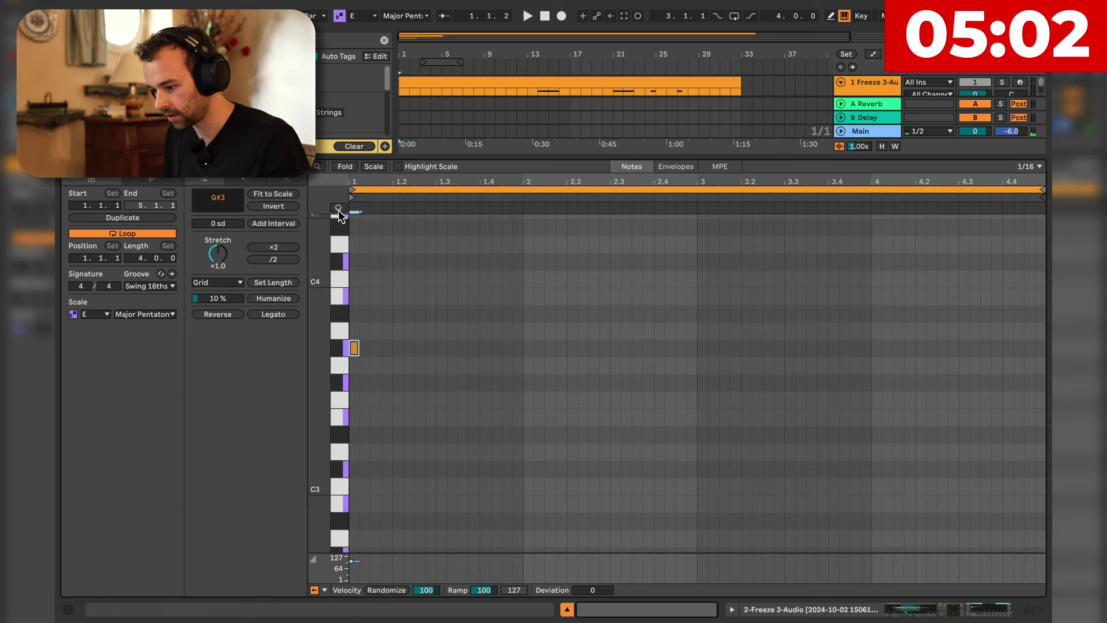
{"action": "key", "text": "shift+Up"}
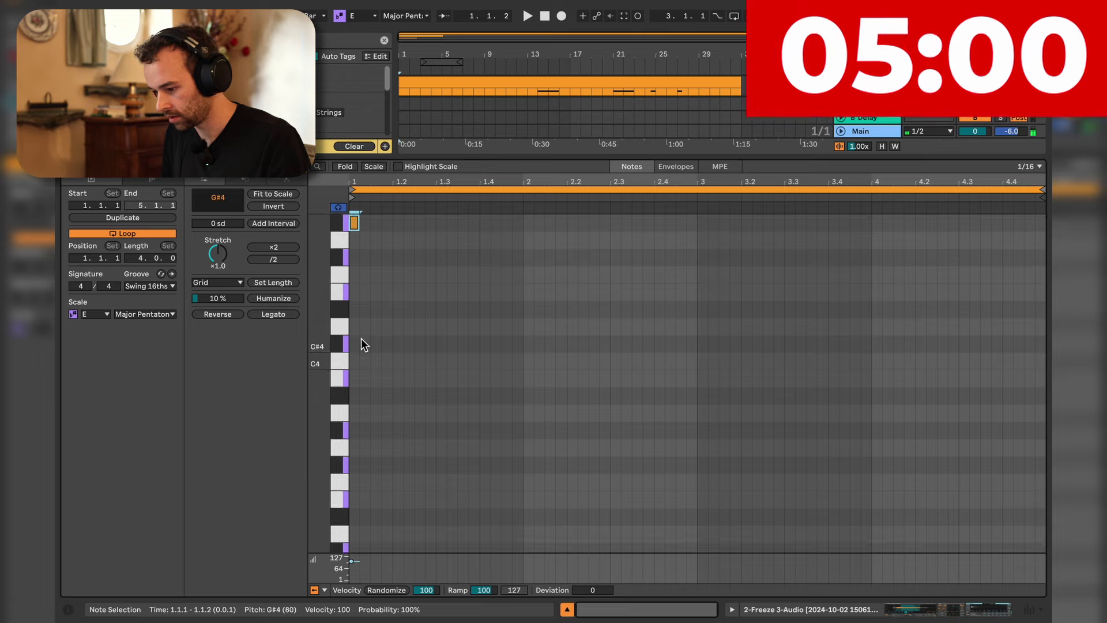
{"action": "double_click", "coordinate": [375, 257]}
{"action": "double_click", "coordinate": [387, 291]}
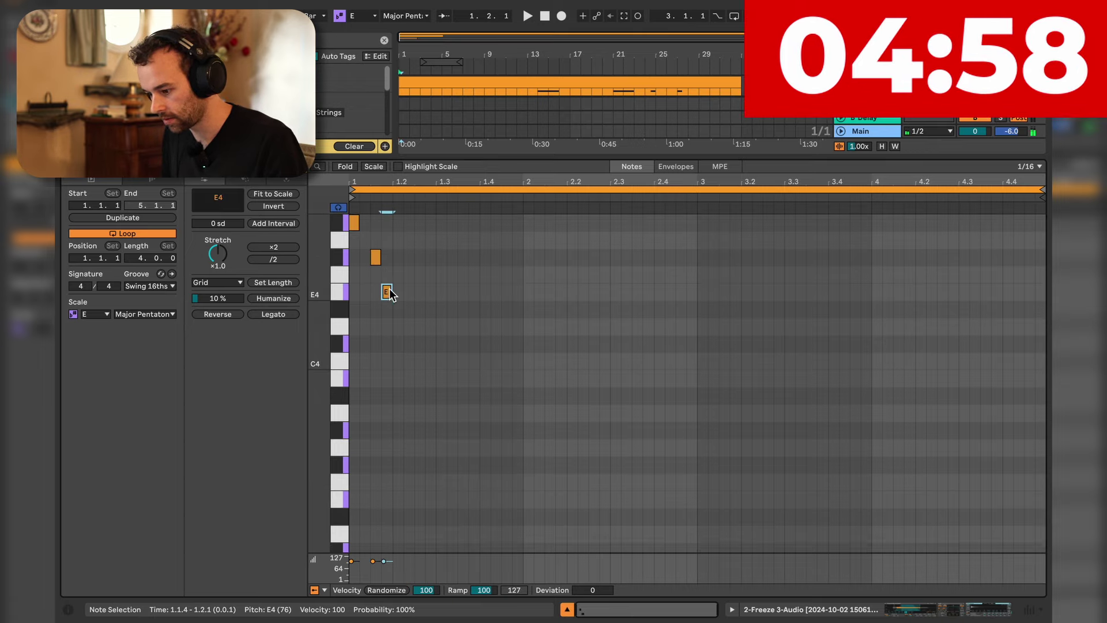
Rework the first beat into four consecutive sixteenth notes: B4, E4, F#4 and G#4.
{"action": "scroll", "coordinate": [395, 315], "scroll_direction": "up", "scroll_amount": 2}
{"action": "scroll", "coordinate": [359, 263], "scroll_direction": "up", "scroll_amount": 1}
{"action": "left_click_drag", "start_coordinate": [351, 276], "coordinate": [342, 276]}
{"action": "key", "text": "super+z"}
{"action": "double_click", "coordinate": [366, 223]}
{"action": "double_click", "coordinate": [368, 276]}
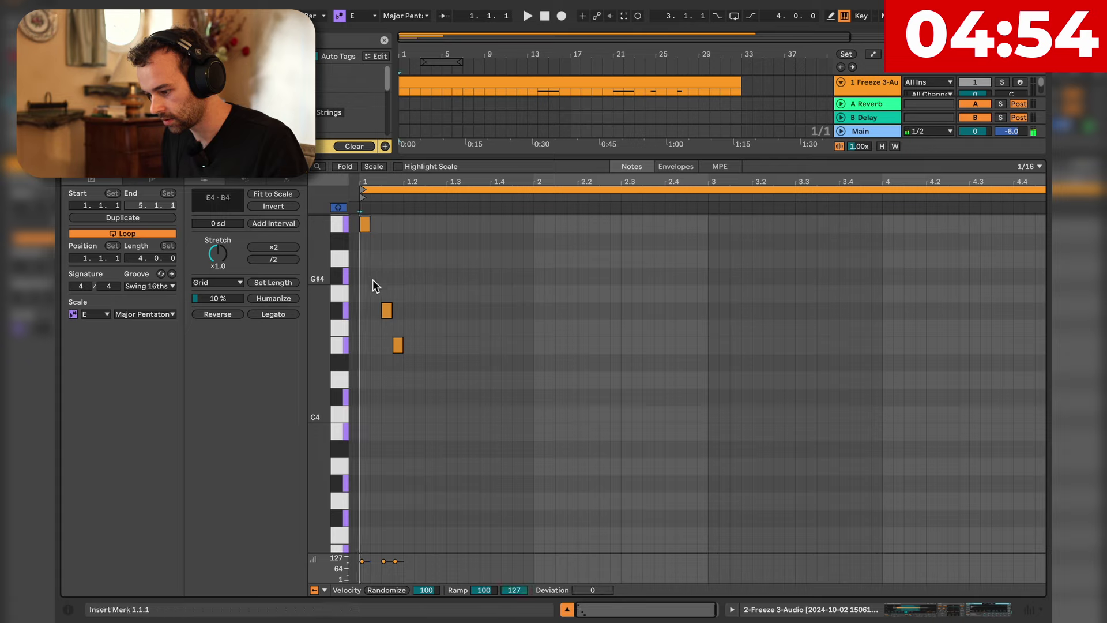
{"action": "mouse_move", "coordinate": [385, 313]}
{"action": "left_mouse_down"}
{"action": "mouse_move", "coordinate": [375, 348]}
{"action": "mouse_move", "coordinate": [385, 316]}
{"action": "left_mouse_up"}
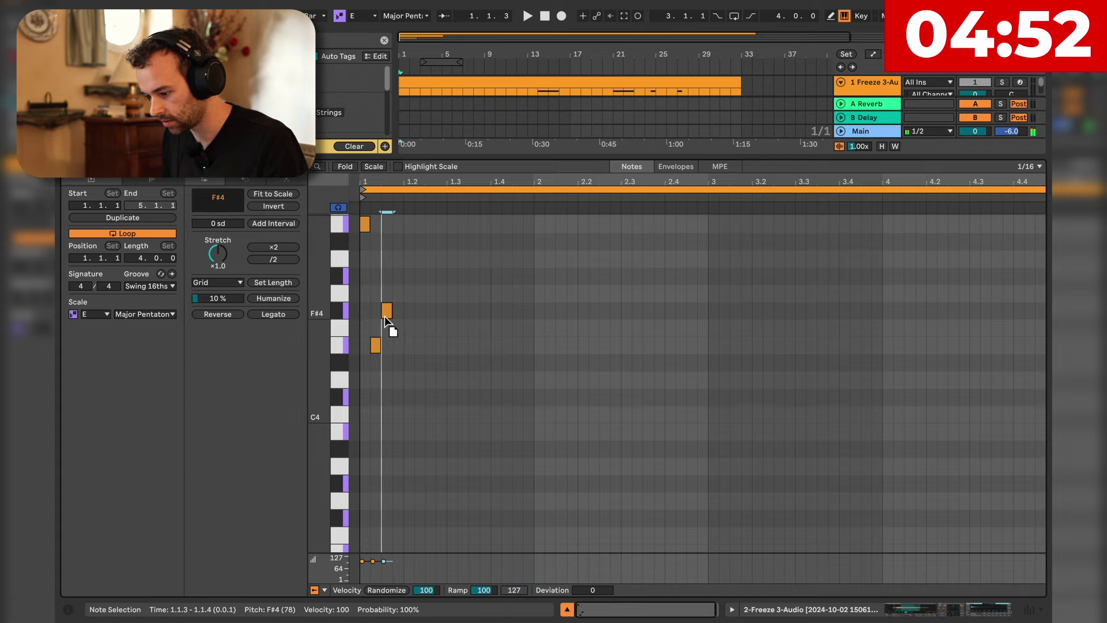
{"action": "double_click", "coordinate": [398, 276]}
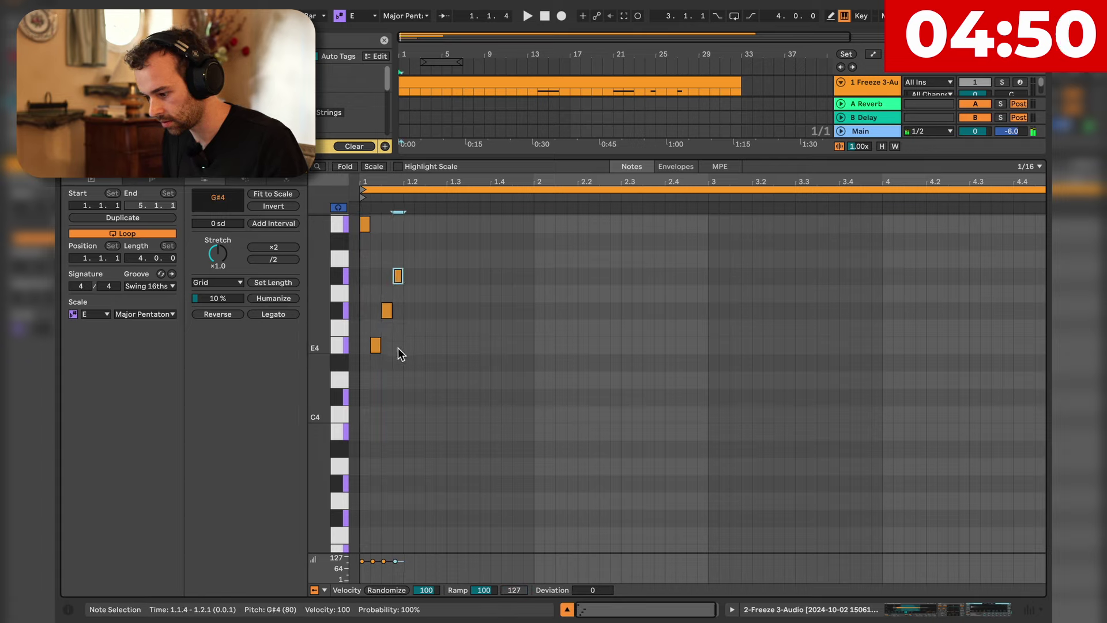
{"action": "left_click_drag", "start_coordinate": [399, 351], "coordinate": [345, 161]}
{"action": "key", "text": "super+d"}
{"action": "key", "text": "super+d"}
{"action": "key", "text": "super+z"}
{"action": "key", "text": "super+z"}
{"action": "key", "text": "super+z"}
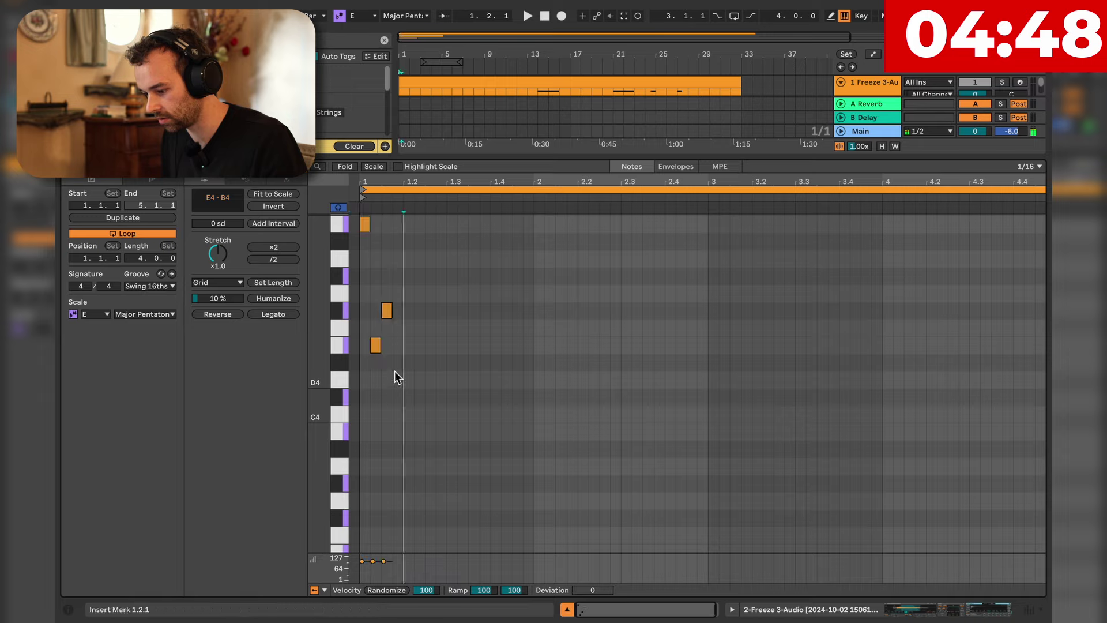
{"action": "key", "text": "super+shift+z"}
Duplicate the four-note figure to fill bar 1 and loop the clip over that bar.
{"action": "left_click_drag", "start_coordinate": [396, 351], "coordinate": [366, 210]}
{"action": "key", "text": "super+d"}
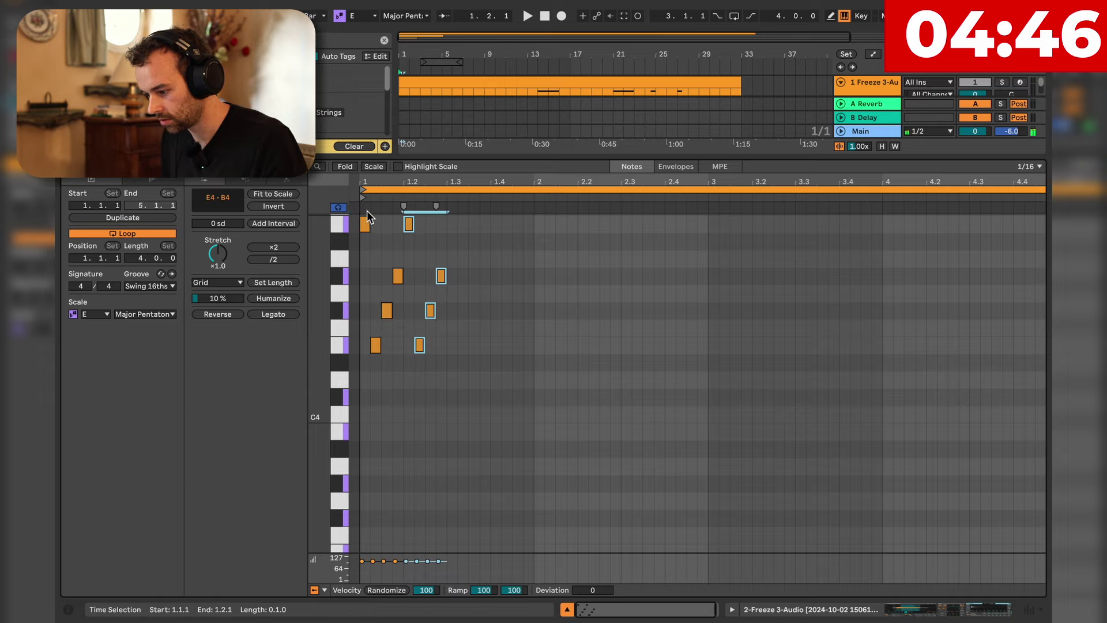
{"action": "key", "text": "super+d"}
{"action": "key", "text": "super+d"}
{"action": "left_click_drag", "start_coordinate": [528, 376], "coordinate": [363, 190]}
{"action": "key", "text": "super+l"}
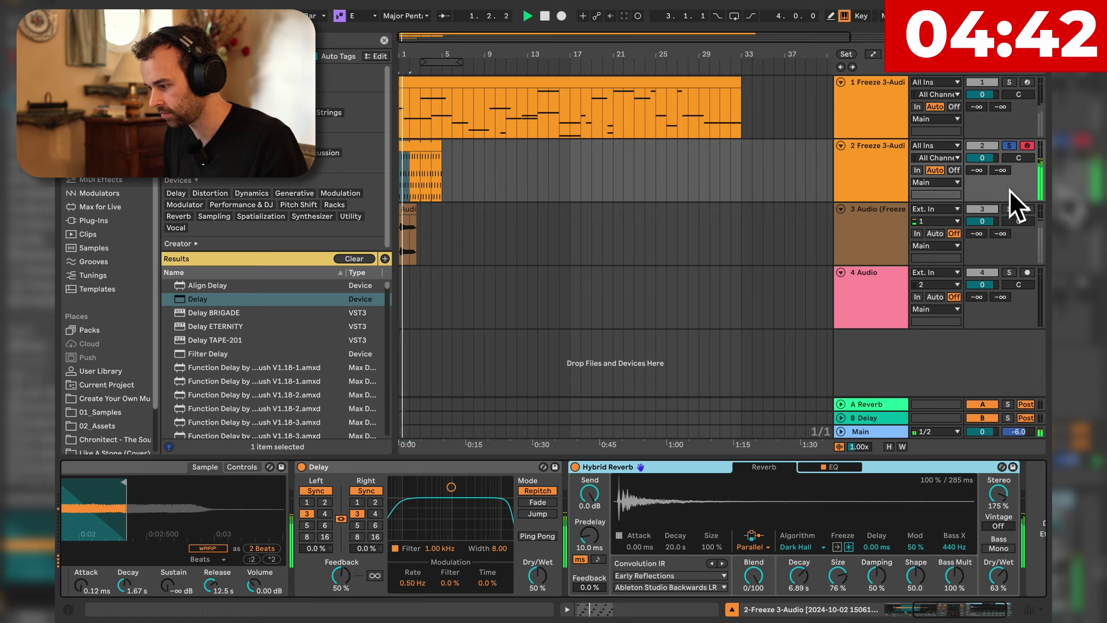
Lower the arpeggio track's volume to -10.4 dB and take it out of solo to hear it against the pad.
{"action": "left_click_drag", "start_coordinate": [982, 158], "coordinate": [982, 176]}
{"action": "key", "text": "space"}
{"action": "key", "text": "space"}
{"action": "key", "text": "s"}
{"action": "key", "text": "space"}
{"action": "left_click", "coordinate": [437, 160]}
{"action": "key", "text": "space"}
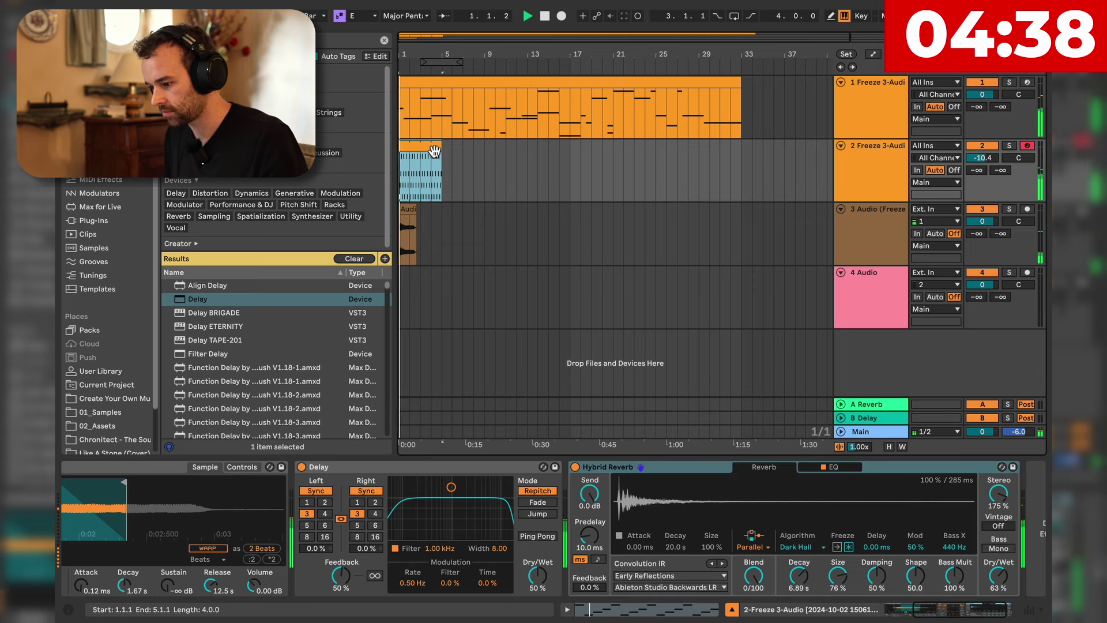
Deactivate the frozen audio track that holds the recorded note and play the other layers without it.
{"action": "left_click", "coordinate": [985, 208]}
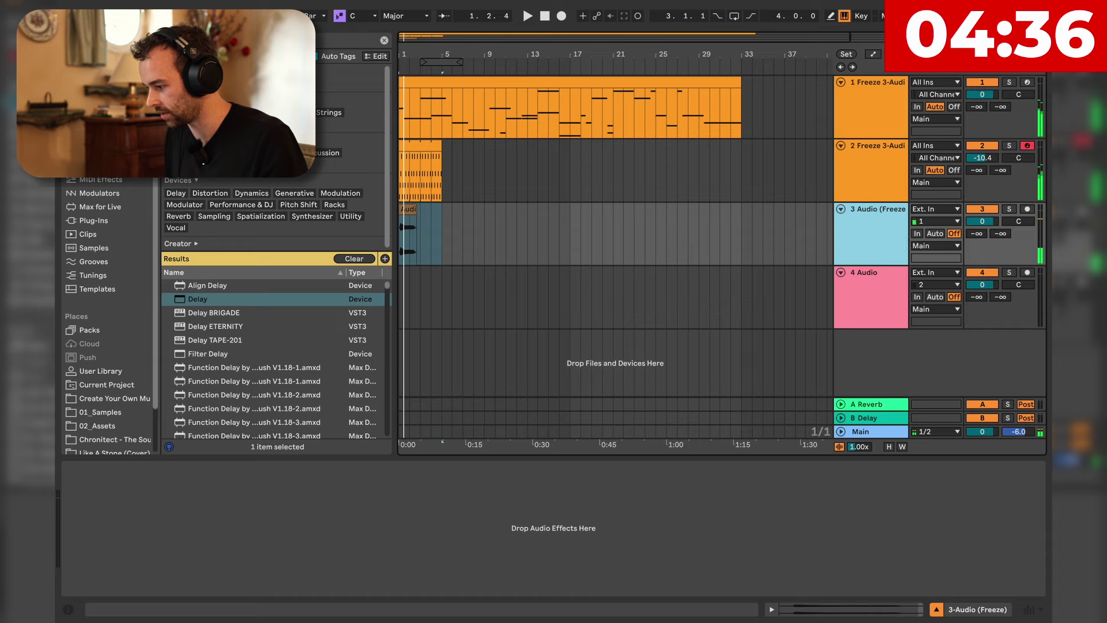
{"action": "double_click", "coordinate": [425, 145]}
{"action": "key", "text": "space"}
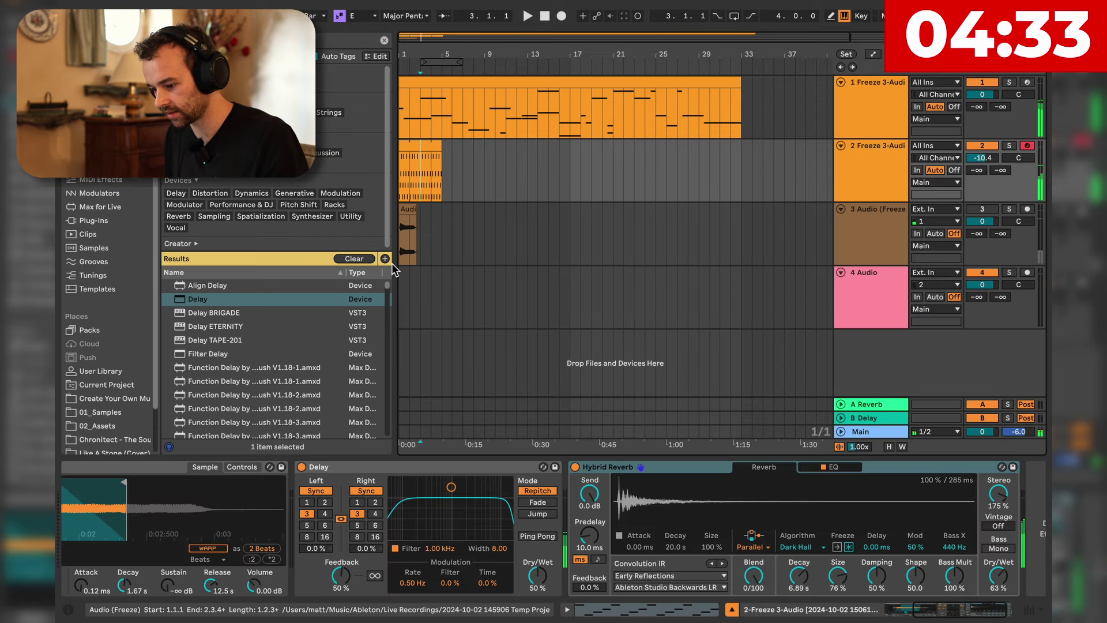
Set the arpeggio's Delay dry/wet to 37%, and its Hybrid Reverb dry/wet to 27% and decay to 2.06 s.
{"action": "left_click", "coordinate": [538, 576]}
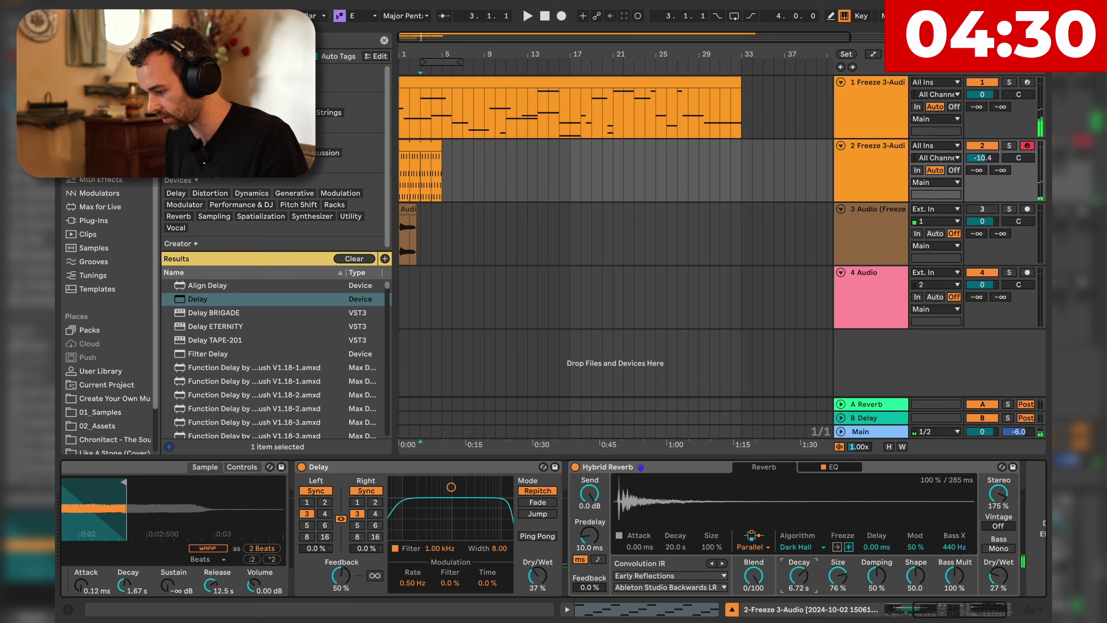
Stretch the arpeggio clip's note pattern by doubling its duration twice.
{"action": "double_click", "coordinate": [427, 143]}
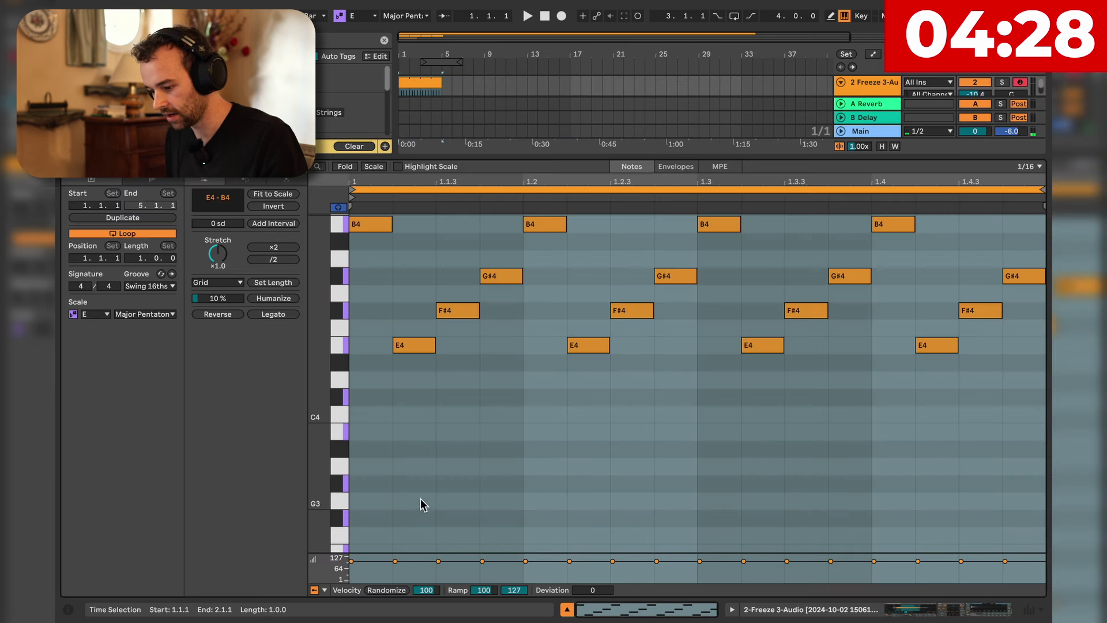
{"action": "left_click", "coordinate": [436, 430]}
{"action": "left_click", "coordinate": [282, 247]}
{"action": "left_click", "coordinate": [282, 247]}
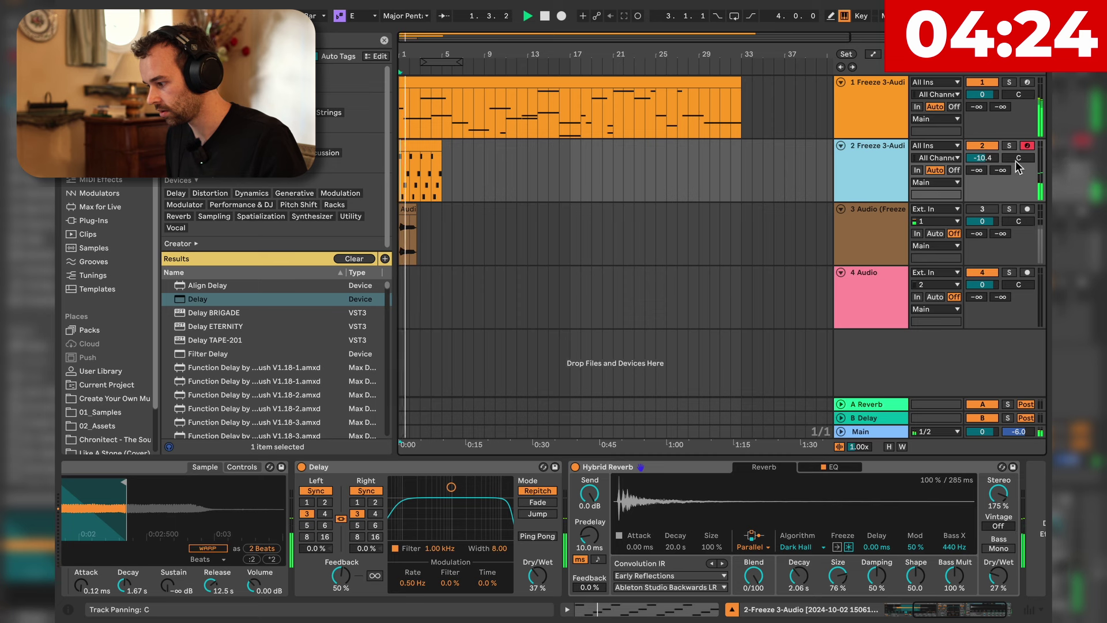
Balance the two layers by setting the arpeggio track's volume to -7.4 dB and the pad track's to -6.2 dB.
{"action": "left_click", "coordinate": [869, 134]}
{"action": "key", "text": "XF86AudioRaiseVolume"}
{"action": "double_click", "coordinate": [665, 84]}
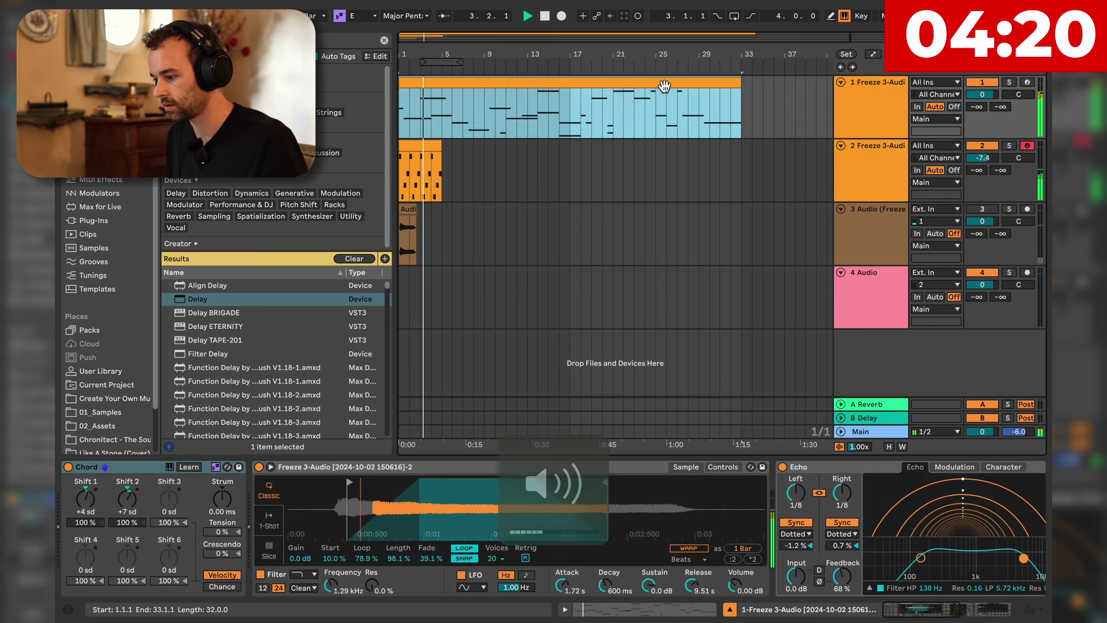
{"action": "scroll", "coordinate": [662, 323], "scroll_direction": "up", "scroll_amount": 4}
{"action": "left_click", "coordinate": [506, 375]}
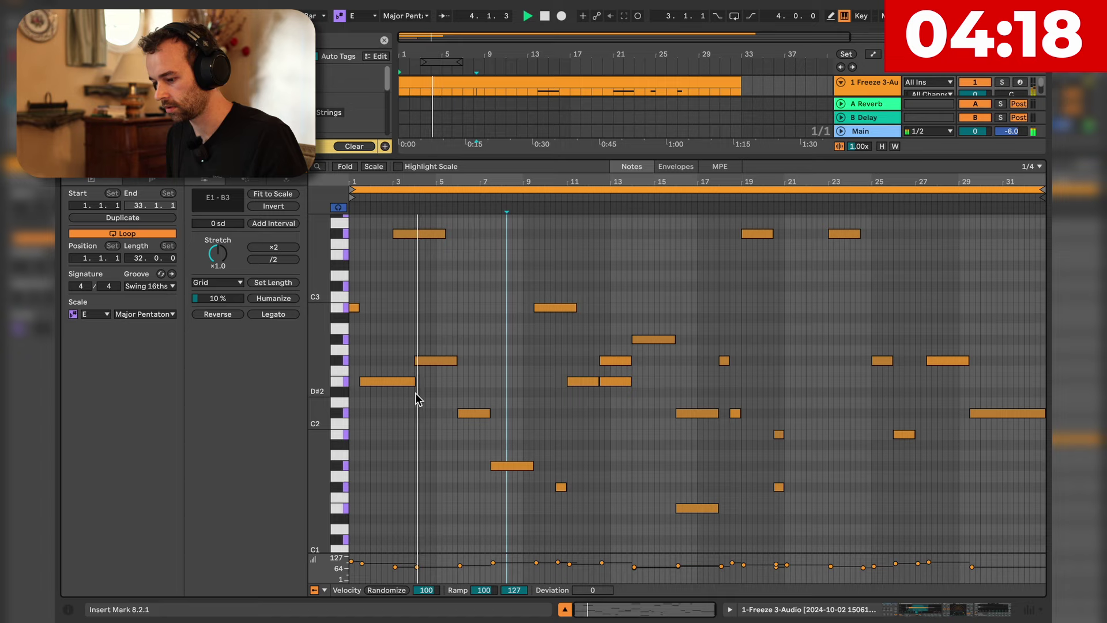
{"action": "key", "text": "shift+Tab"}
{"action": "left_click_drag", "start_coordinate": [983, 95], "coordinate": [982, 113]}
Find EQ Eight in the browser and insert it between Echo and Hybrid Reverb on the pad track.
{"action": "key", "text": "ctrl+f"}
{"action": "type", "text": "eq"}
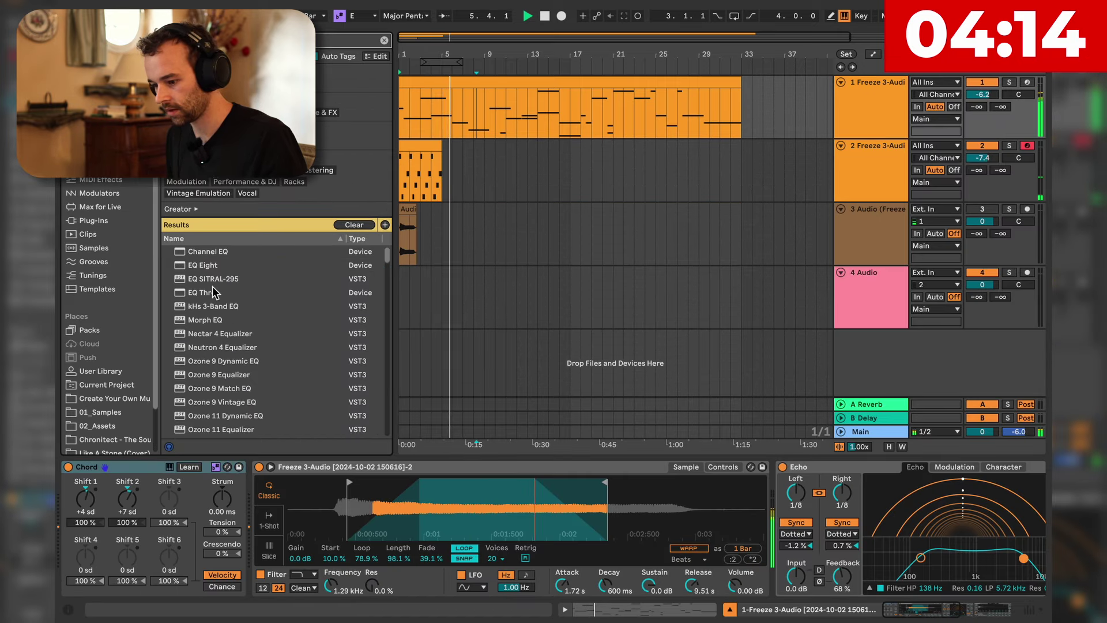
{"action": "scroll", "coordinate": [735, 557], "scroll_direction": "right", "scroll_amount": 5}
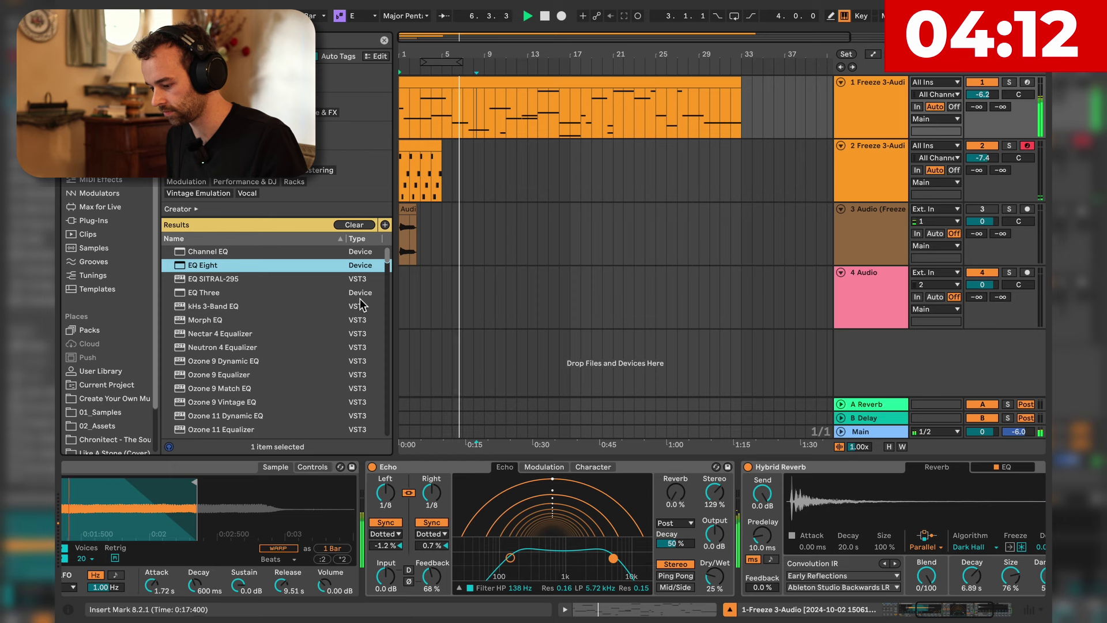
{"action": "left_click_drag", "start_coordinate": [236, 269], "coordinate": [743, 490]}
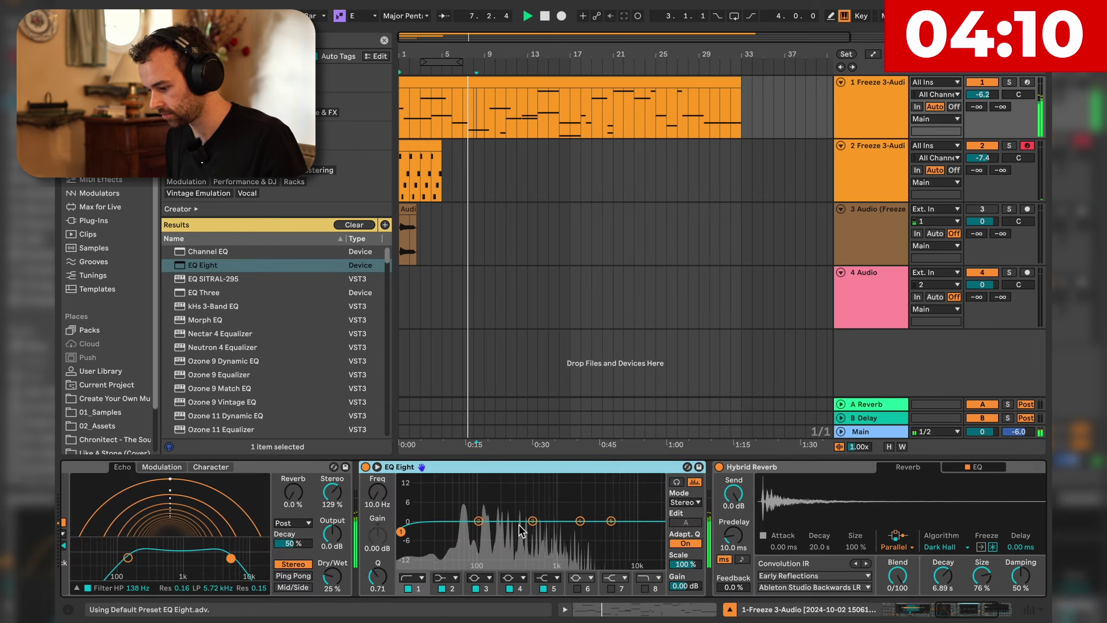
Shape the pad's EQ: raise the low cut, boost band 2 slightly, dip bands 3 and 4, and shelf band 5 up 6.32 dB at 2.50 kHz.
{"action": "left_click_drag", "start_coordinate": [400, 530], "coordinate": [435, 533]}
{"action": "left_click_drag", "start_coordinate": [580, 520], "coordinate": [547, 545]}
{"action": "left_click_drag", "start_coordinate": [479, 520], "coordinate": [480, 513]}
{"action": "left_click_drag", "start_coordinate": [611, 520], "coordinate": [587, 502]}
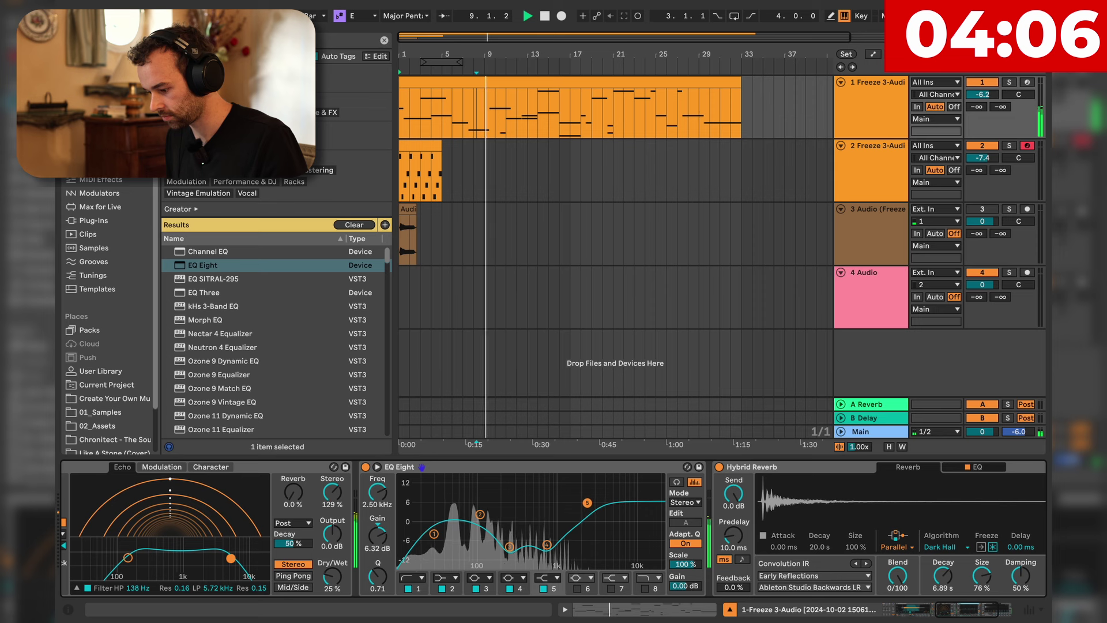
Extend the arpeggio clip to bar 33 so it matches the pad clip's length.
{"action": "left_click", "coordinate": [694, 170]}
{"action": "key", "text": "space"}
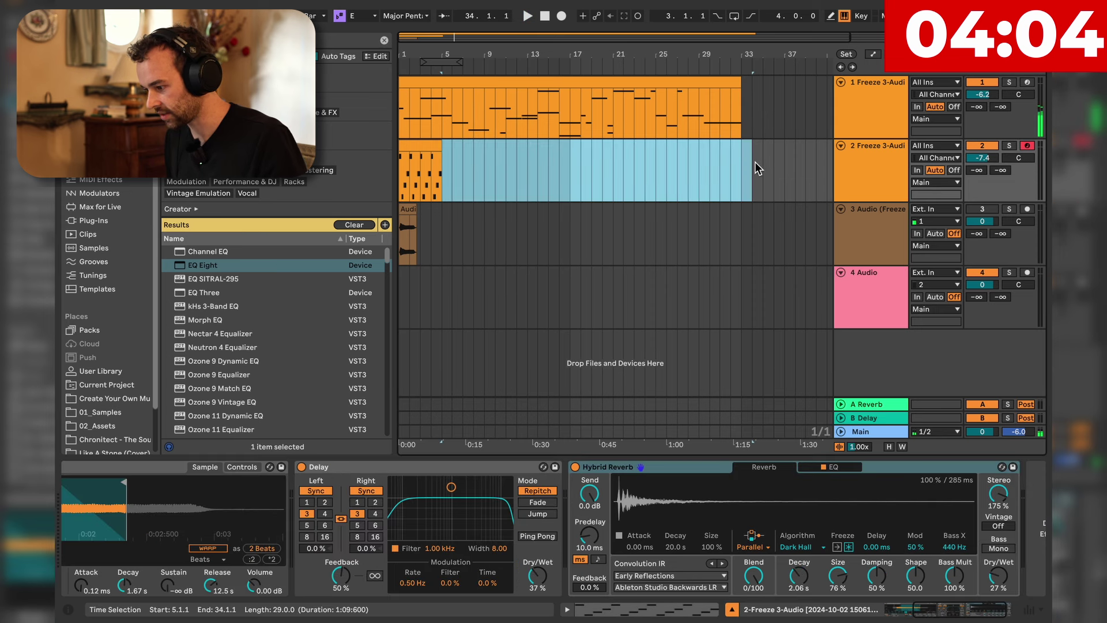
{"action": "left_click_drag", "start_coordinate": [444, 145], "coordinate": [741, 150]}
Add the MTM - Simple Filter.adg rack at the end of the arpeggio track's device chain.
{"action": "left_click", "coordinate": [873, 180]}
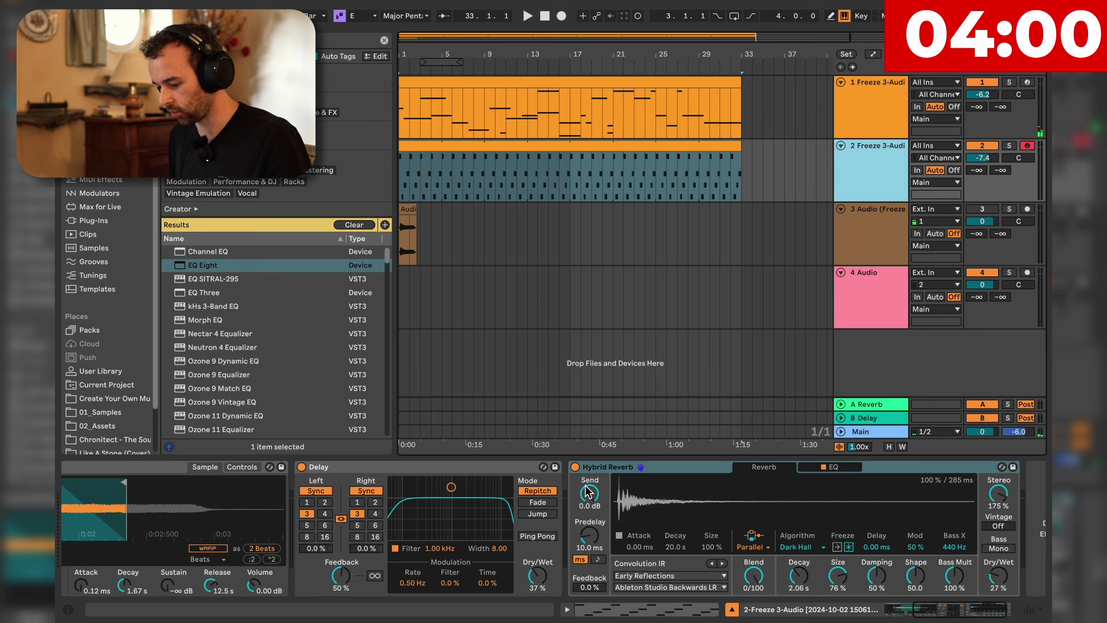
{"action": "key", "text": "super+f"}
{"action": "type", "text": "simple fil"}
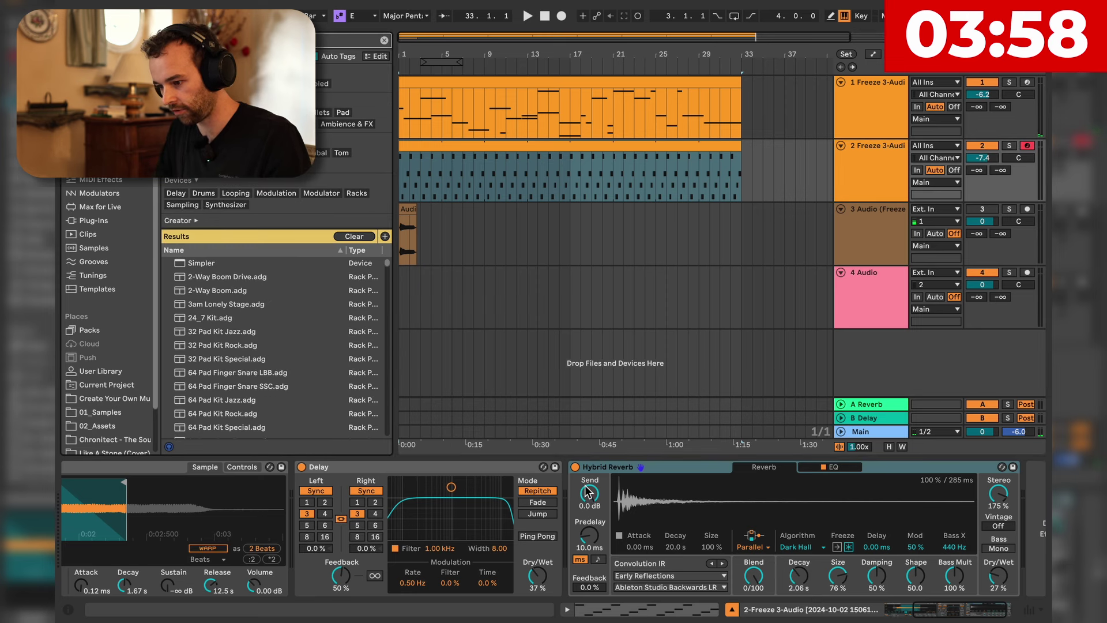
{"action": "key", "text": "Down"}
{"action": "key", "text": "Down"}
{"action": "key", "text": "Down"}
{"action": "key", "text": "Return"}
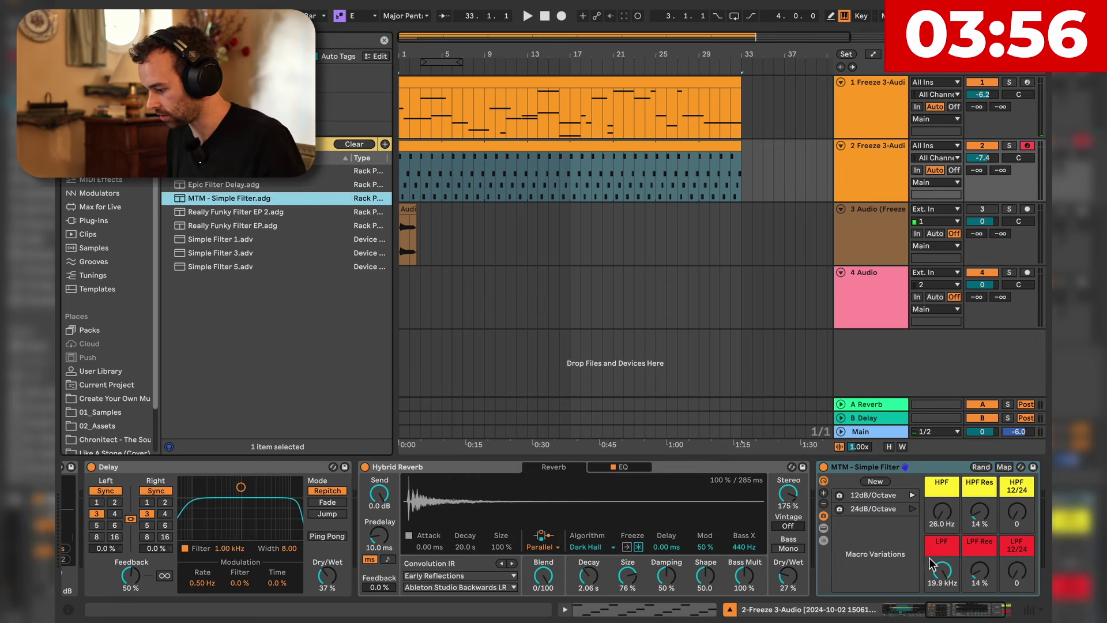
In a new automation lane, draw the arpeggio filter's LPF rising to a peak at bar 17 and falling until bar 33, with both slopes bowed upward.
{"action": "right_click", "coordinate": [941, 511]}
{"action": "left_click", "coordinate": [883, 315]}
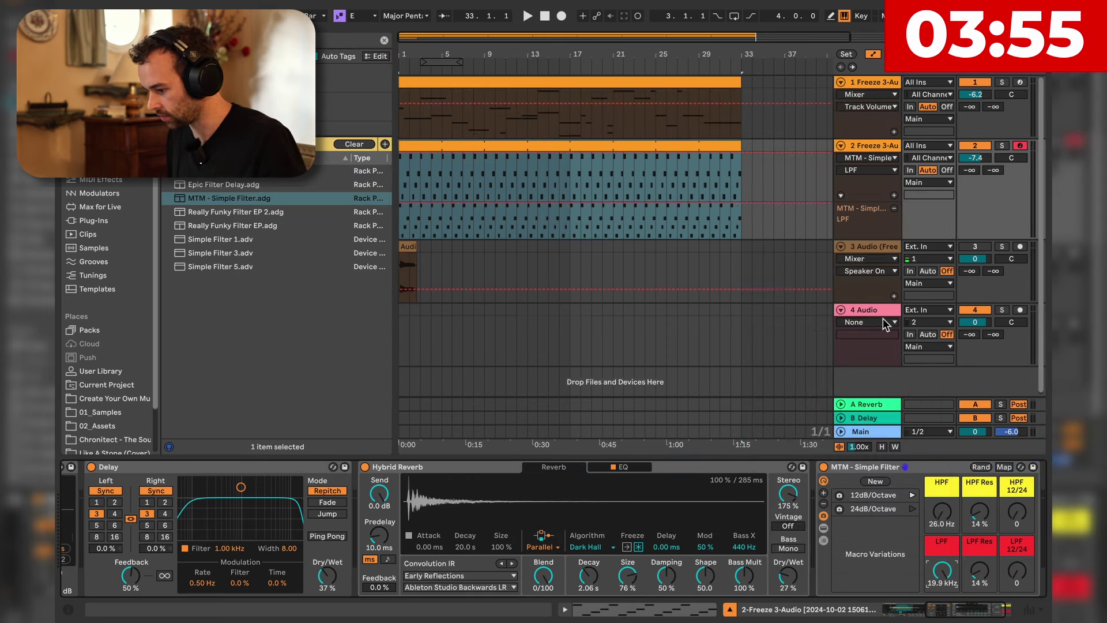
{"action": "left_click", "coordinate": [569, 204]}
{"action": "left_click_drag", "start_coordinate": [399, 208], "coordinate": [399, 239]}
{"action": "left_click", "coordinate": [742, 201]}
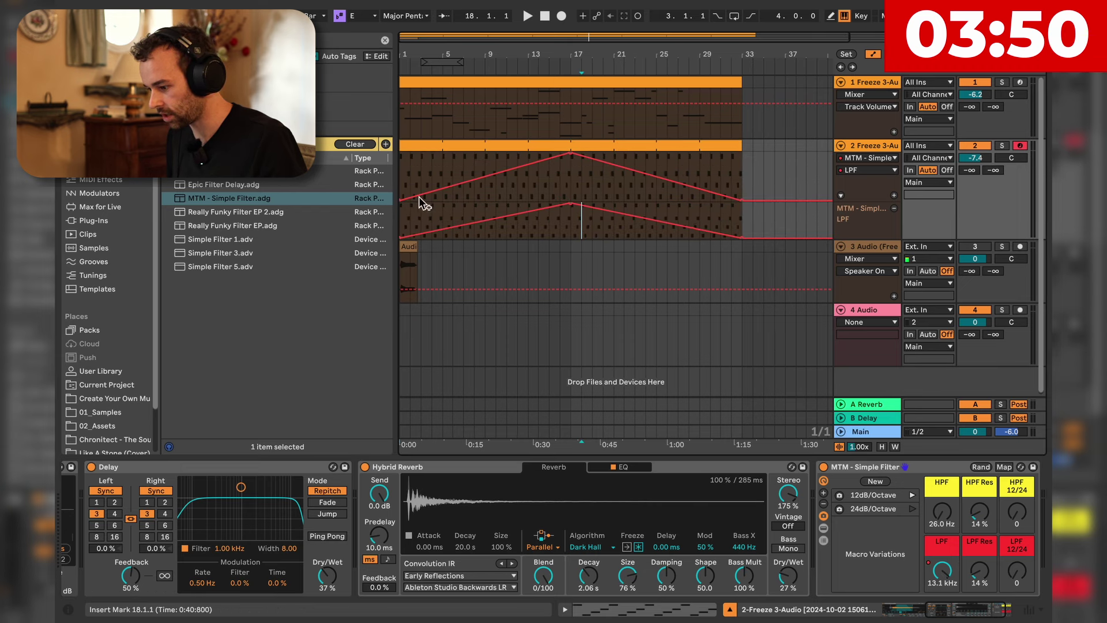
{"action": "left_click_drag", "start_coordinate": [490, 219], "coordinate": [490, 206]}
{"action": "left_click_drag", "start_coordinate": [692, 226], "coordinate": [692, 210]}
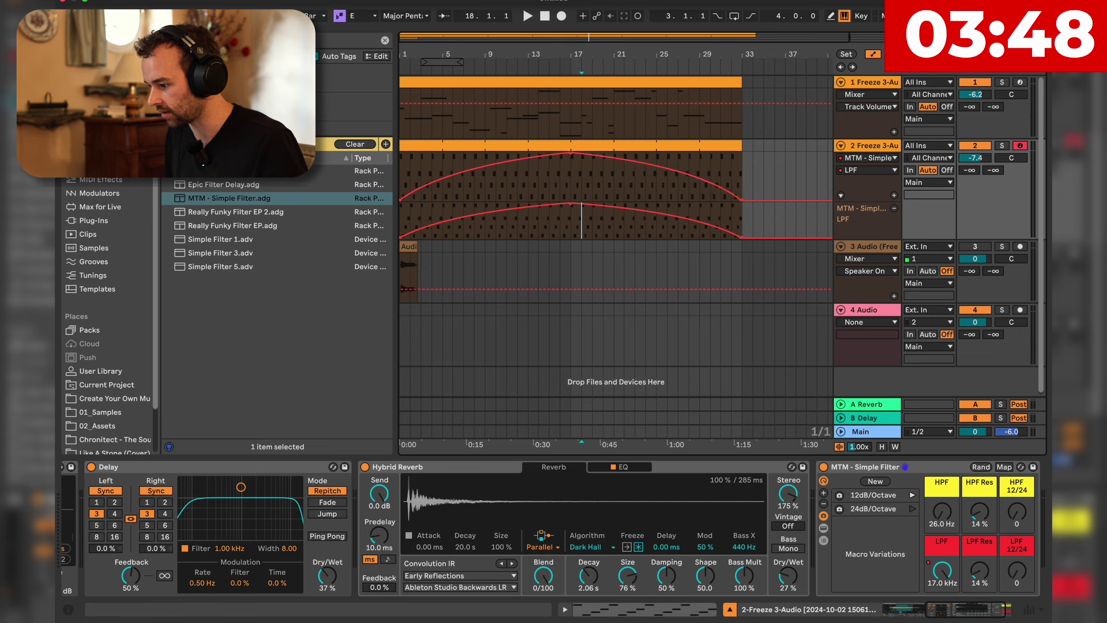
In a new lane, automate the pad Simpler's filter frequency with a rising S-curve across the 32-bar clip and raise its start and end points.
{"action": "left_click", "coordinate": [644, 82]}
{"action": "scroll", "coordinate": [912, 577], "scroll_direction": "right", "scroll_amount": 5}
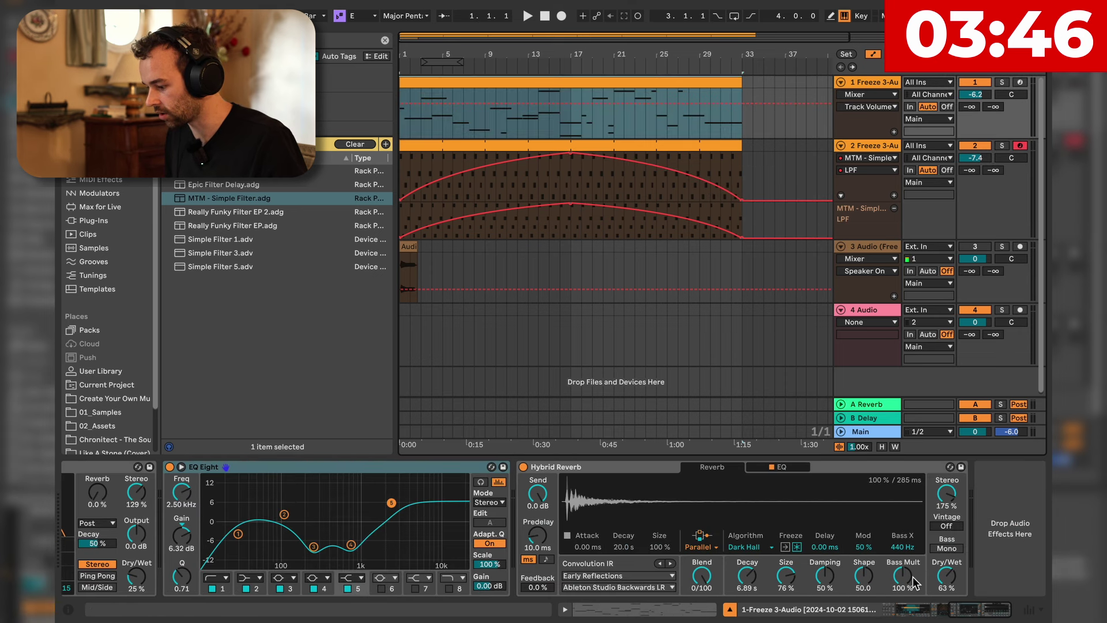
{"action": "scroll", "coordinate": [804, 536], "scroll_direction": "left", "scroll_amount": 15}
{"action": "right_click", "coordinate": [340, 587]}
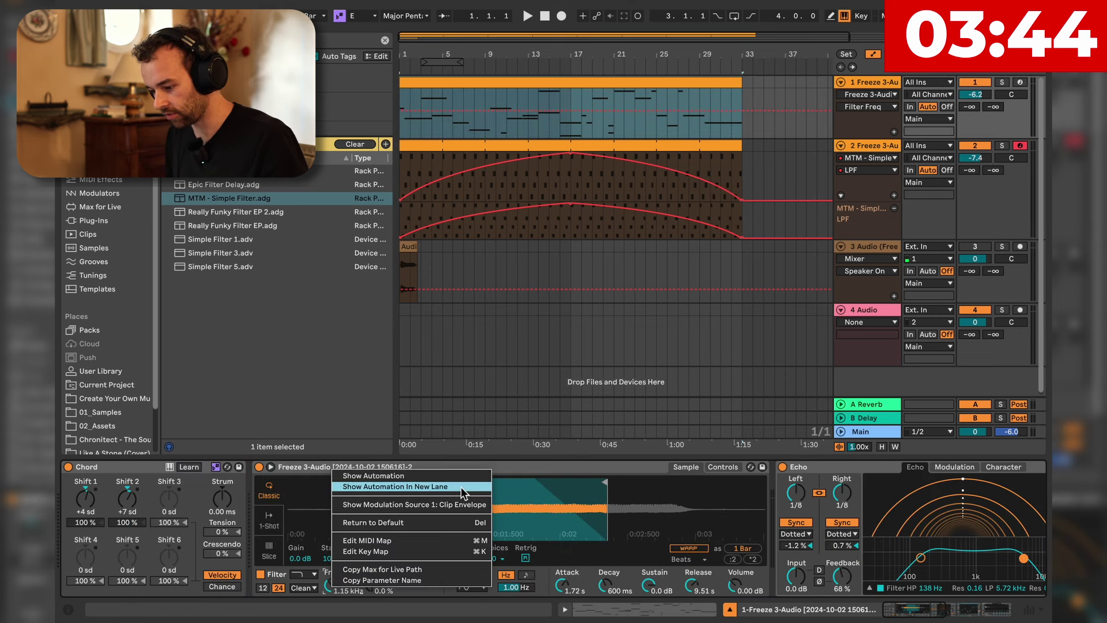
{"action": "left_click", "coordinate": [404, 491]}
{"action": "right_click", "coordinate": [713, 177]}
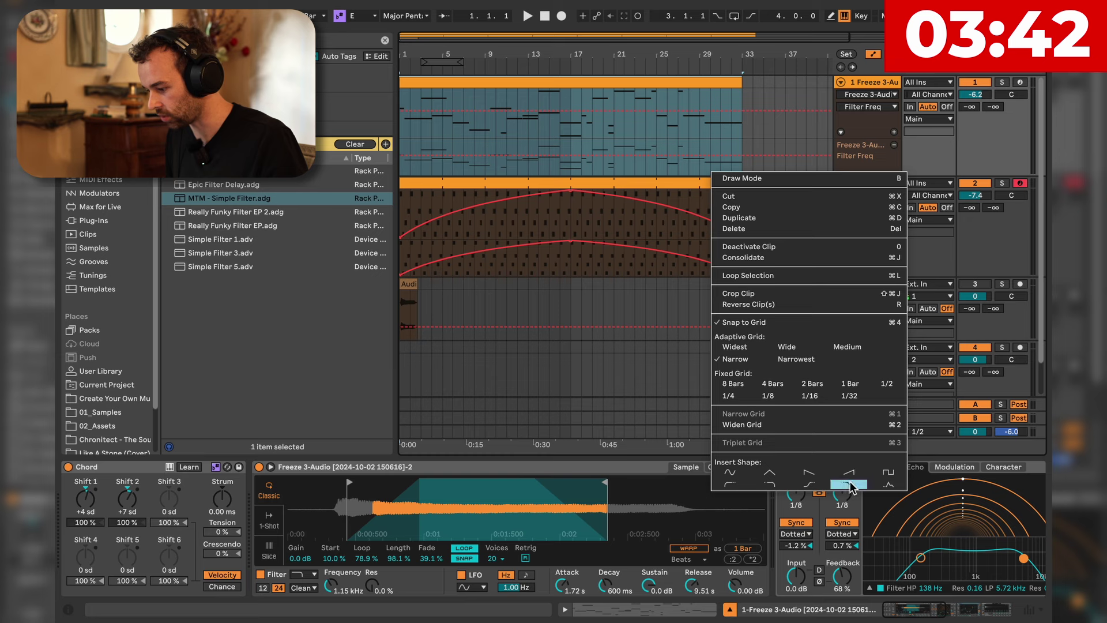
{"action": "left_click", "coordinate": [810, 484]}
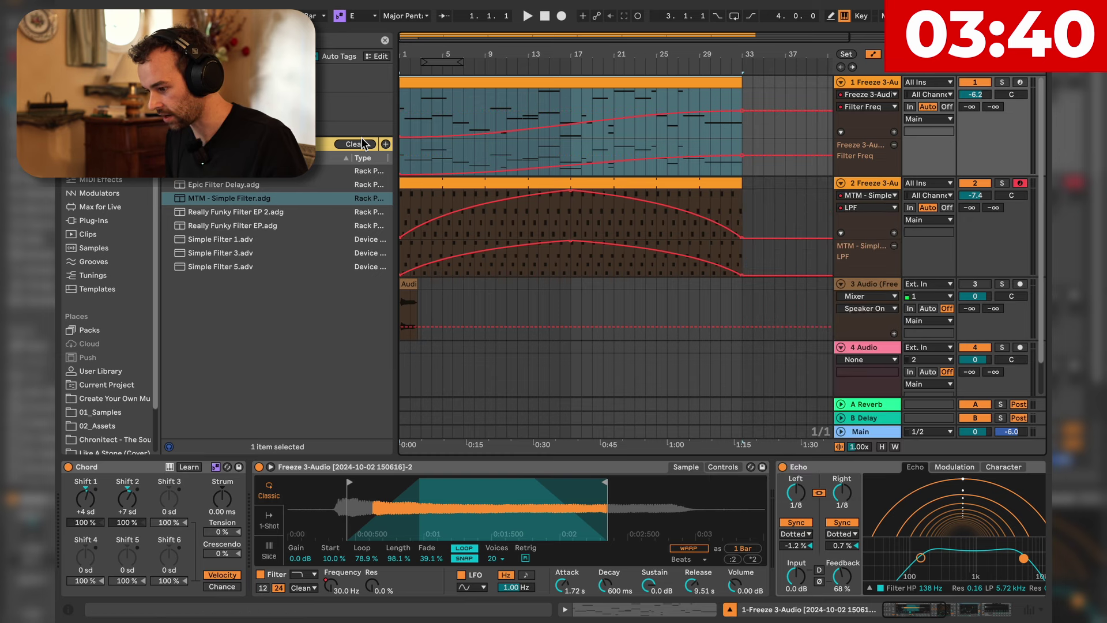
{"action": "left_click", "coordinate": [409, 160]}
{"action": "left_click_drag", "start_coordinate": [743, 156], "coordinate": [744, 149]}
Enable the pad Simpler's filter envelope with 1.64 s attack, 5.55 s decay and an amount of 20.
{"action": "left_click", "coordinate": [722, 468]}
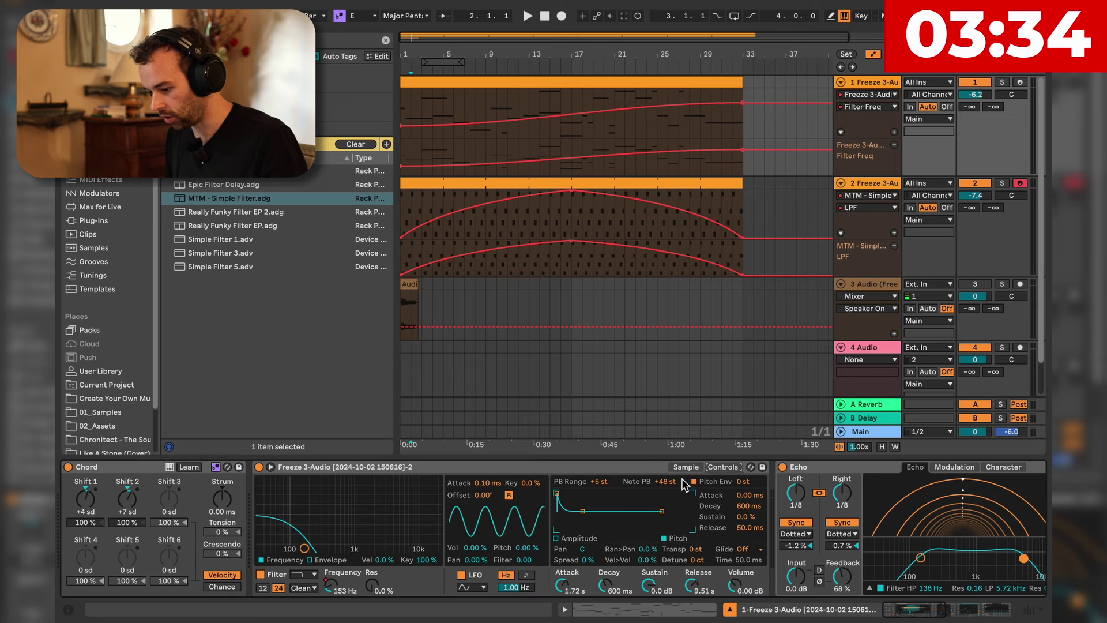
{"action": "left_click", "coordinate": [321, 559]}
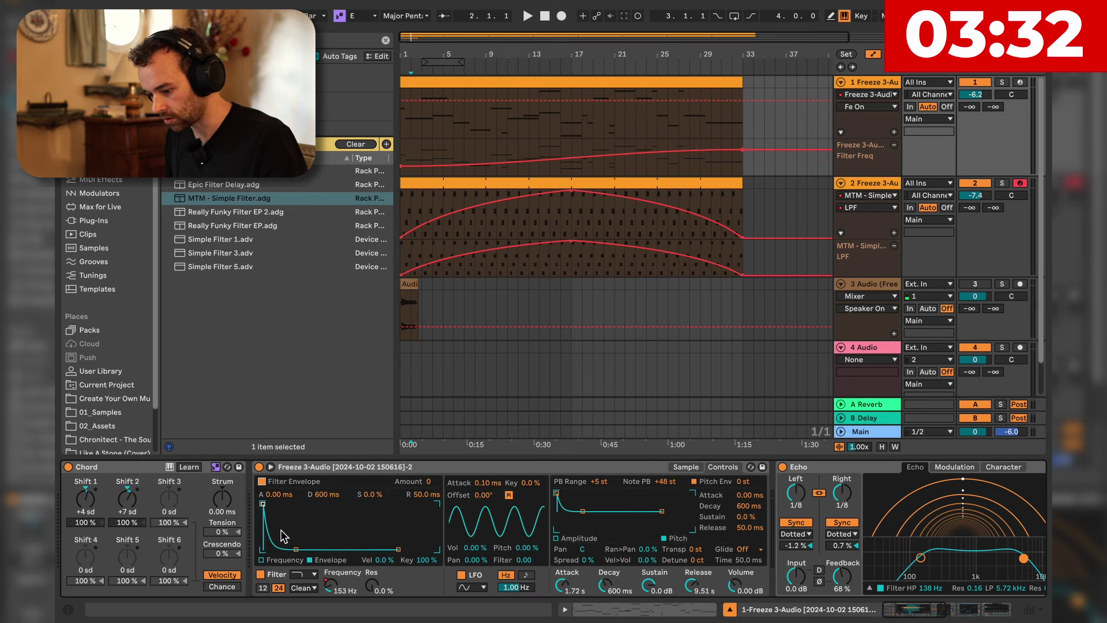
{"action": "left_click_drag", "start_coordinate": [263, 504], "coordinate": [325, 499]}
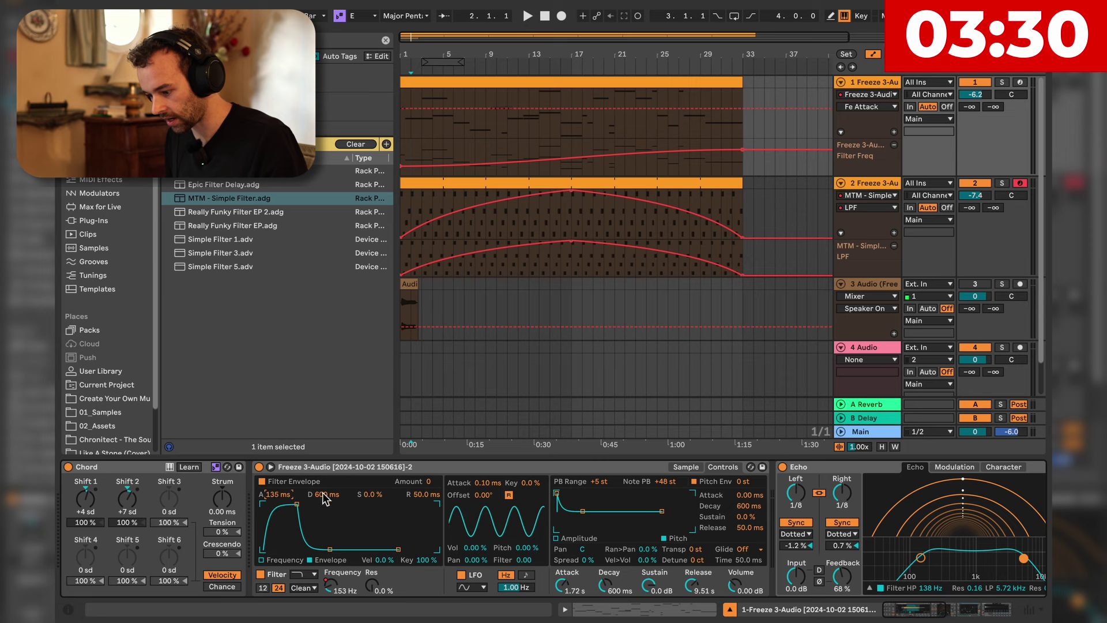
{"action": "right_click", "coordinate": [431, 481]}
{"action": "left_click", "coordinate": [329, 497]}
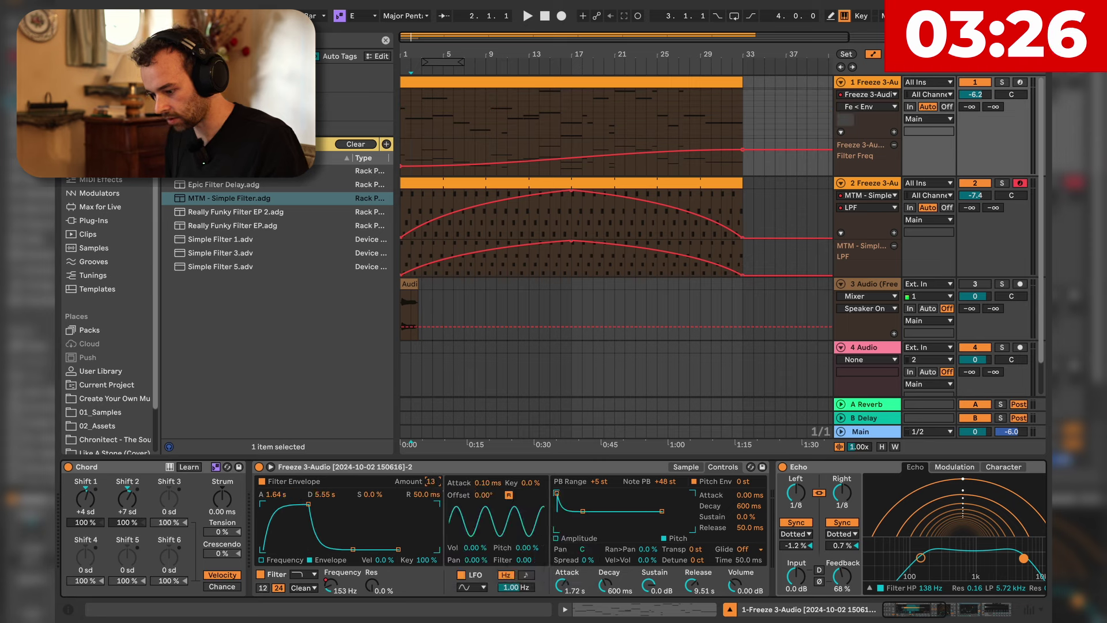
While playing the pad from bar 1, adjust the filter envelope to 5.26 s attack, 9.70 s decay, 1.31 s release and amount 34.
{"action": "left_click", "coordinate": [506, 85]}
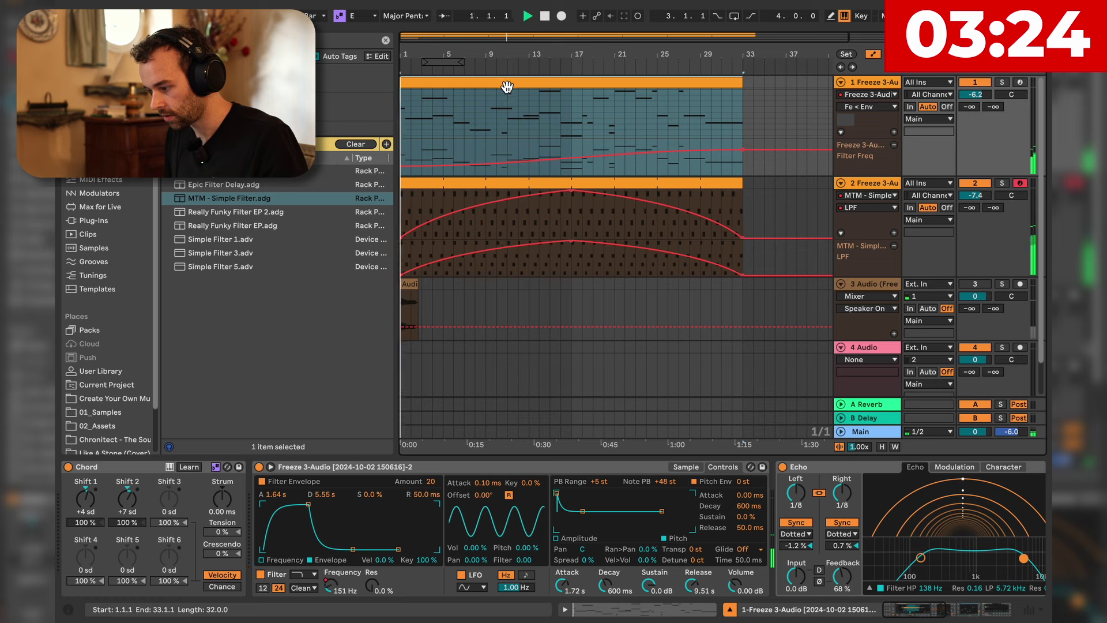
{"action": "key", "text": "space"}
{"action": "left_click_drag", "start_coordinate": [276, 494], "coordinate": [276, 480]}
{"action": "left_click_drag", "start_coordinate": [430, 482], "coordinate": [430, 473]}
{"action": "left_click_drag", "start_coordinate": [324, 495], "coordinate": [324, 488]}
{"action": "left_click_drag", "start_coordinate": [407, 490], "coordinate": [407, 479]}
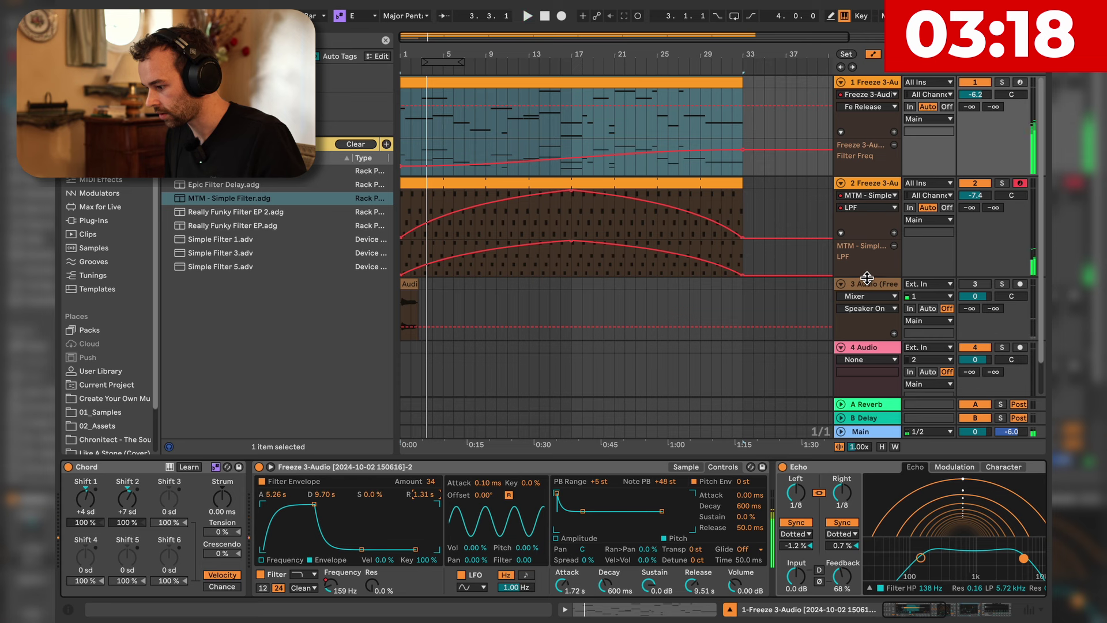
Stop playback and hide the automation lanes in the arrangement.
{"action": "left_click", "coordinate": [806, 221]}
{"action": "key", "text": "space"}
{"action": "key", "text": "a"}
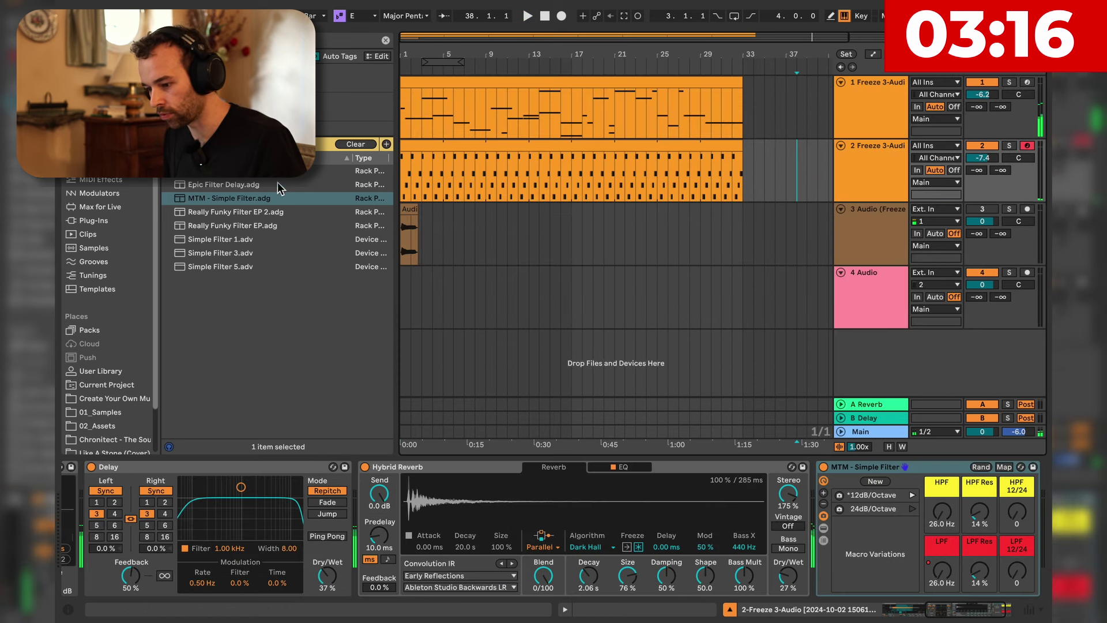
Clear the browser search, filter to Drum Loop samples and audition 130_Energy Perc Loop.wav and 130_Foley Noise Tops.wav.
{"action": "left_click", "coordinate": [119, 293]}
{"action": "key", "text": "super+f"}
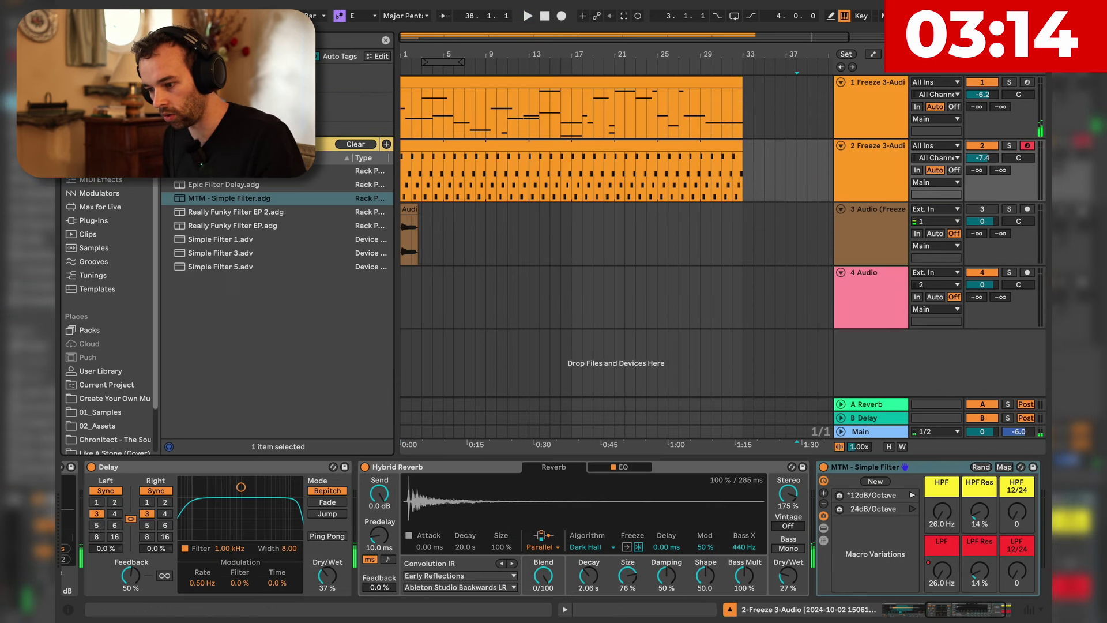
{"action": "key", "text": "BackSpace"}
{"action": "left_click", "coordinate": [226, 180]}
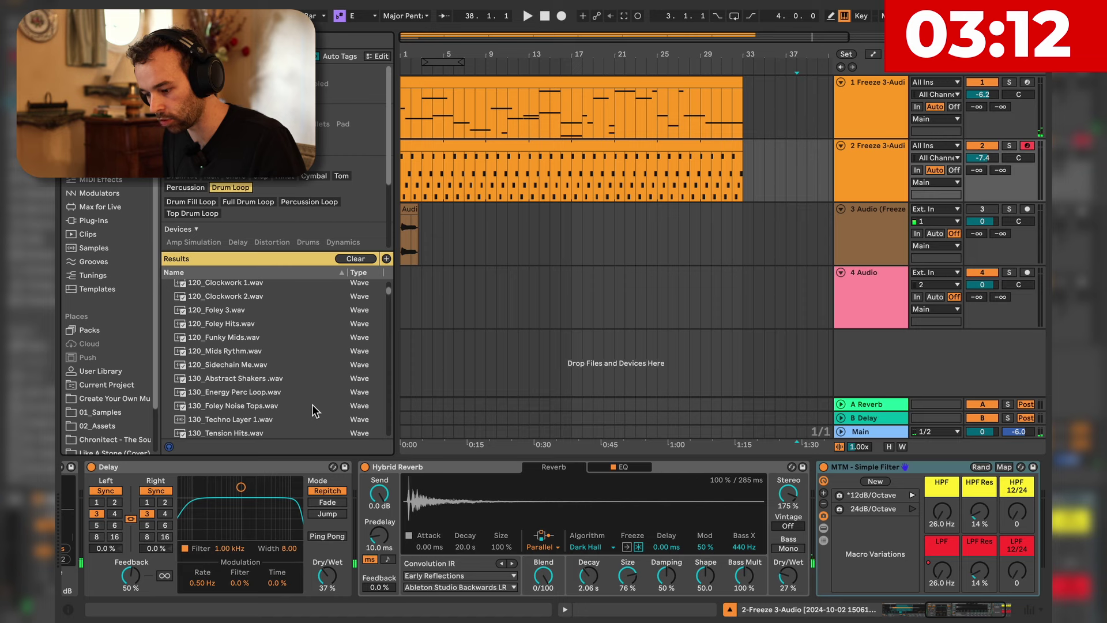
{"action": "left_click", "coordinate": [249, 393]}
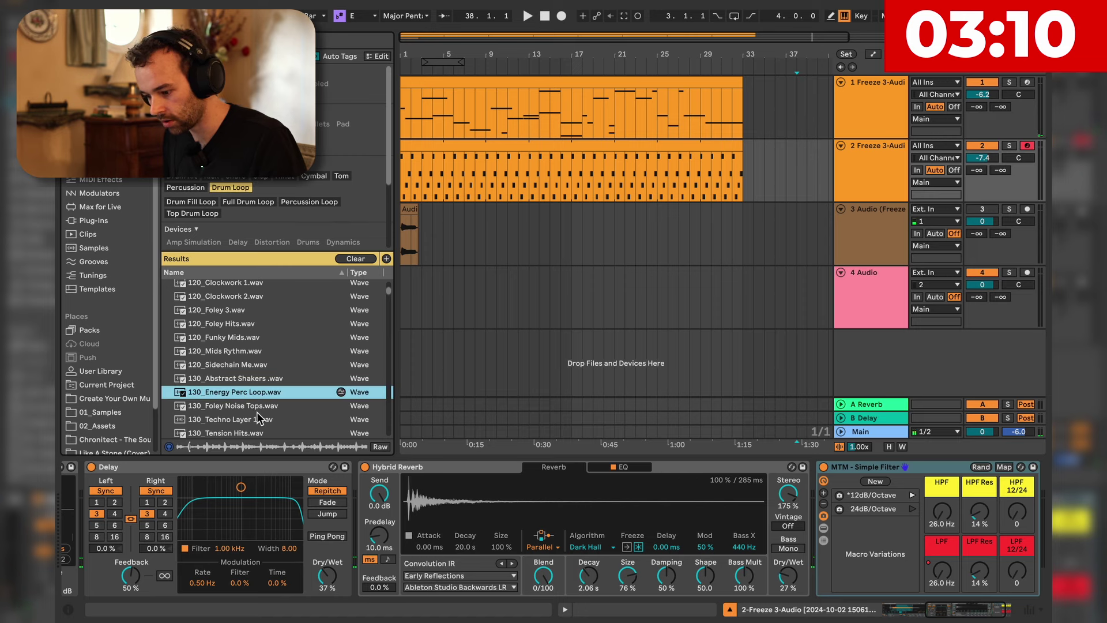
{"action": "left_click", "coordinate": [259, 411]}
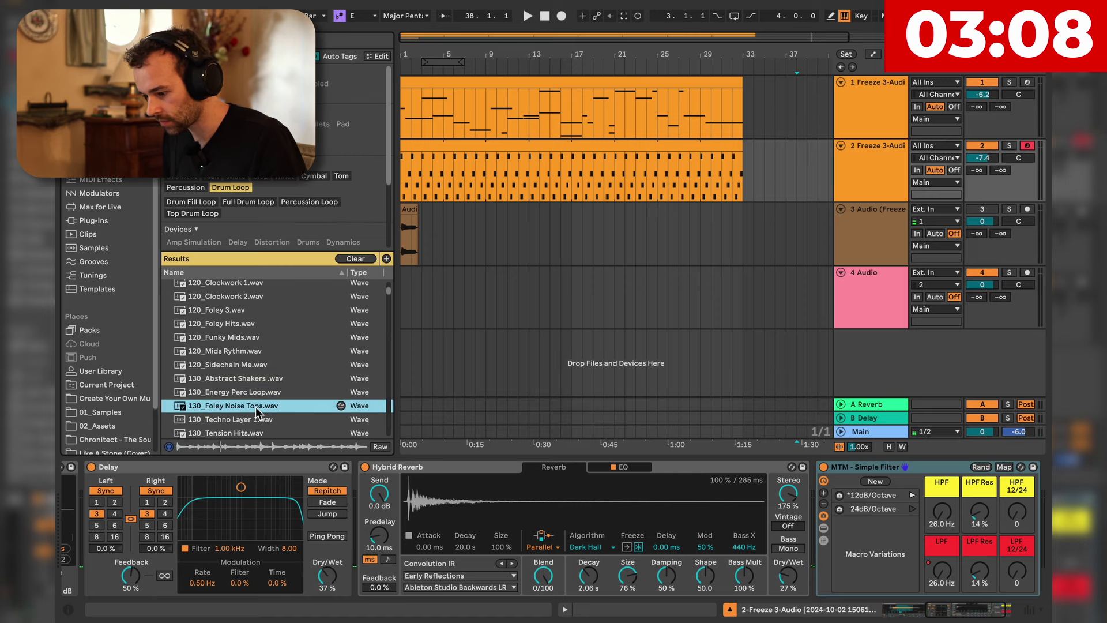
Insert an audio track below the arpeggio track and place 130_Foley Noise Tops.wav on it at bar 1.
{"action": "left_click", "coordinate": [879, 179]}
{"action": "key", "text": "super+t"}
{"action": "left_click_drag", "start_coordinate": [265, 406], "coordinate": [401, 208]}
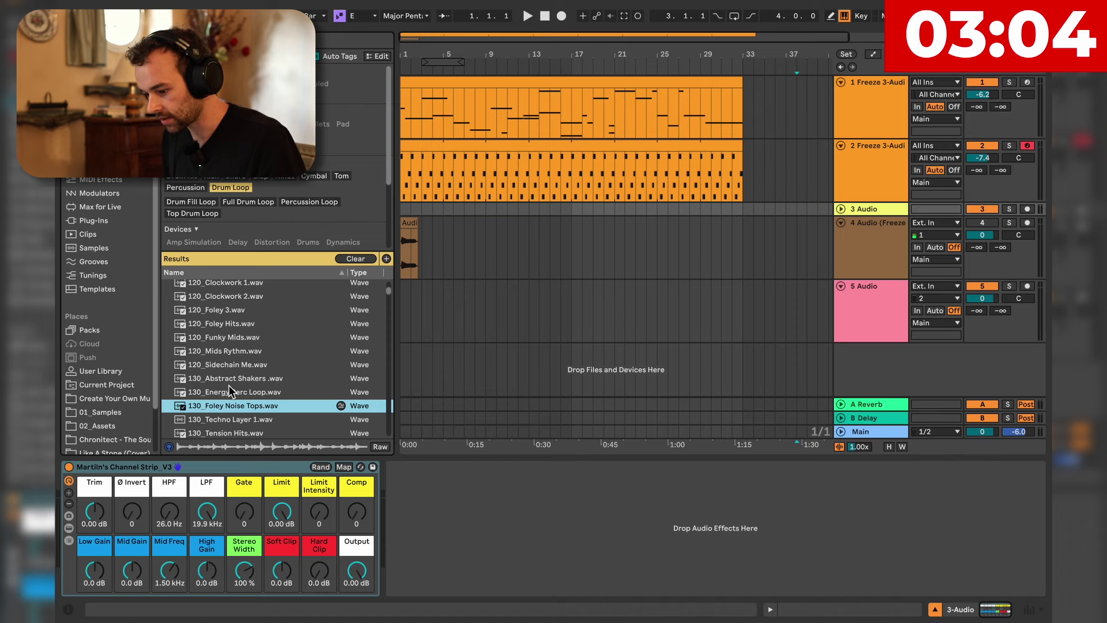
{"action": "left_click_drag", "start_coordinate": [433, 163], "coordinate": [402, 209]}
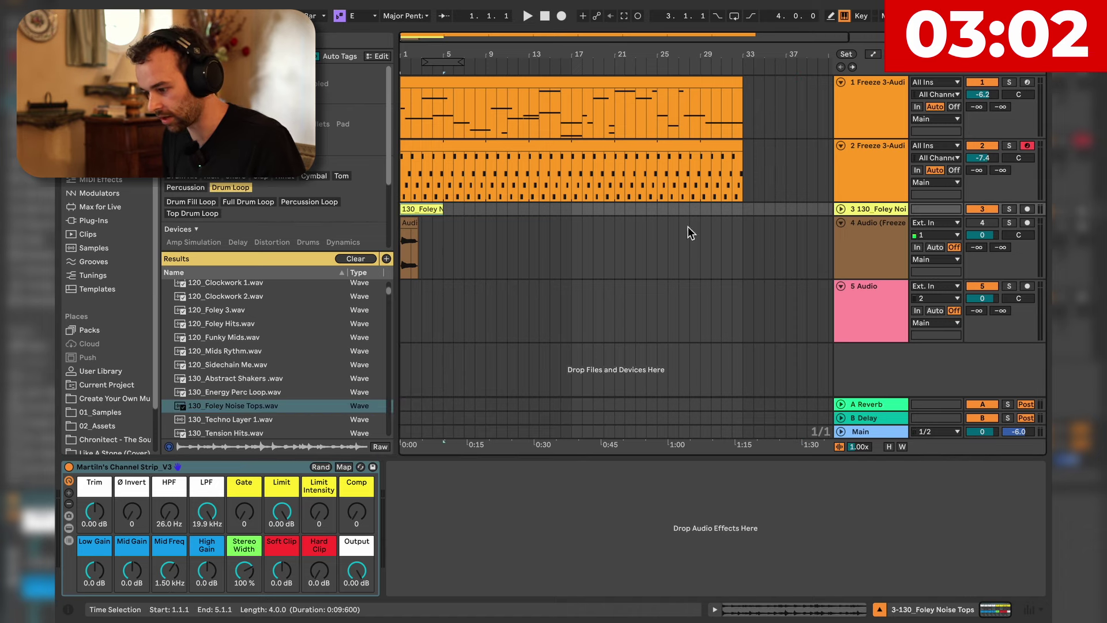
Unfold the foley track, raise its clip's BPM to 520 by doubling, and extend the clip to bar 33.
{"action": "left_click", "coordinate": [841, 208]}
{"action": "double_click", "coordinate": [423, 210]}
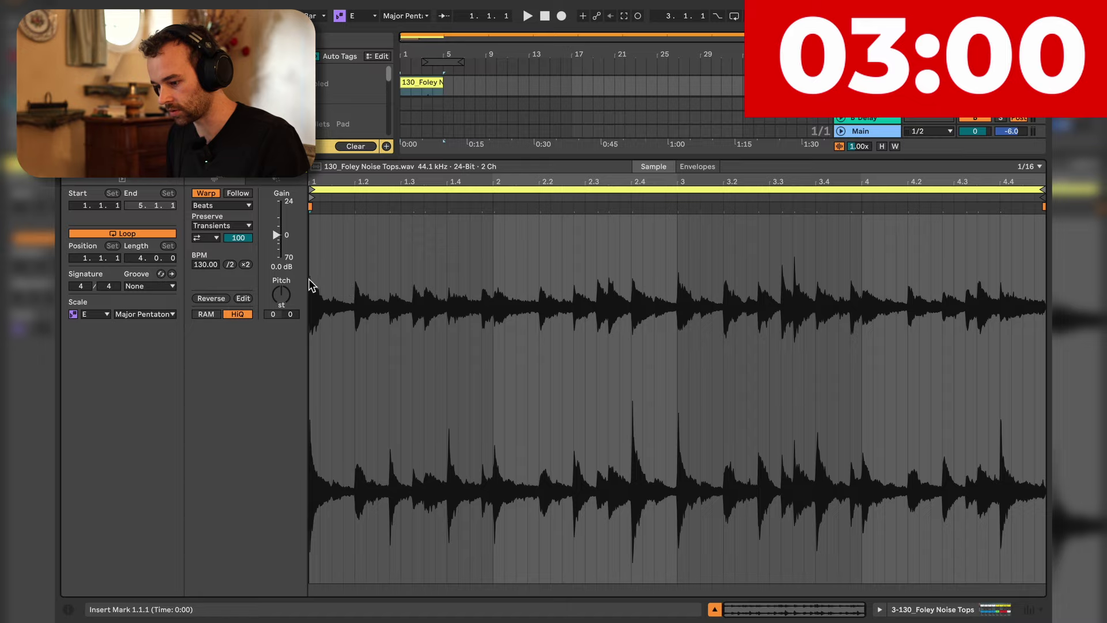
{"action": "left_click", "coordinate": [242, 264]}
{"action": "key", "text": "shift+Tab"}
{"action": "left_click_drag", "start_coordinate": [443, 210], "coordinate": [741, 243]}
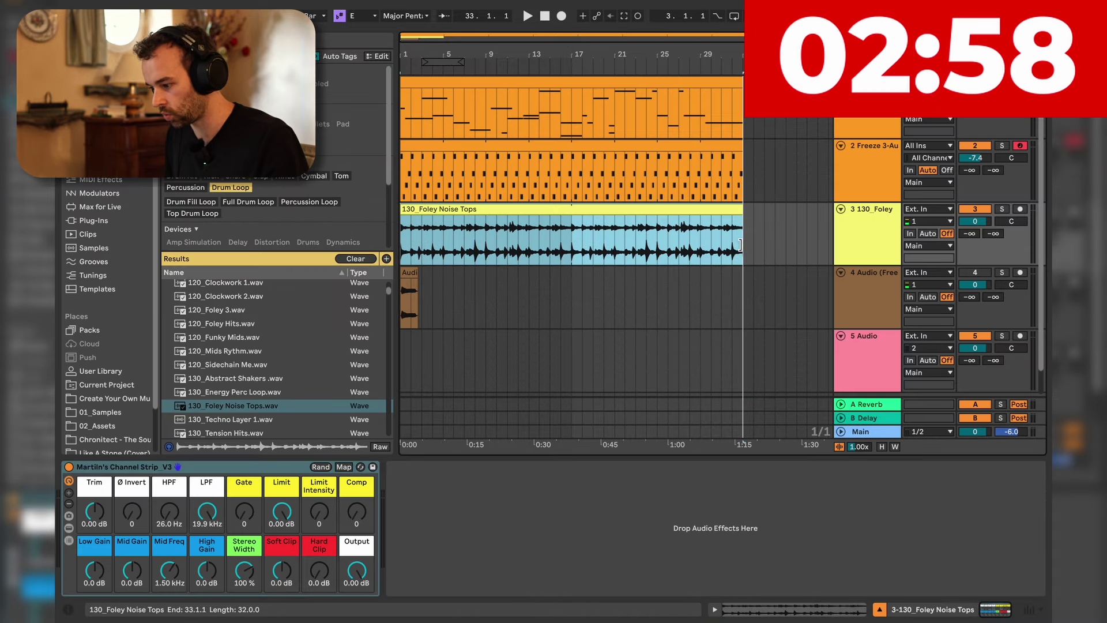
Set the foley clip's warp mode to Re-Pitch and lower its track volume to -10.7 dB.
{"action": "key", "text": "shift+Tab"}
{"action": "left_click", "coordinate": [242, 206]}
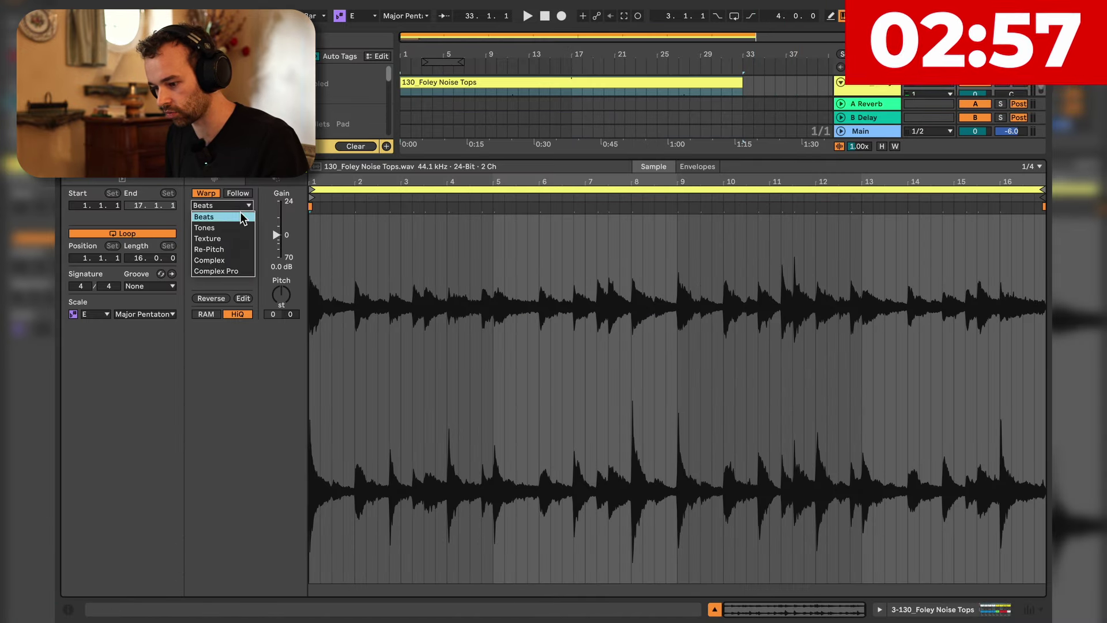
{"action": "left_click", "coordinate": [238, 247]}
{"action": "key", "text": "shift+Tab"}
{"action": "key", "text": "space"}
{"action": "left_click_drag", "start_coordinate": [975, 221], "coordinate": [975, 242]}
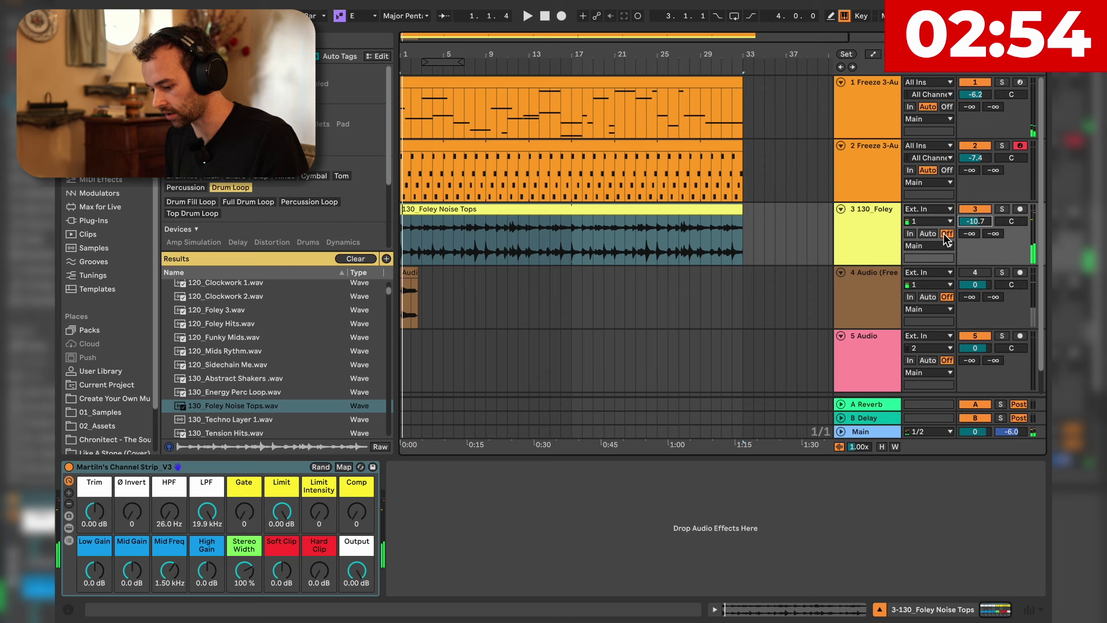
{"action": "key", "text": "super+f"}
{"action": "type", "text": "delay"}
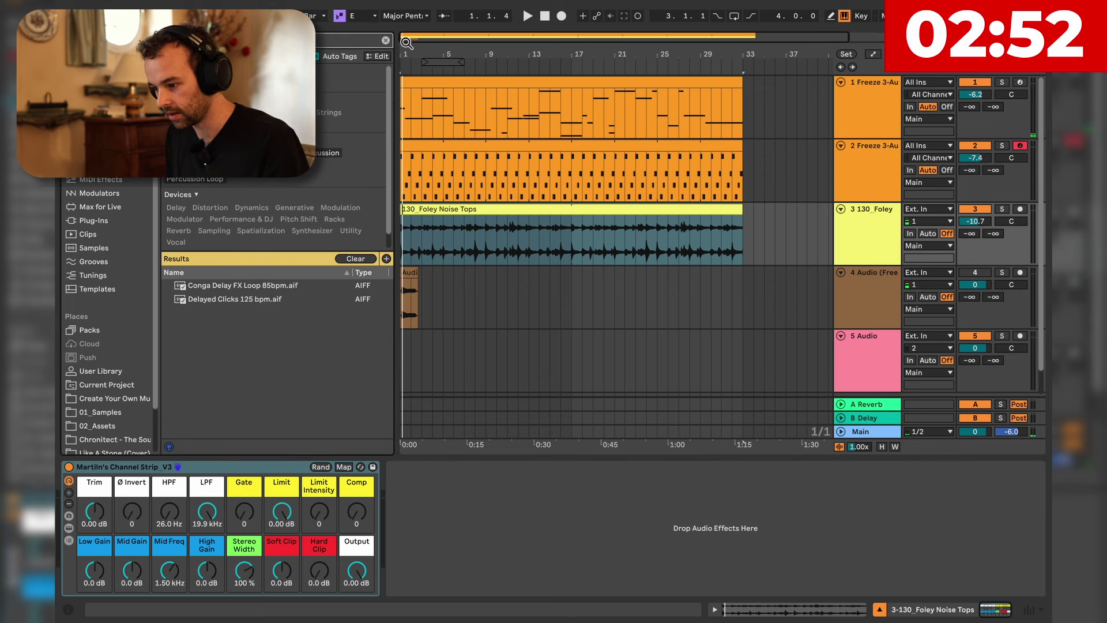
{"action": "left_click", "coordinate": [384, 44]}
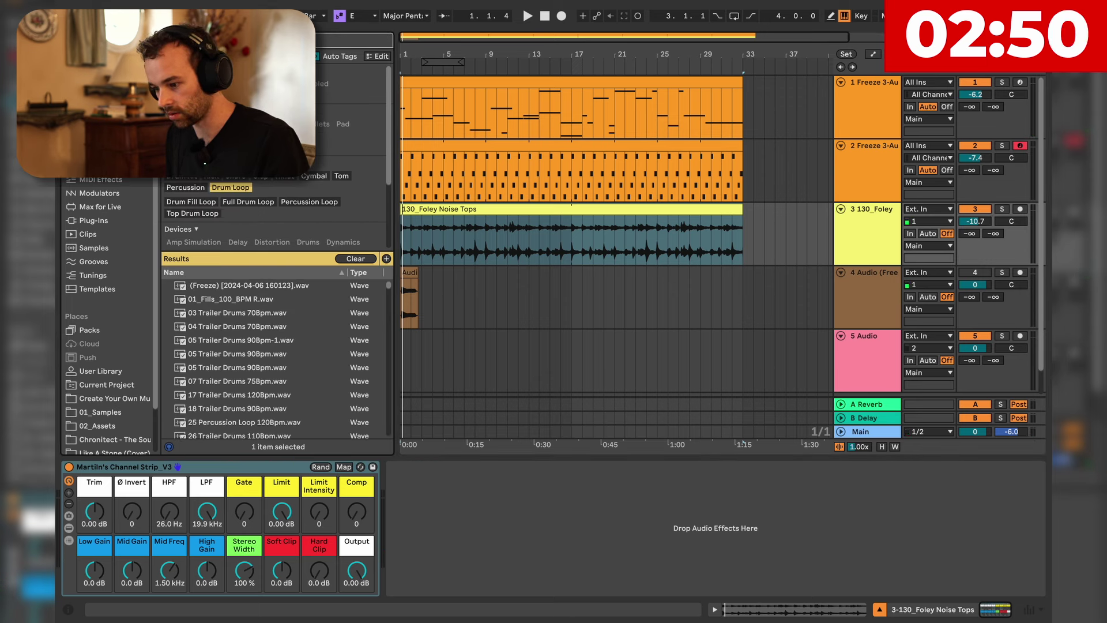
Clear the browser filters, search for delay and add the Delay device to the foley track.
{"action": "left_click", "coordinate": [349, 262]}
{"action": "key", "text": "super+f"}
{"action": "type", "text": "delay"}
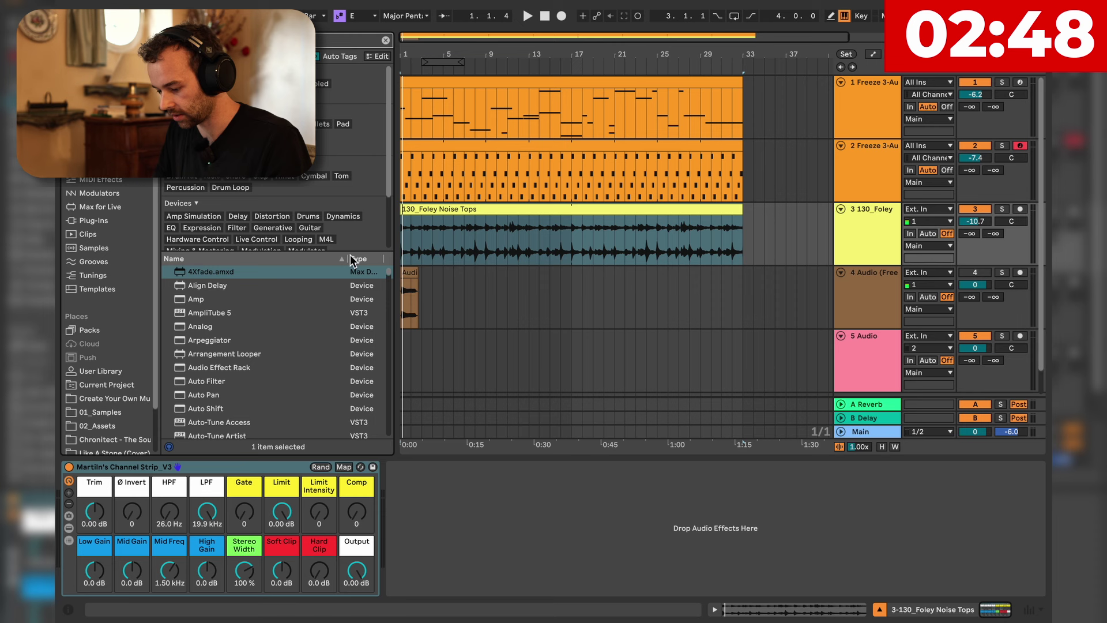
{"action": "double_click", "coordinate": [198, 299]}
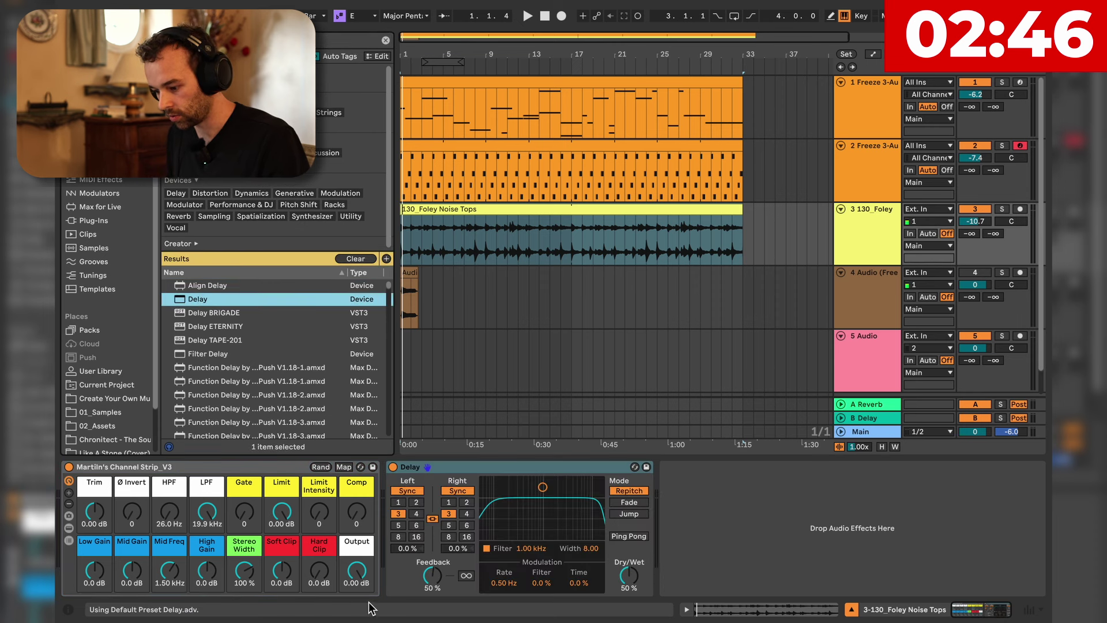
Set Comp to 60 on the foley channel strip and lower the track volume to -13.6 dB during playback.
{"action": "left_click", "coordinate": [223, 464]}
{"action": "left_click_drag", "start_coordinate": [356, 511], "coordinate": [356, 491]}
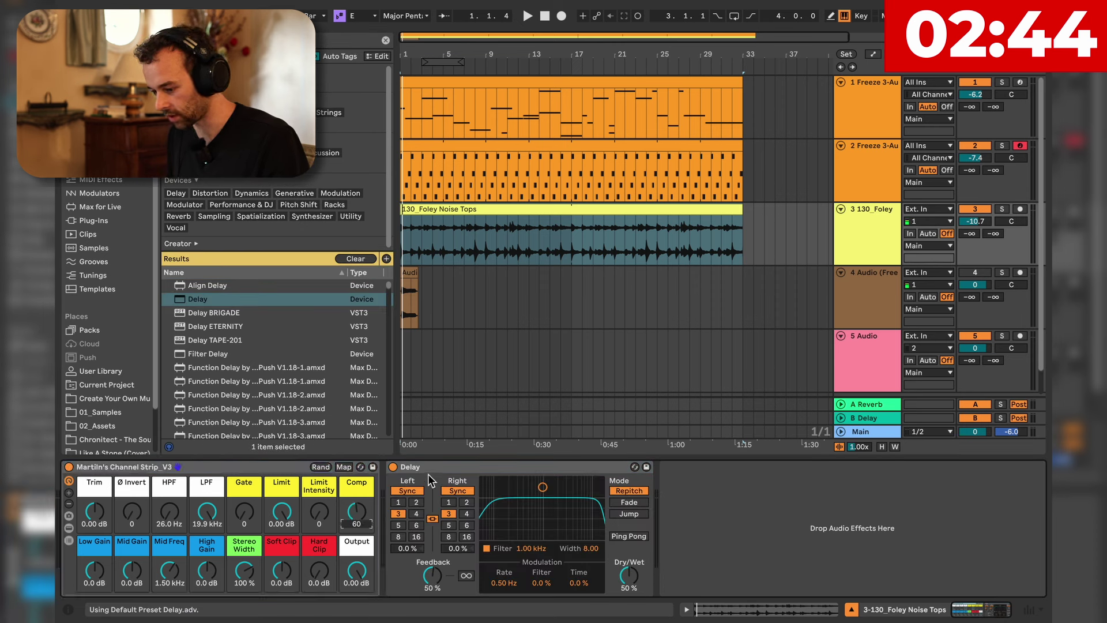
{"action": "key", "text": "space"}
{"action": "mouse_move", "coordinate": [977, 219]}
{"action": "left_mouse_down"}
{"action": "mouse_move", "coordinate": [1007, 331]}
{"action": "mouse_move", "coordinate": [990, 231]}
{"action": "left_mouse_up"}
Search the browser for reverb and add the Reverb device after the Delay on the foley track.
{"action": "key", "text": "super+f"}
{"action": "type", "text": "reverb"}
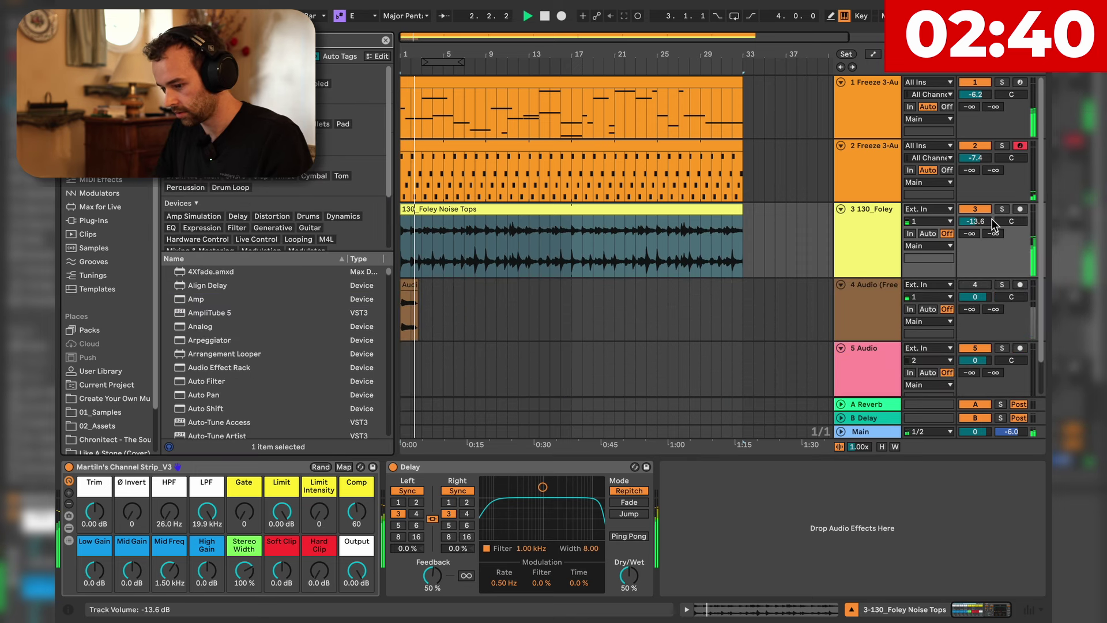
{"action": "key", "text": "Down"}
{"action": "key", "text": "Down"}
{"action": "key", "text": "Down"}
{"action": "key", "text": "Down"}
{"action": "key", "text": "Down"}
{"action": "key", "text": "Return"}
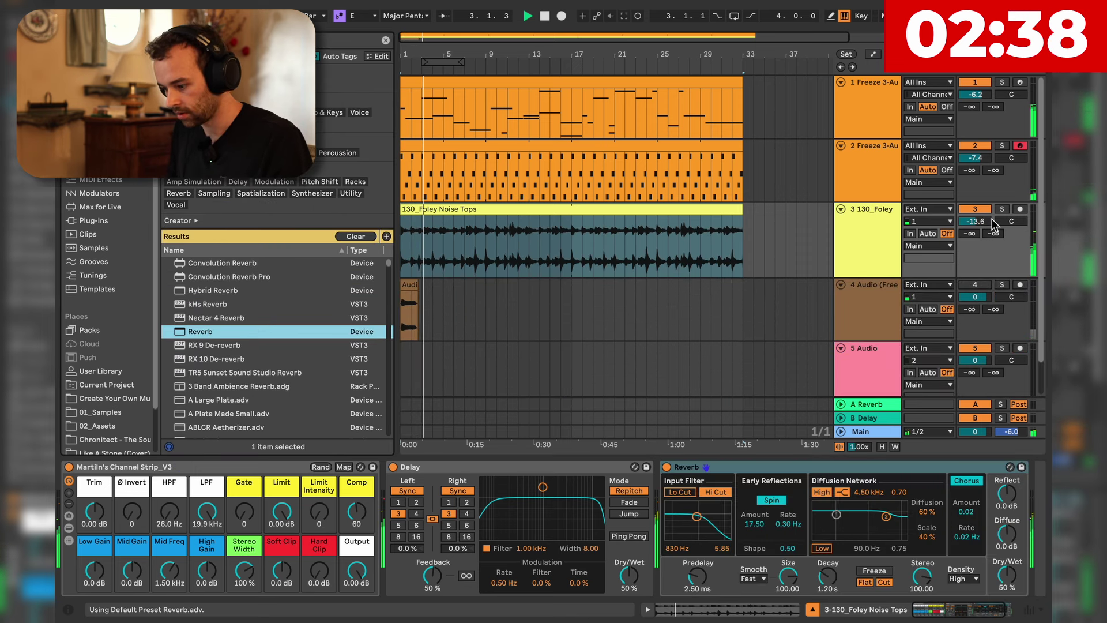
Set the foley Reverb to 1.53 s decay, a low diffusion shelf at 125 Hz and 0.20, and 38 % dry/wet.
{"action": "left_click_drag", "start_coordinate": [833, 575], "coordinate": [833, 568]}
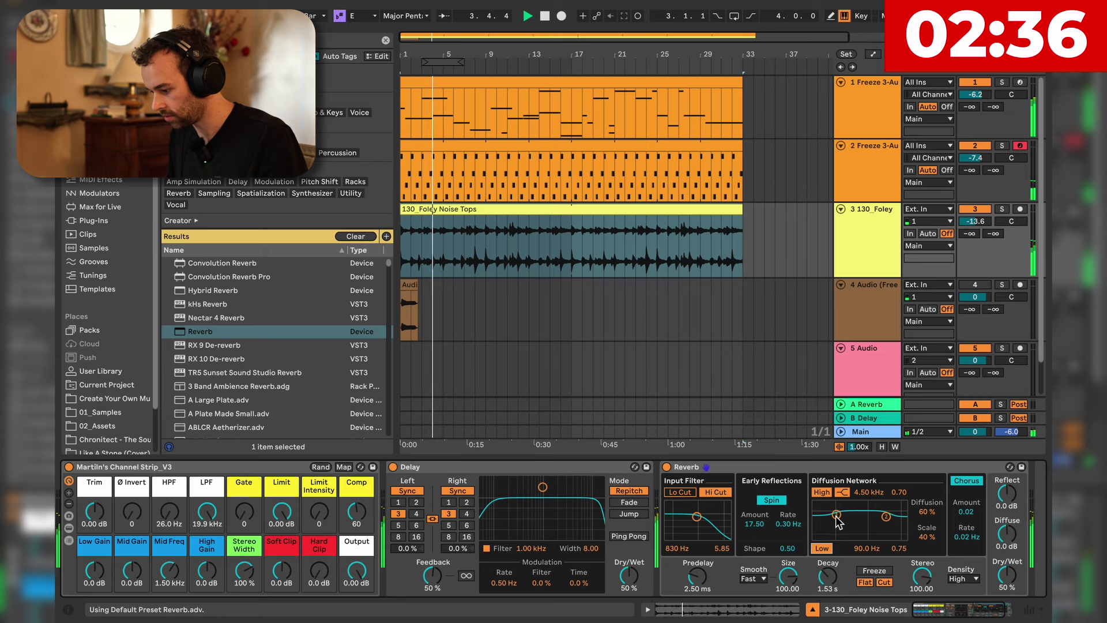
{"action": "left_click_drag", "start_coordinate": [835, 515], "coordinate": [840, 535]}
{"action": "left_click_drag", "start_coordinate": [1007, 574], "coordinate": [1006, 571]}
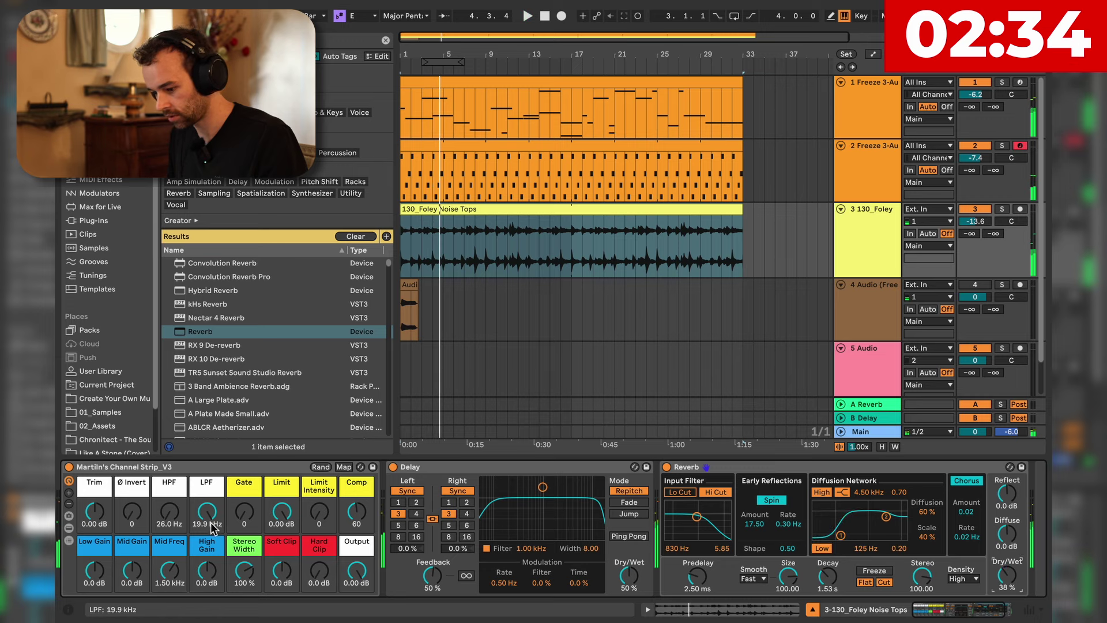
Set the foley channel strip's HPF to 978 Hz and LPF to 2.55 kHz, checking the sound in playback.
{"action": "left_click_drag", "start_coordinate": [169, 511], "coordinate": [169, 490]}
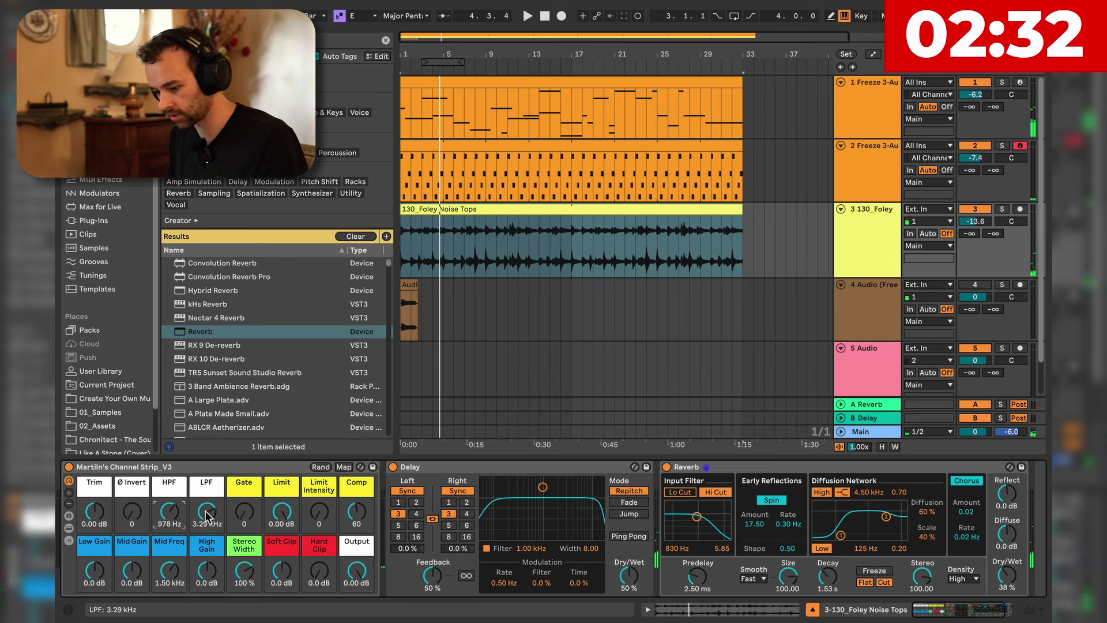
{"action": "key", "text": "space"}
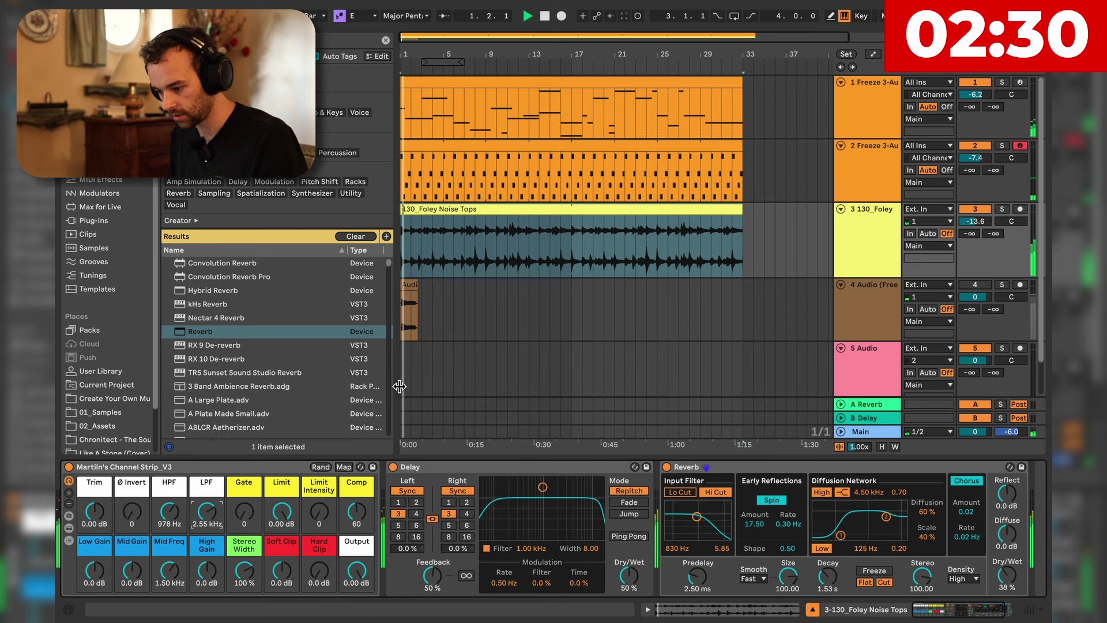
{"action": "key", "text": "shift+Tab"}
{"action": "key", "text": "shift+Tab"}
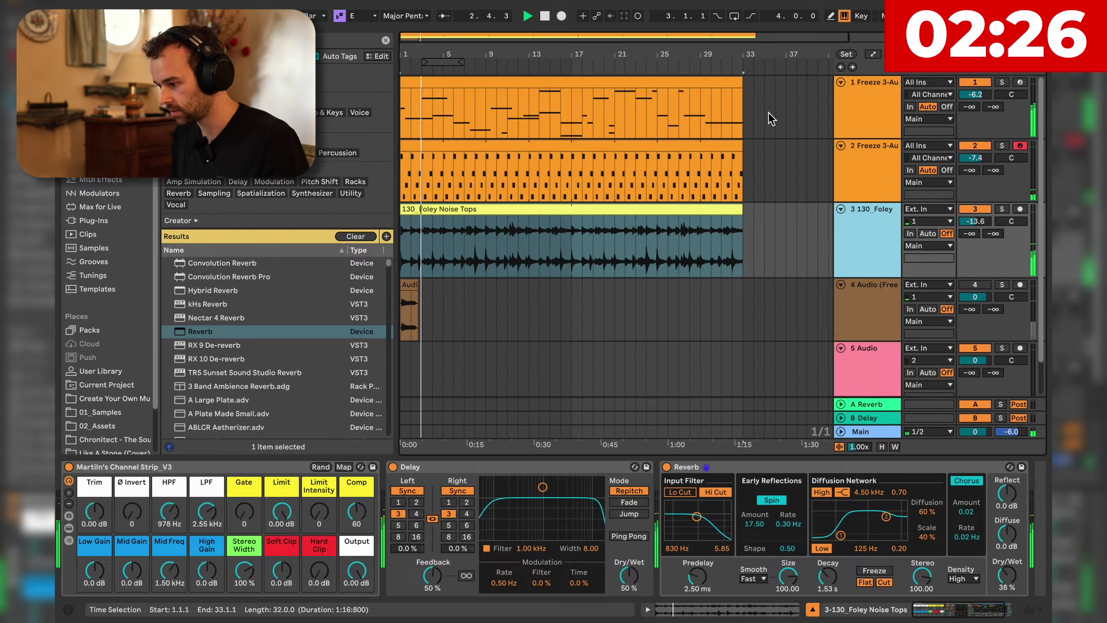
Set both Delay times to 4 with offsets of -1.5 % and 2.3 %, and the Reverb's Reflect to -5.1 dB and Diffuse to 1.6 dB.
{"action": "left_click_drag", "start_coordinate": [452, 549], "coordinate": [407, 550]}
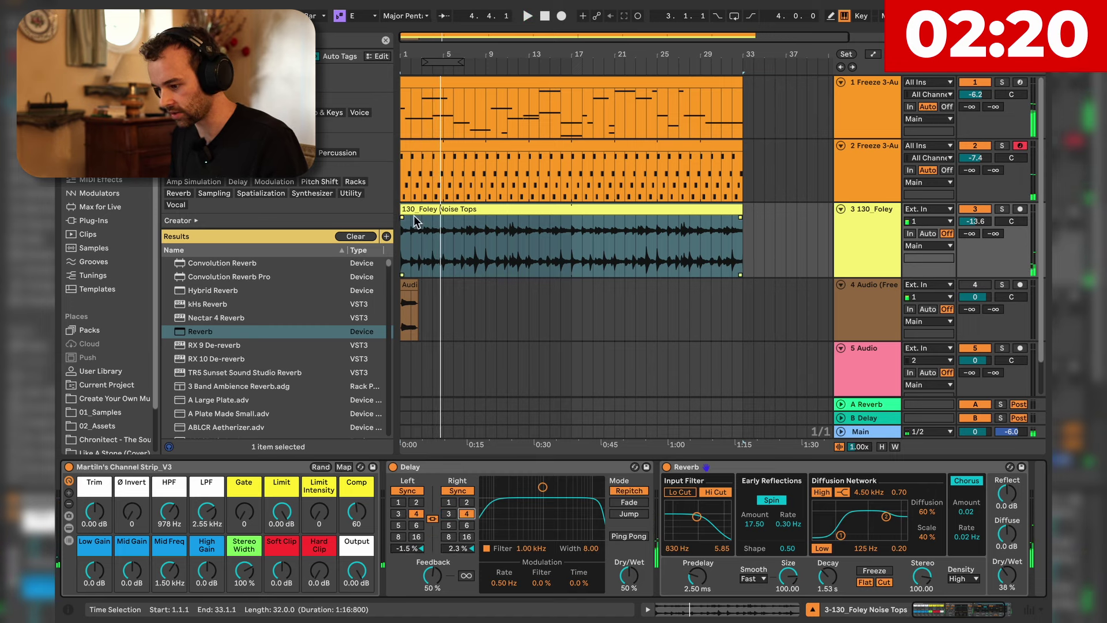
{"action": "key", "text": "space"}
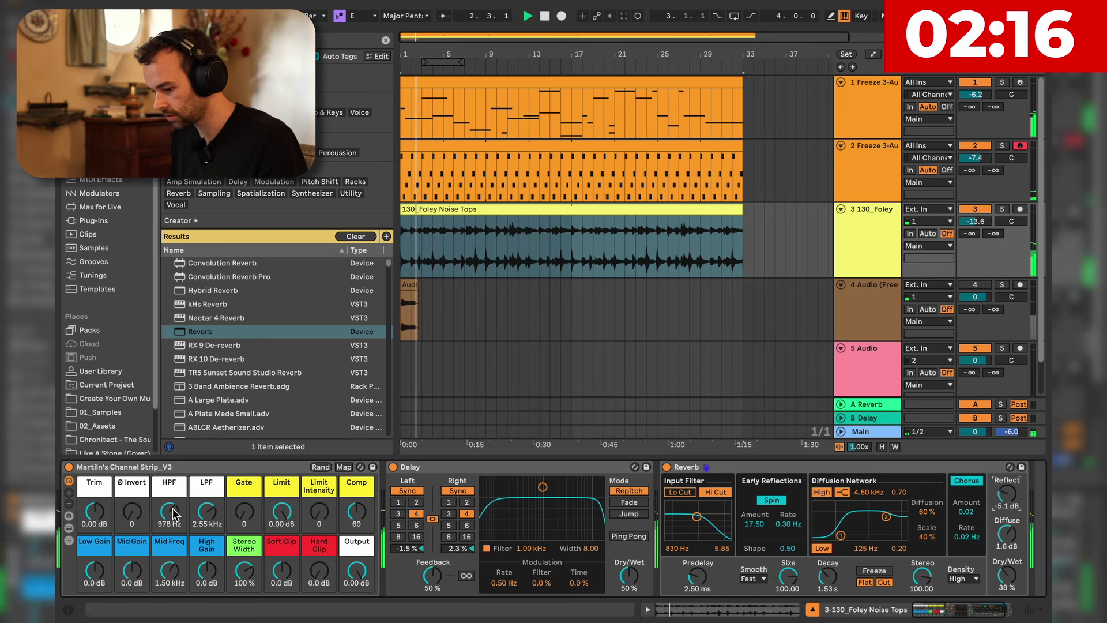
Raise the foley channel strip's HPF to 3.13 kHz and LPF to 4.00 kHz, and halve the clip's BPM to 260.
{"action": "left_click_drag", "start_coordinate": [216, 507], "coordinate": [217, 501]}
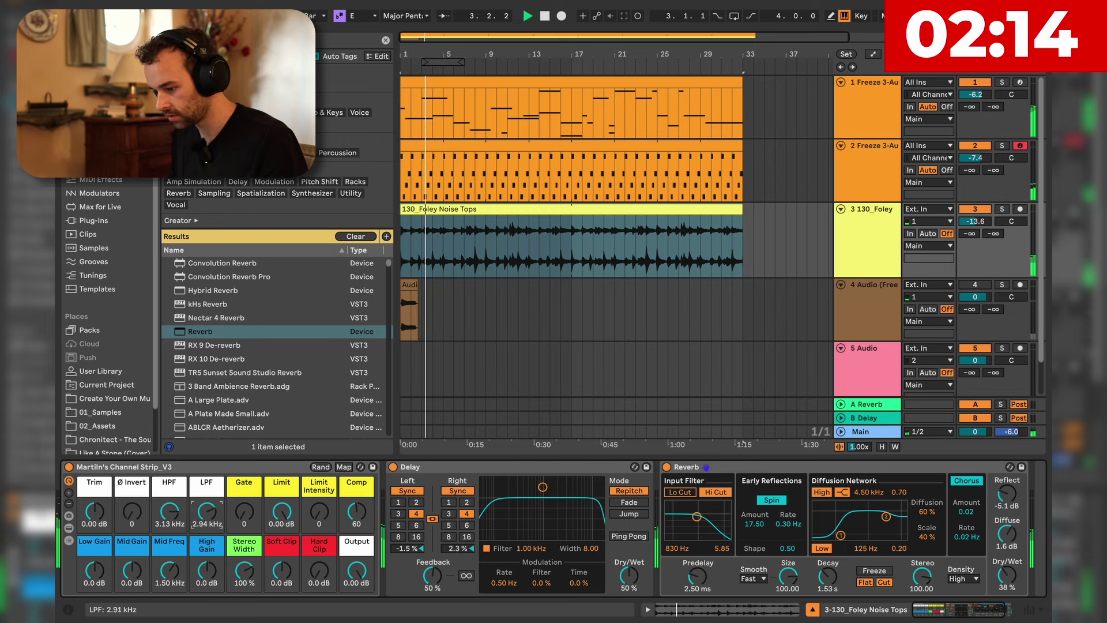
{"action": "key", "text": "shift+Tab"}
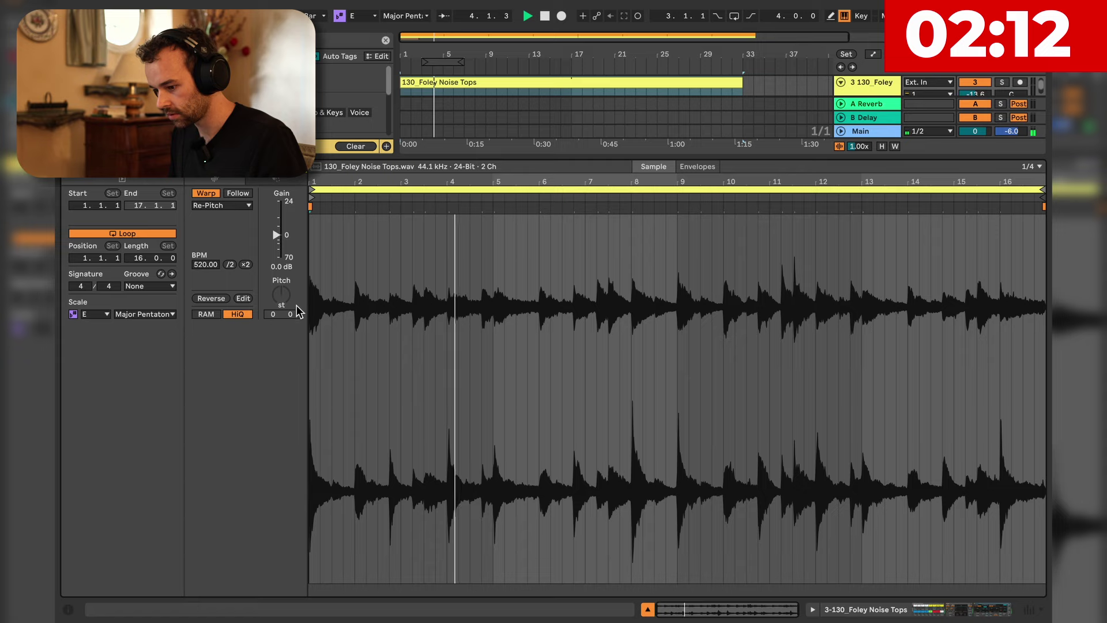
{"action": "left_click", "coordinate": [230, 264]}
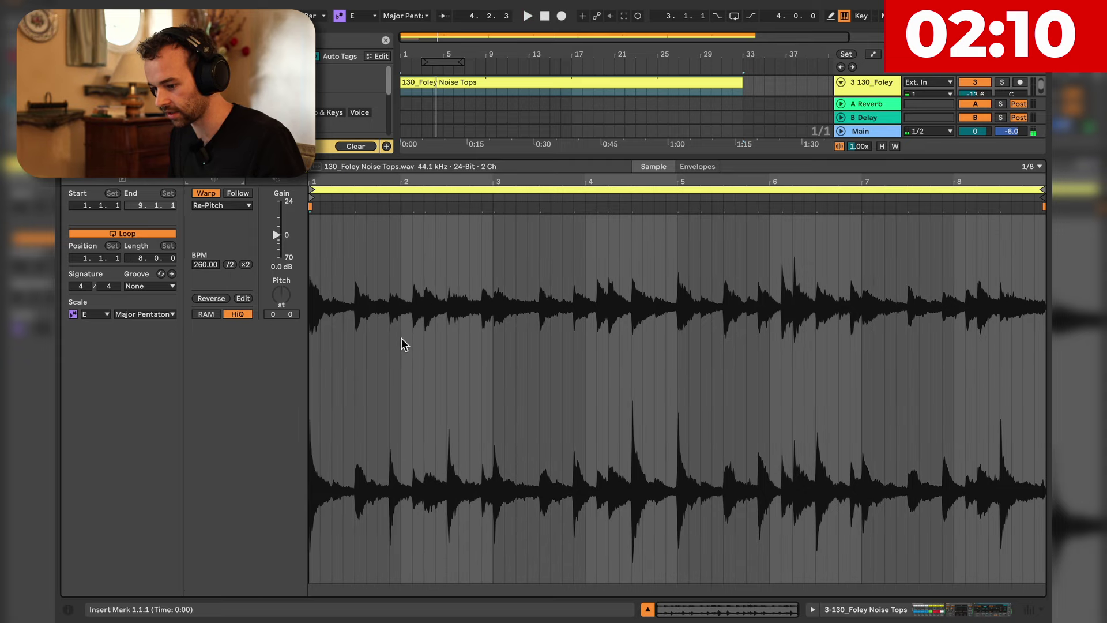
{"action": "key", "text": "shift+Tab"}
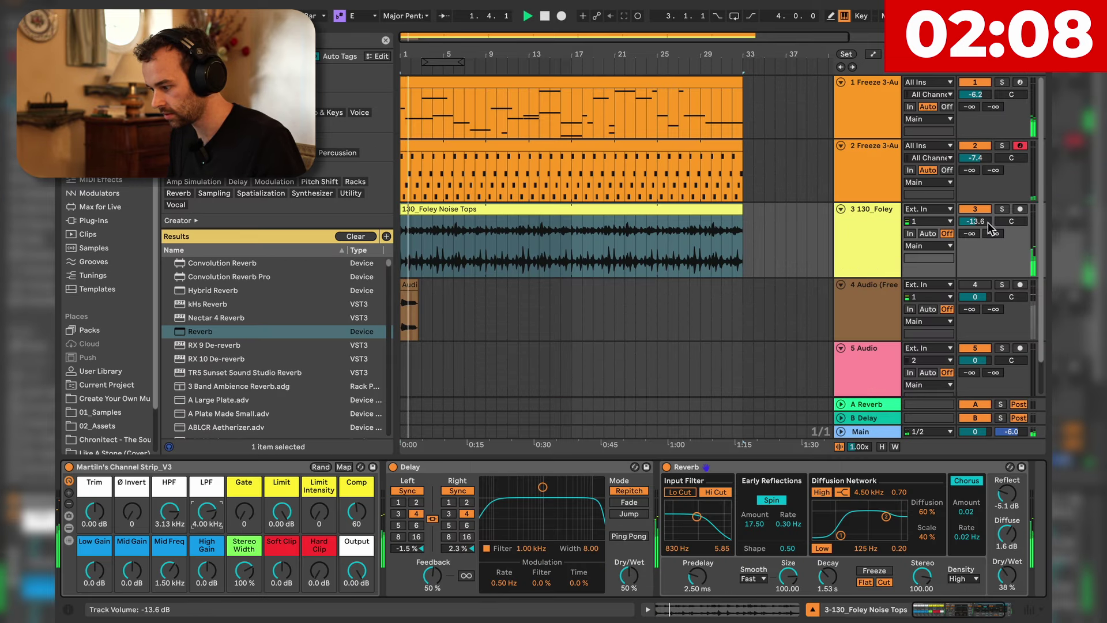
Lower the foley track to -15.8 dB and add the MTM - Simple Filter rack at the end of its chain.
{"action": "key", "text": "shift+Tab"}
{"action": "key", "text": "shift+Tab"}
{"action": "left_click", "coordinate": [871, 242]}
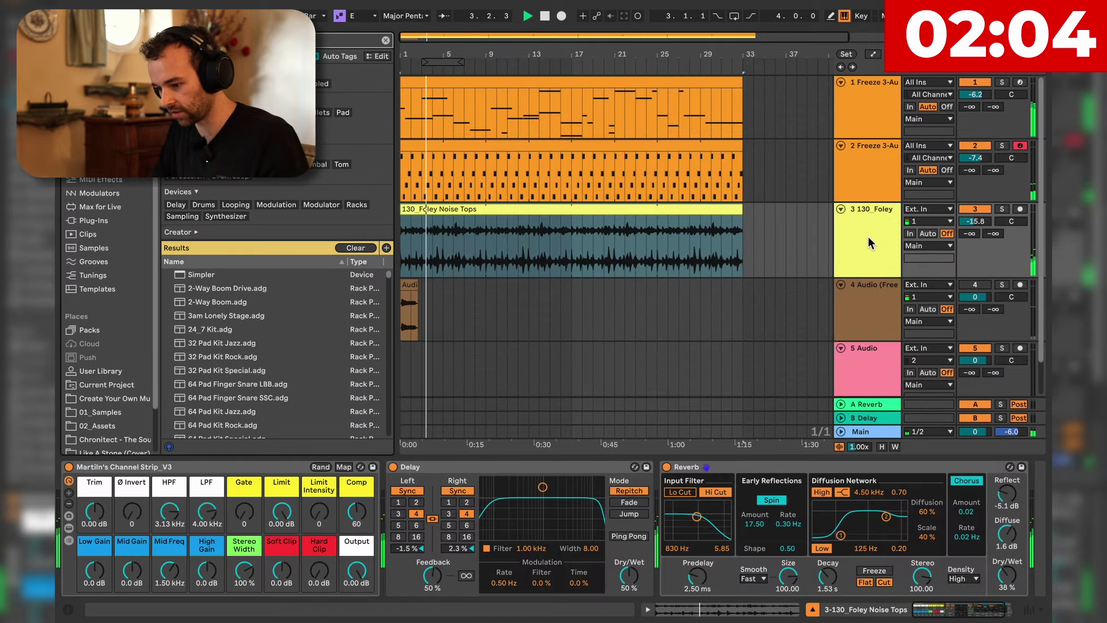
{"action": "type", "text": "filter"}
{"action": "key", "text": "Down"}
{"action": "key", "text": "Down"}
{"action": "key", "text": "Down"}
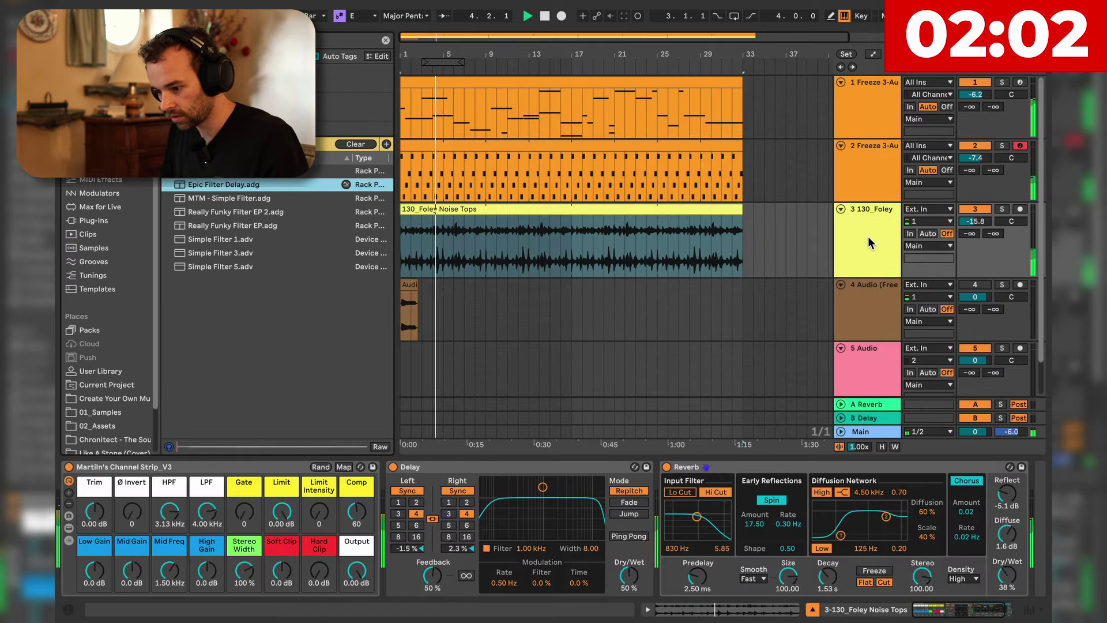
{"action": "key", "text": "Return"}
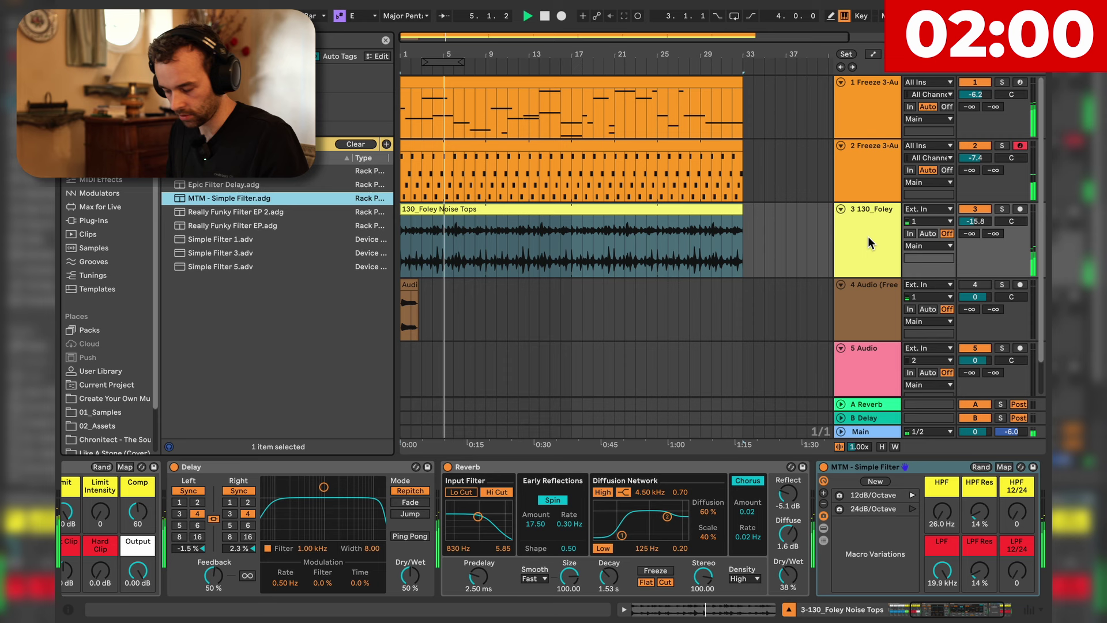
Automate the foley filter rack's LPF with a sine shape squeezed into 16 bars and duplicated to bar 33.
{"action": "right_click", "coordinate": [941, 511]}
{"action": "left_click", "coordinate": [885, 322]}
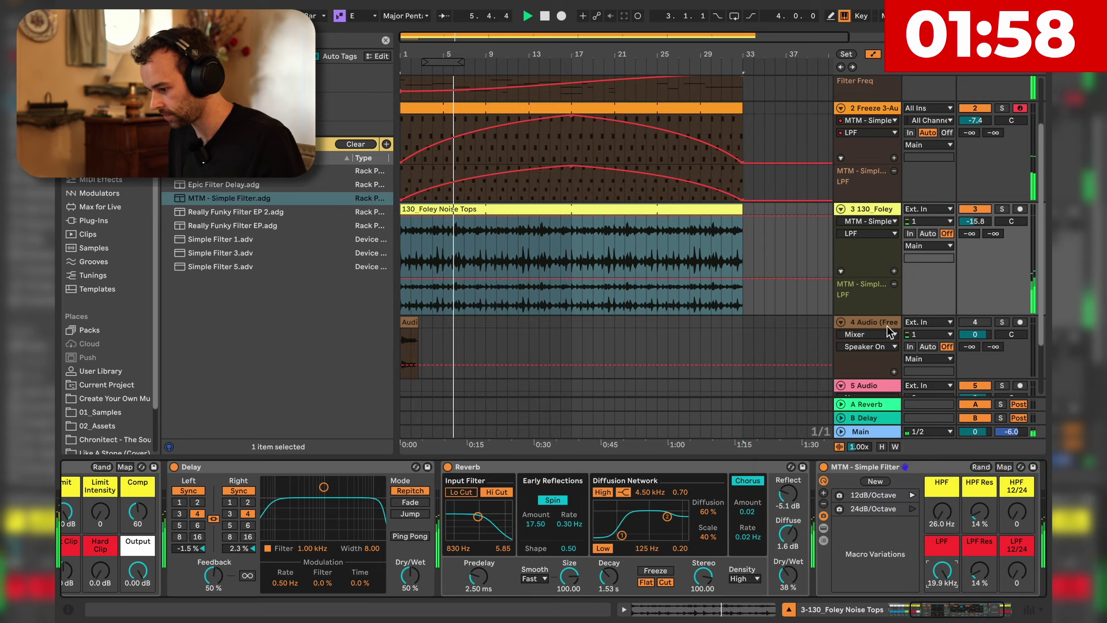
{"action": "right_click", "coordinate": [575, 282]}
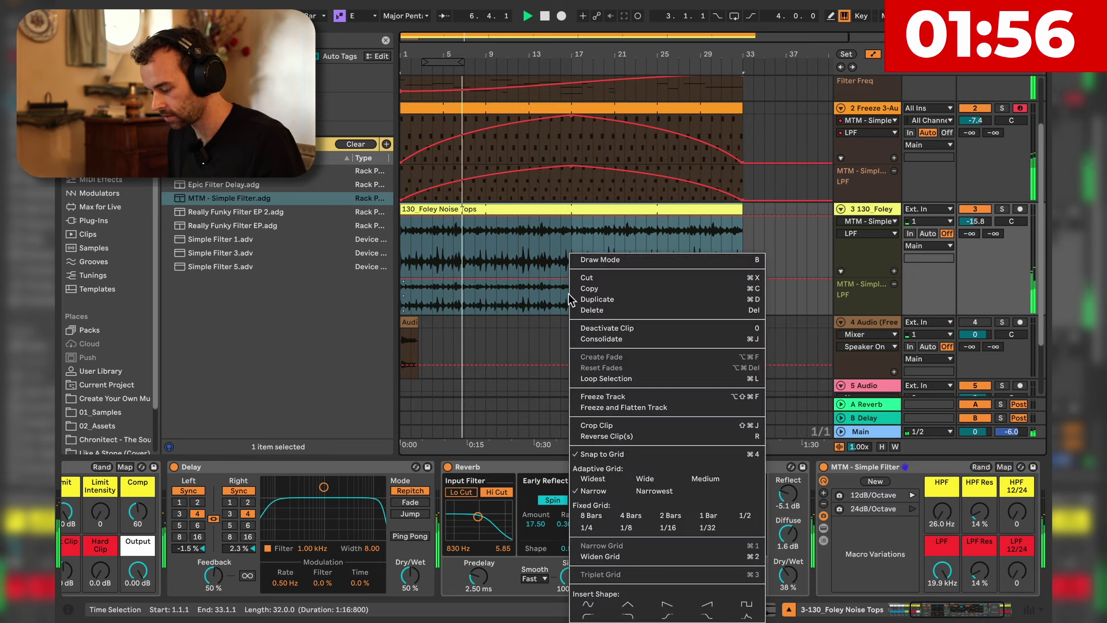
{"action": "left_click", "coordinate": [579, 608]}
{"action": "left_click_drag", "start_coordinate": [741, 295], "coordinate": [571, 296]}
{"action": "key", "text": "ctrl+d"}
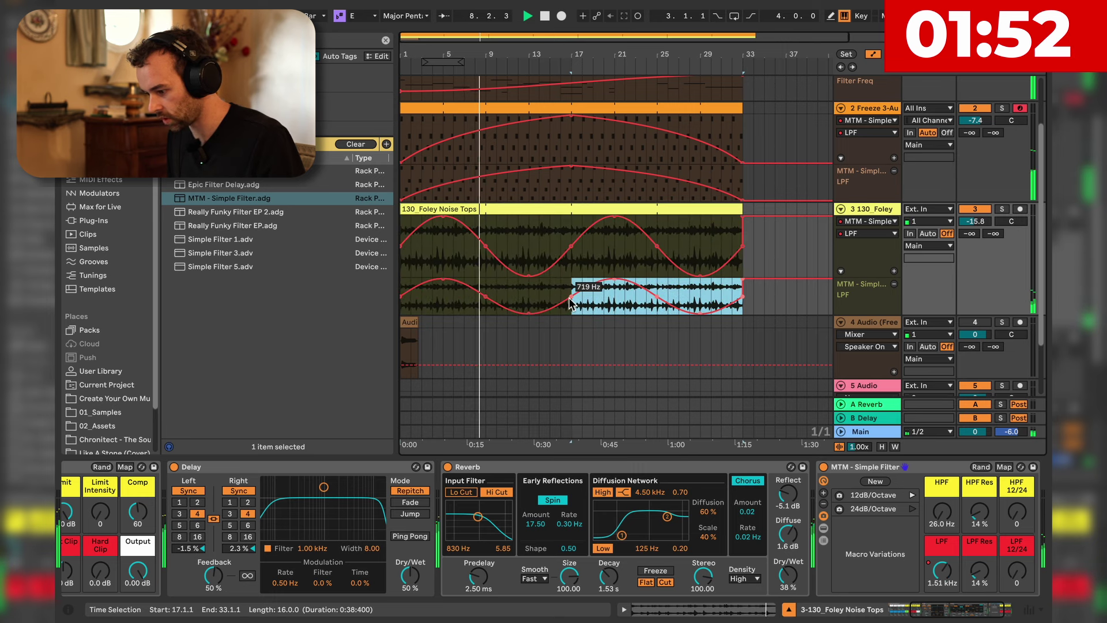
Raise the low points of the whole foley LPF automation curve and set the track volume to -10.6 dB.
{"action": "left_click", "coordinate": [402, 309], "text": "shift"}
{"action": "left_click_drag", "start_coordinate": [572, 310], "coordinate": [571, 289]}
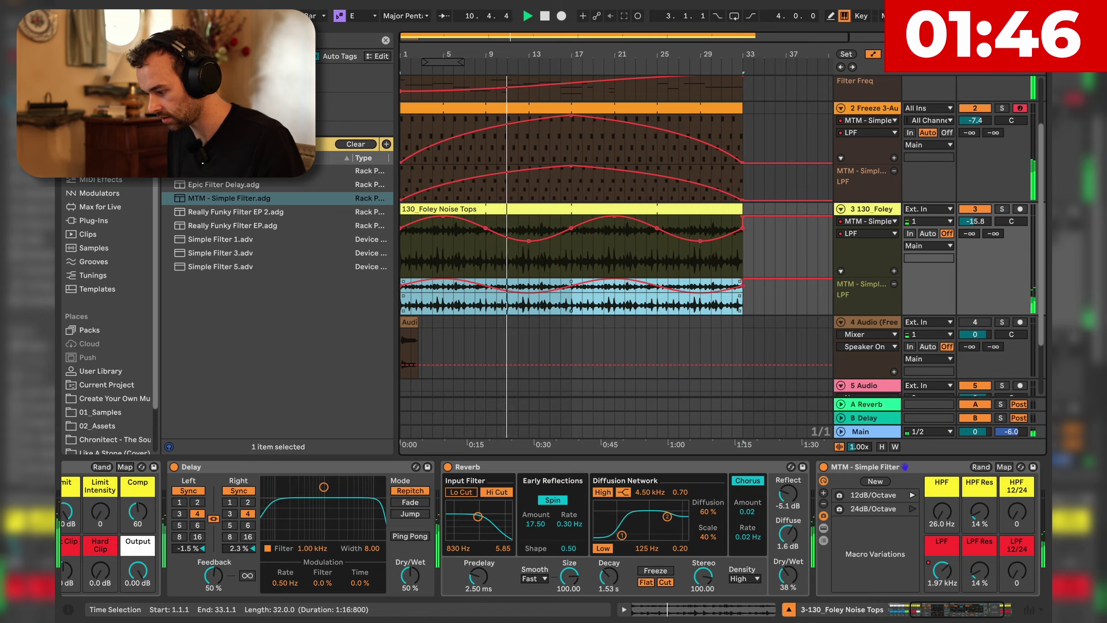
{"action": "left_click_drag", "start_coordinate": [972, 222], "coordinate": [972, 212]}
Automate the arpeggio Delay's Dry/Wet in its own lane as a steady rise from bar 1 to bar 33.
{"action": "left_click", "coordinate": [874, 109]}
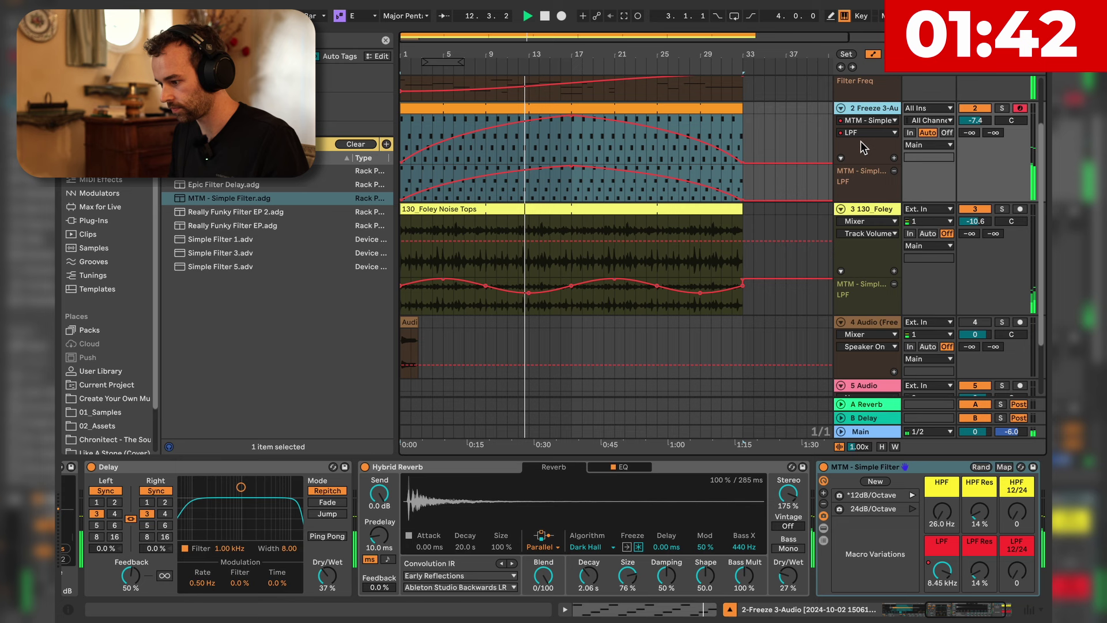
{"action": "key", "text": "a"}
{"action": "scroll", "coordinate": [210, 549], "scroll_direction": "left", "scroll_amount": 1}
{"action": "right_click", "coordinate": [164, 580]}
{"action": "left_click", "coordinate": [365, 579]}
{"action": "right_click", "coordinate": [338, 579]}
{"action": "left_click", "coordinate": [391, 472]}
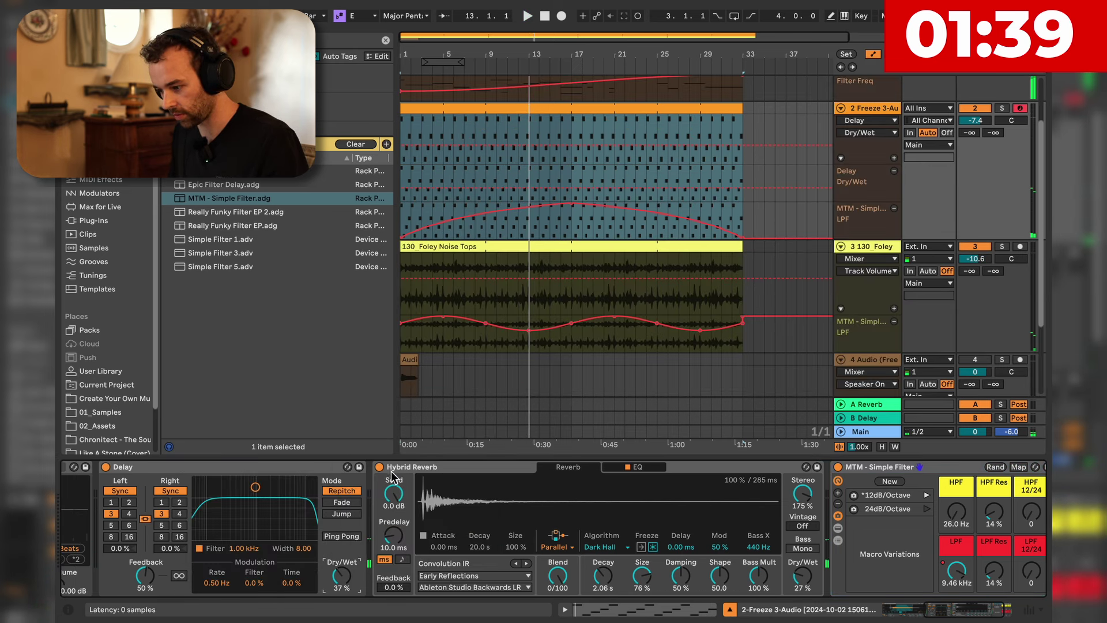
{"action": "left_click", "coordinate": [741, 187]}
{"action": "left_click", "coordinate": [575, 185]}
{"action": "left_click_drag", "start_coordinate": [742, 187], "coordinate": [742, 168]}
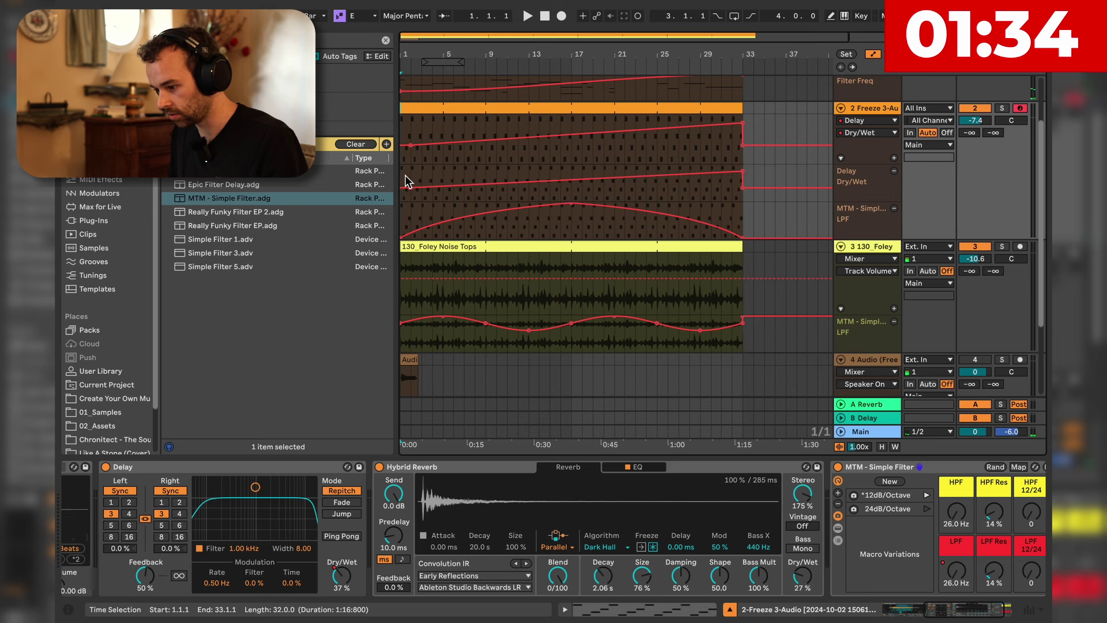
Hide the automation lanes, search the browser for crash and audition BLA_HZ_CRASH_03 R.wav.
{"action": "key", "text": "a"}
{"action": "key", "text": "super+f"}
{"action": "type", "text": "crash"}
{"action": "left_click", "coordinate": [296, 298]}
Turn monitoring off on the arpeggio track.
{"action": "left_click", "coordinate": [912, 133]}
{"action": "left_click", "coordinate": [945, 133]}
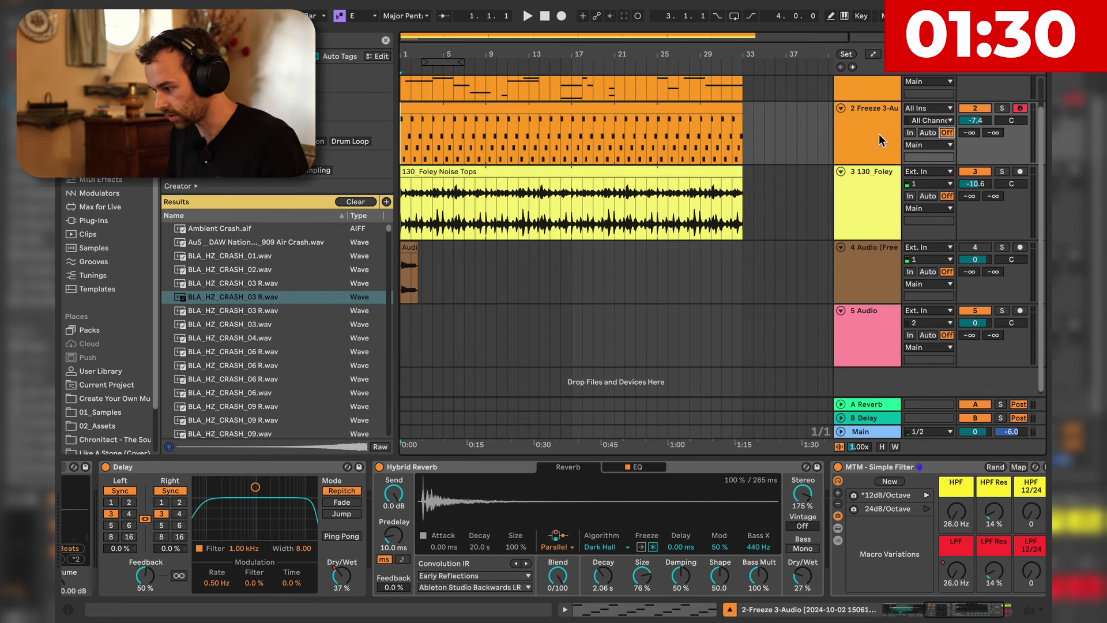
Add an audio track below the arpeggio and place BLA_HZ_CRASH_13.wav on it at bar 1.
{"action": "key", "text": "super+t"}
{"action": "scroll", "coordinate": [217, 375], "scroll_direction": "down", "scroll_amount": 5}
{"action": "left_click", "coordinate": [216, 375]}
{"action": "left_click", "coordinate": [234, 381]}
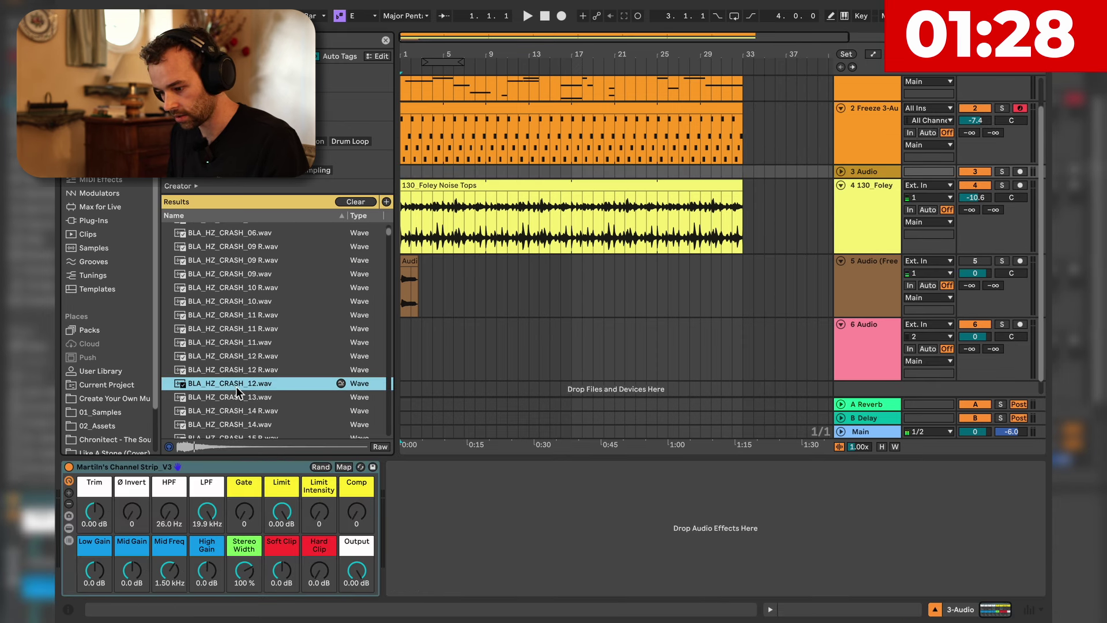
{"action": "left_click", "coordinate": [840, 171]}
{"action": "left_click_drag", "start_coordinate": [245, 393], "coordinate": [405, 184]}
{"action": "double_click", "coordinate": [404, 181]}
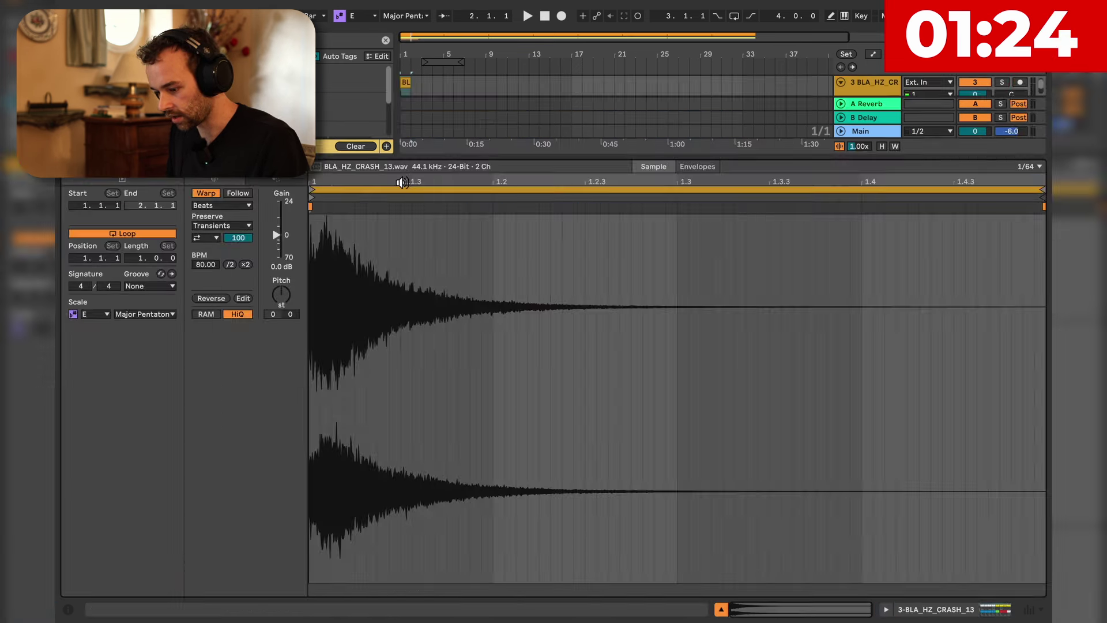
{"action": "key", "text": "shift+Tab"}
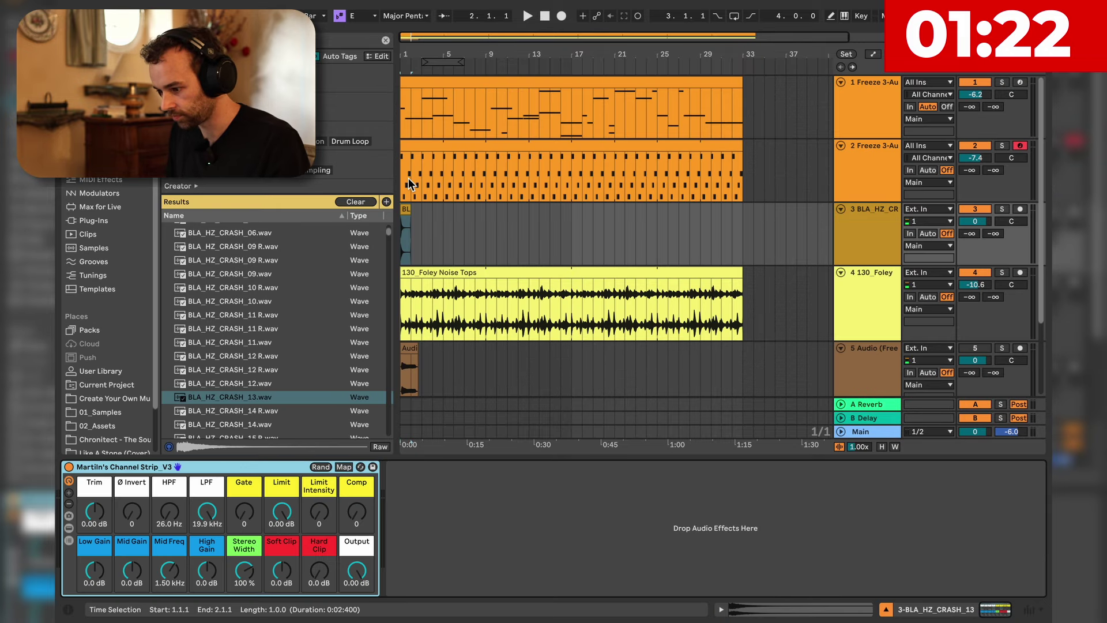
Try reversing the crash clip at bar 1.
{"action": "left_click", "coordinate": [407, 211]}
{"action": "key", "text": "r"}
{"action": "key", "text": "plus"}
{"action": "key", "text": "plus"}
{"action": "key", "text": "plus"}
{"action": "key", "text": "plus"}
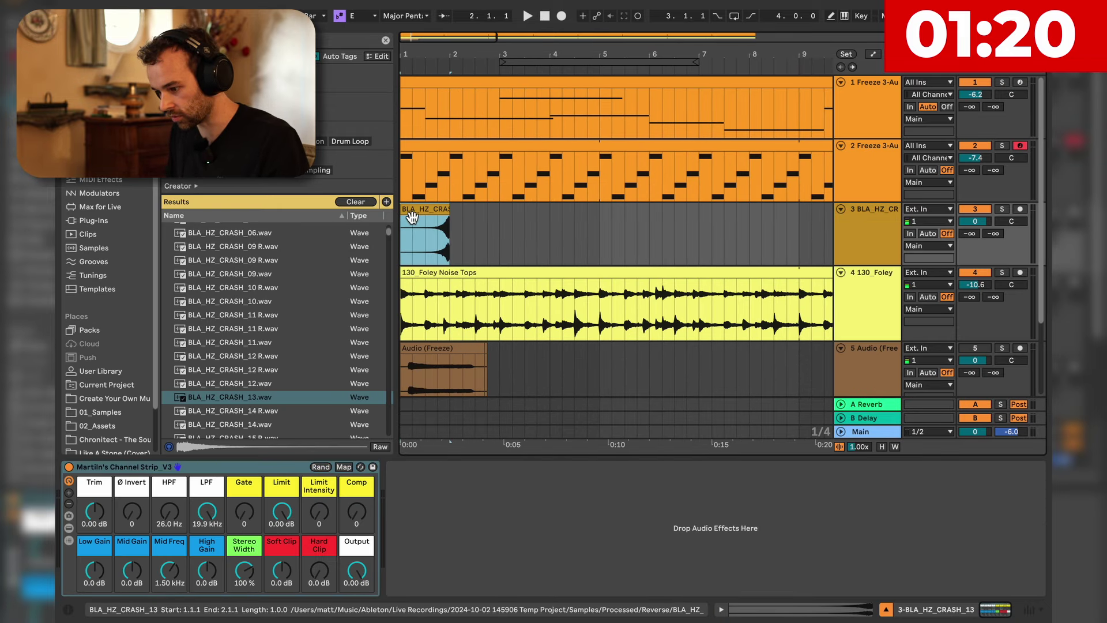
Turn off warping on the crash clip and lower its pitch so it plays longer.
{"action": "double_click", "coordinate": [422, 219]}
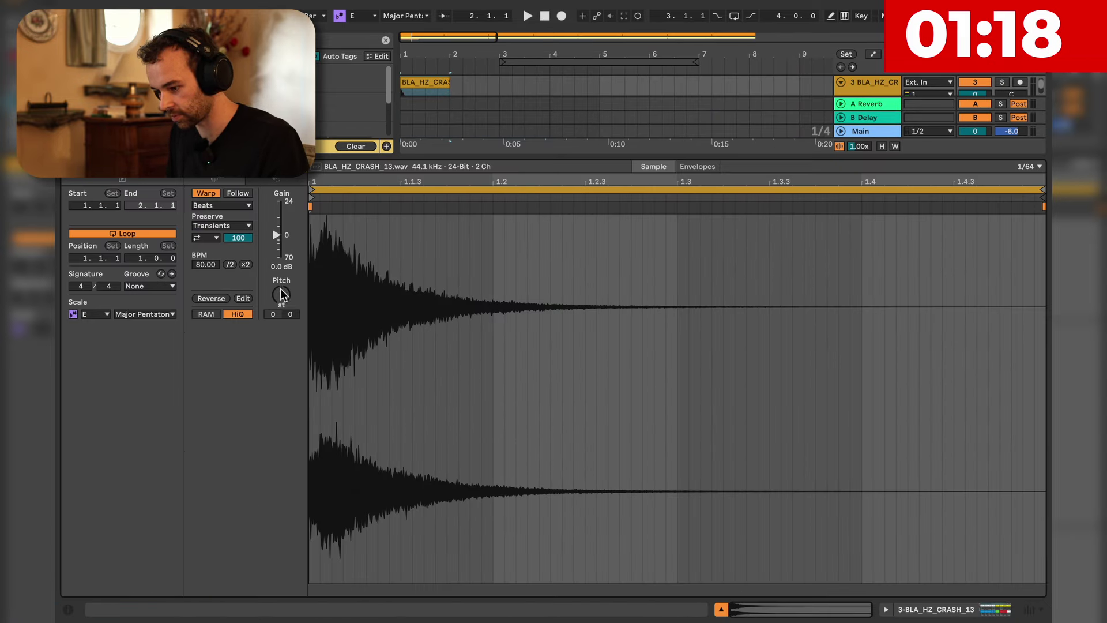
{"action": "key", "text": "shift+Tab"}
Set the crash track's LPF to 1.81 kHz, Comp to 46 and track volume to -16.4 dB.
{"action": "left_click_drag", "start_coordinate": [975, 221], "coordinate": [974, 226]}
{"action": "left_click_drag", "start_coordinate": [206, 511], "coordinate": [206, 536]}
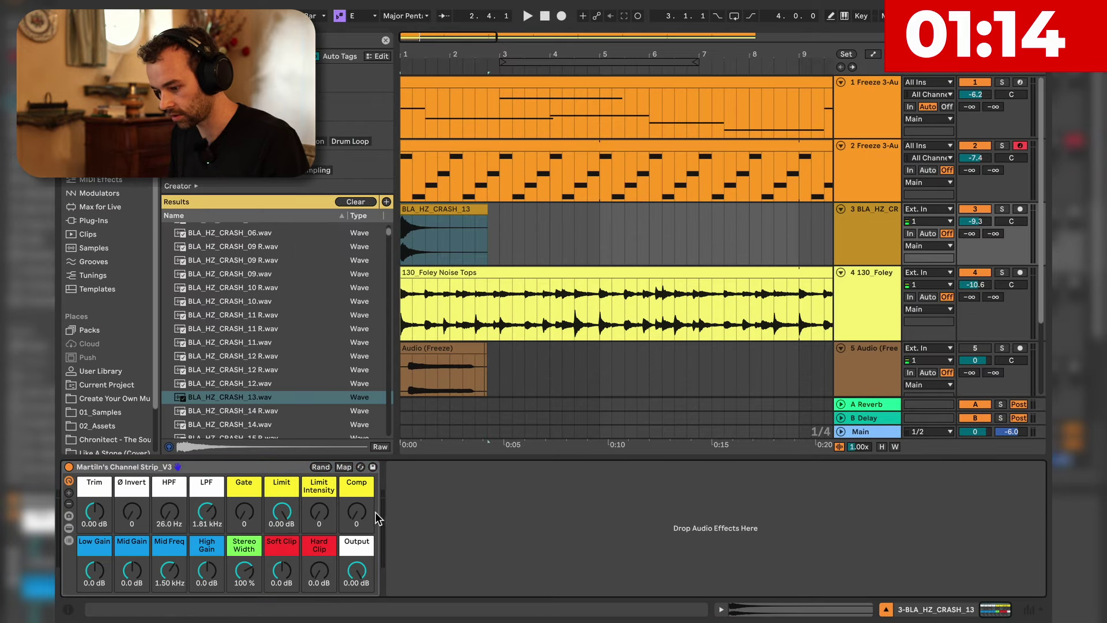
{"action": "left_click_drag", "start_coordinate": [357, 511], "coordinate": [356, 501]}
{"action": "key", "text": "space"}
{"action": "left_click_drag", "start_coordinate": [974, 220], "coordinate": [976, 229]}
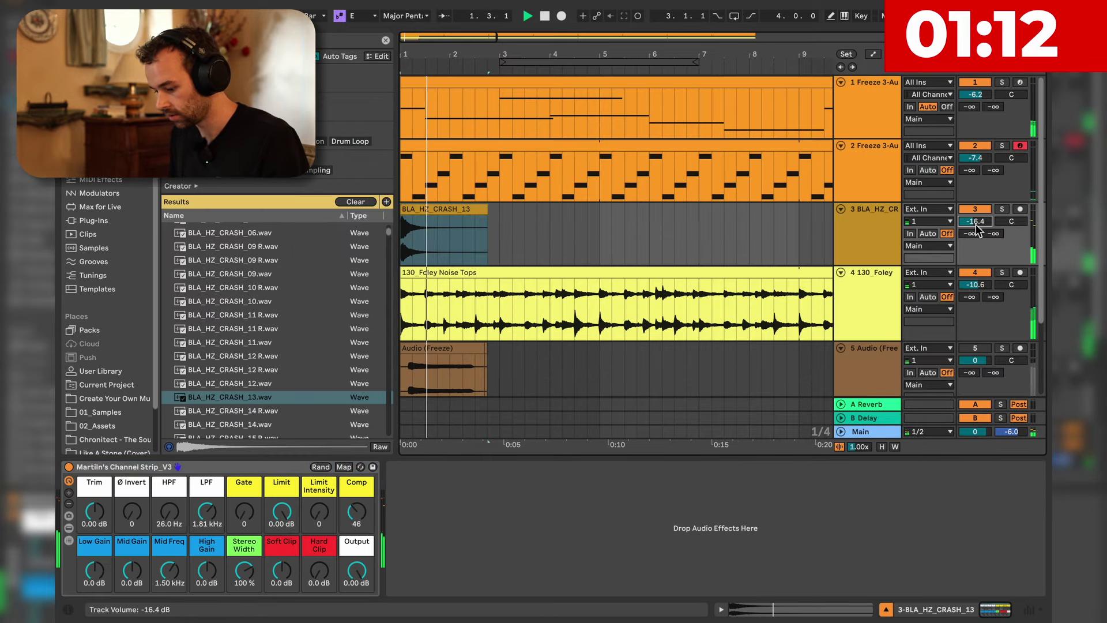
Search the browser for reverb and add Reverb to the crash track with 6.05 s Decay and 72 % Dry/Wet.
{"action": "key", "text": "ctrl+f"}
{"action": "type", "text": "reverb"}
{"action": "key", "text": "Down"}
{"action": "key", "text": "Down"}
{"action": "key", "text": "Down"}
{"action": "key", "text": "Down"}
{"action": "key", "text": "Down"}
{"action": "key", "text": "Down"}
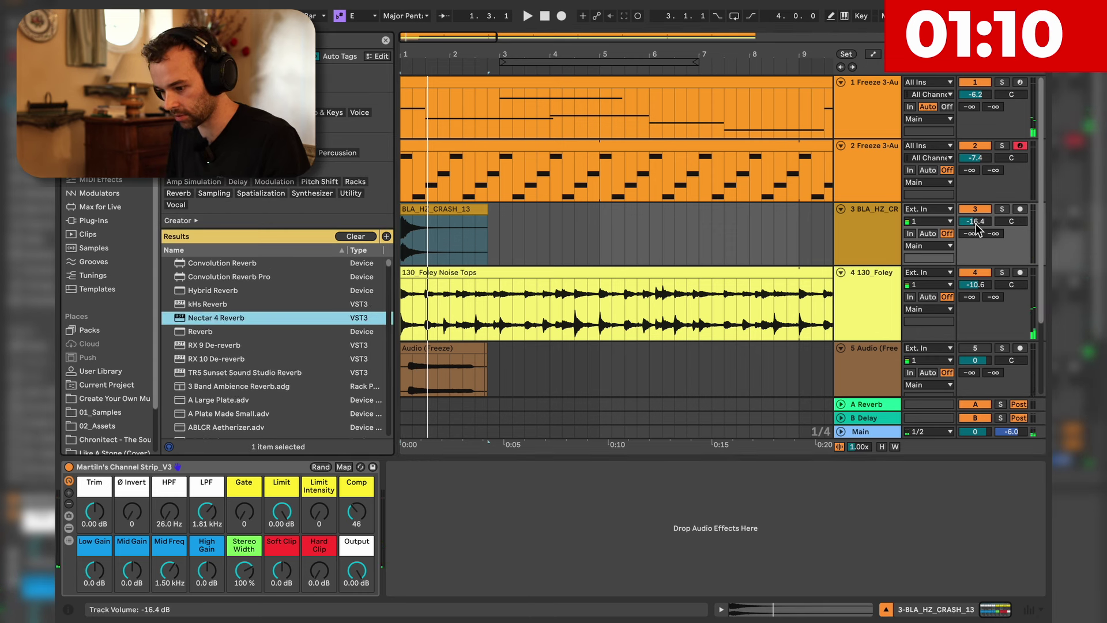
{"action": "key", "text": "Return"}
{"action": "left_click_drag", "start_coordinate": [554, 589], "coordinate": [555, 554]}
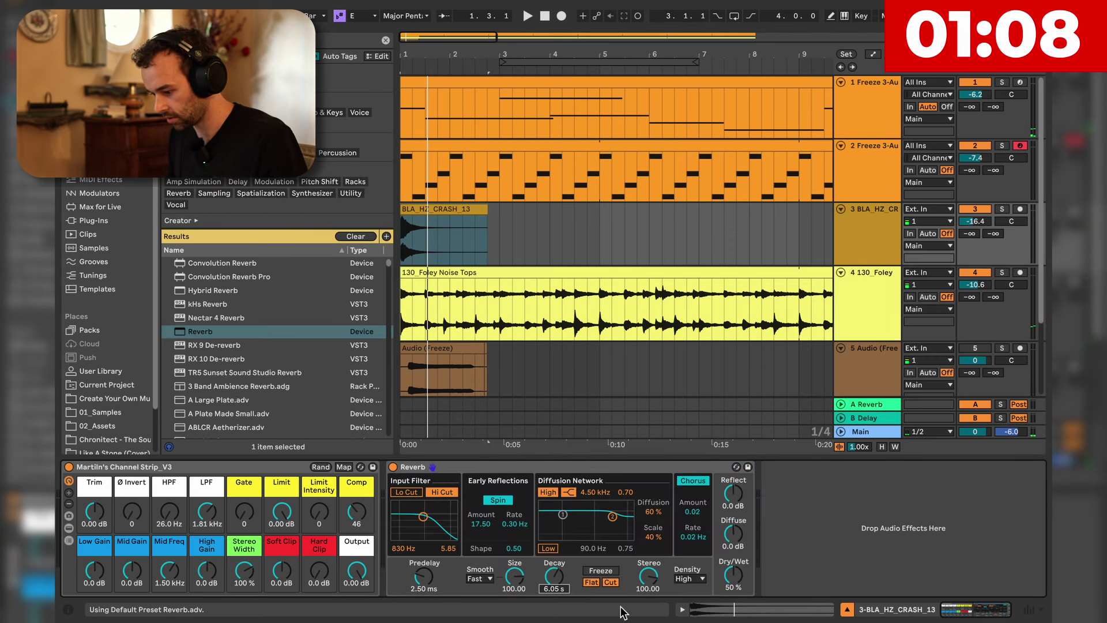
{"action": "left_click_drag", "start_coordinate": [734, 575], "coordinate": [733, 556]}
Play the crash with its reverb and lower the track volume to -18.0 dB.
{"action": "key", "text": "space"}
{"action": "left_click_drag", "start_coordinate": [975, 222], "coordinate": [974, 229]}
{"action": "key", "text": "space"}
Insert a Delay before the crash track's Reverb, with 53 % Dry/Wet and 40 % Feedback, and play the result.
{"action": "key", "text": "ctrl+f"}
{"action": "type", "text": "delay"}
{"action": "left_click_drag", "start_coordinate": [217, 302], "coordinate": [499, 479]}
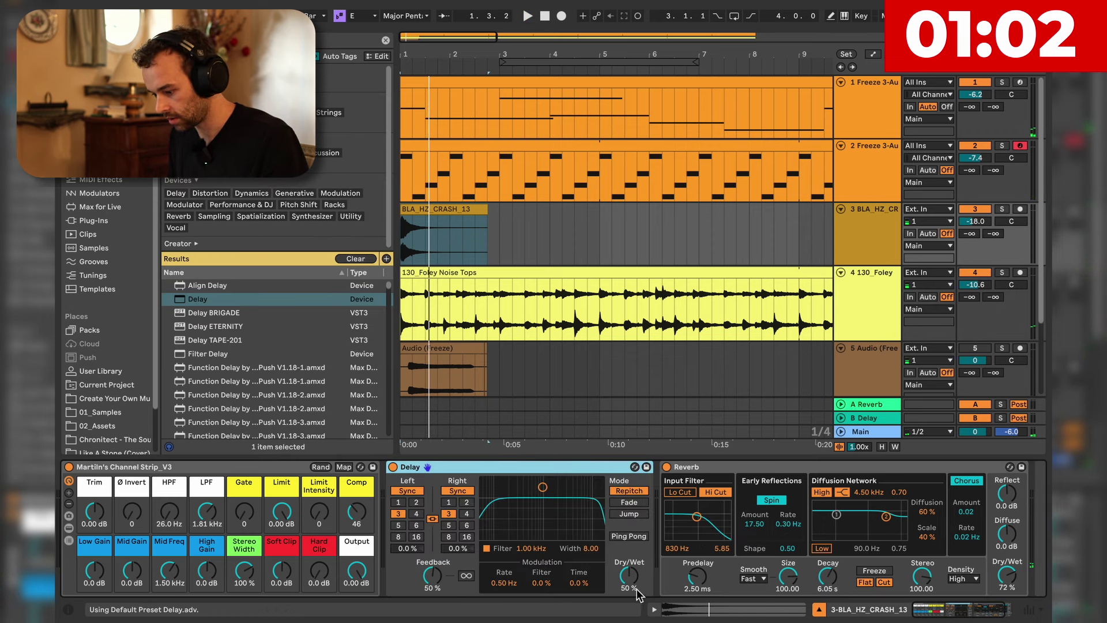
{"action": "left_click_drag", "start_coordinate": [633, 583], "coordinate": [633, 580]}
{"action": "left_click_drag", "start_coordinate": [435, 586], "coordinate": [434, 596]}
{"action": "key", "text": "space"}
Duplicate the crash track and move the duplicate's clip to bar 7.
{"action": "scroll", "coordinate": [638, 260], "scroll_direction": "right", "scroll_amount": 3}
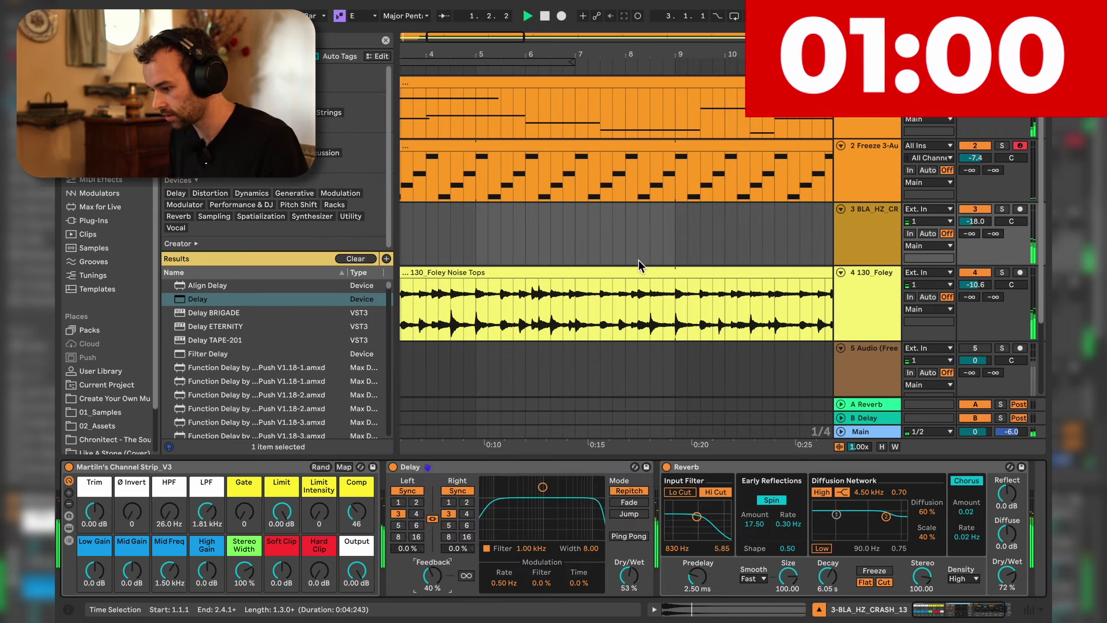
{"action": "key", "text": "minus"}
{"action": "left_click", "coordinate": [847, 237]}
{"action": "key", "text": "ctrl+d"}
{"action": "key", "text": "space"}
{"action": "left_click_drag", "start_coordinate": [427, 273], "coordinate": [516, 278]}
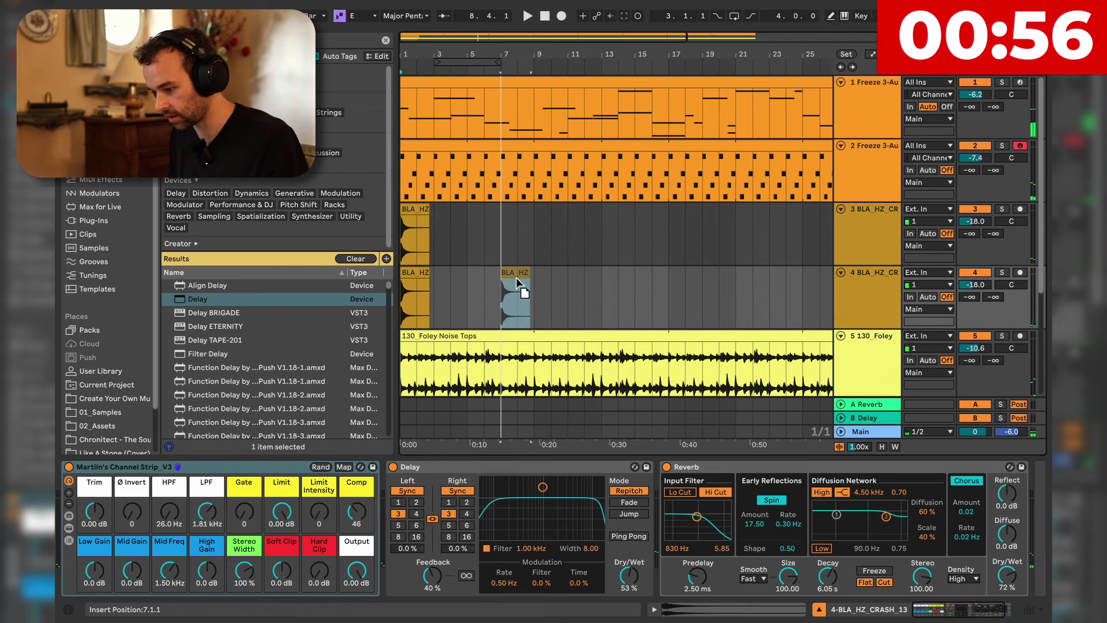
Reverse and lengthen the duplicated crash, trim it to run from bar 6 to bar 9, and set its track's Comp to 58.
{"action": "key", "text": "plus"}
{"action": "key", "text": "plus"}
{"action": "key", "text": "plus"}
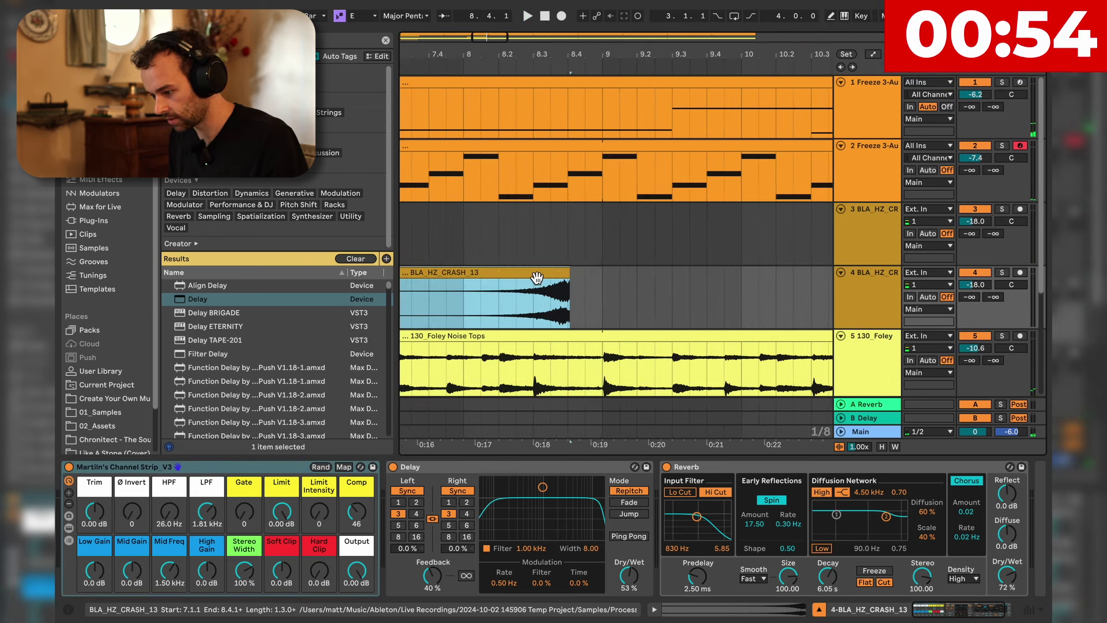
{"action": "double_click", "coordinate": [543, 276]}
{"action": "left_click", "coordinate": [231, 205]}
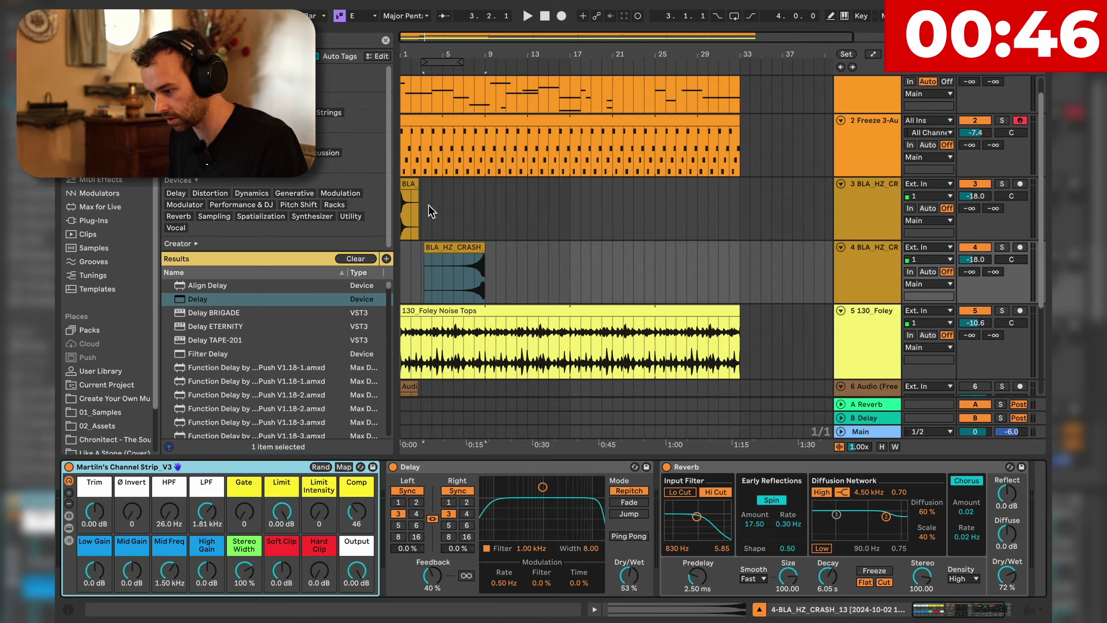
{"action": "left_click_drag", "start_coordinate": [423, 248], "coordinate": [453, 254]}
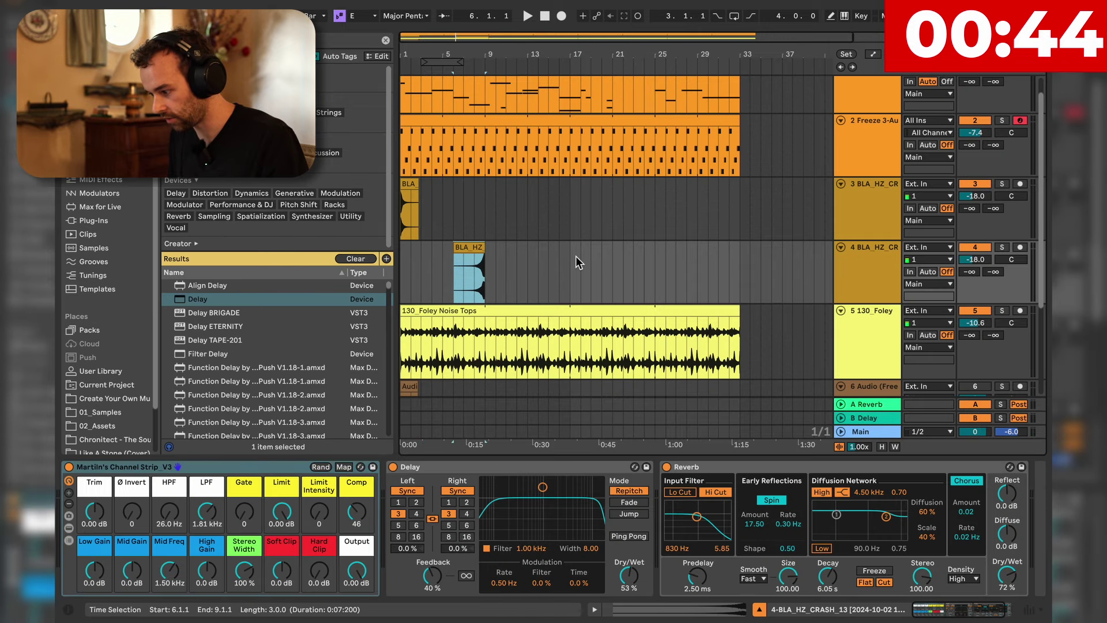
{"action": "left_click_drag", "start_coordinate": [356, 511], "coordinate": [356, 504]}
Duplicate the first 16 bars of both crash tracks so the pattern repeats from bar 17.
{"action": "left_click_drag", "start_coordinate": [739, 274], "coordinate": [718, 274]}
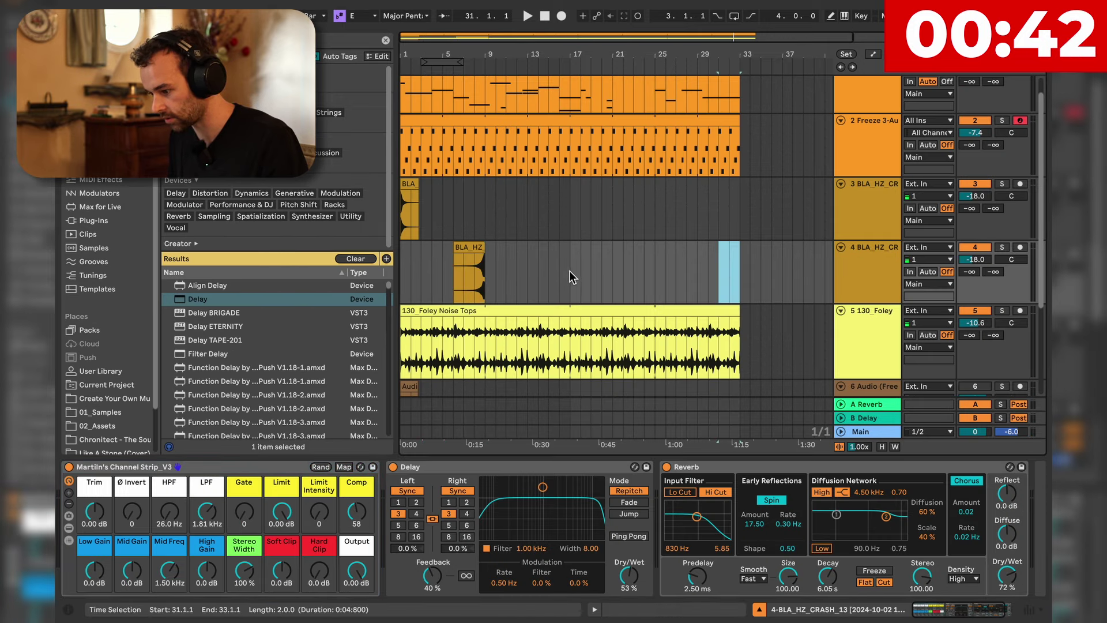
{"action": "left_click_drag", "start_coordinate": [569, 270], "coordinate": [378, 214]}
{"action": "key", "text": "super+d"}
Play from bar 1 and set the reversed crash track's volume to -17.0 dB.
{"action": "left_click", "coordinate": [409, 183]}
{"action": "key", "text": "space"}
{"action": "left_click", "coordinate": [854, 219]}
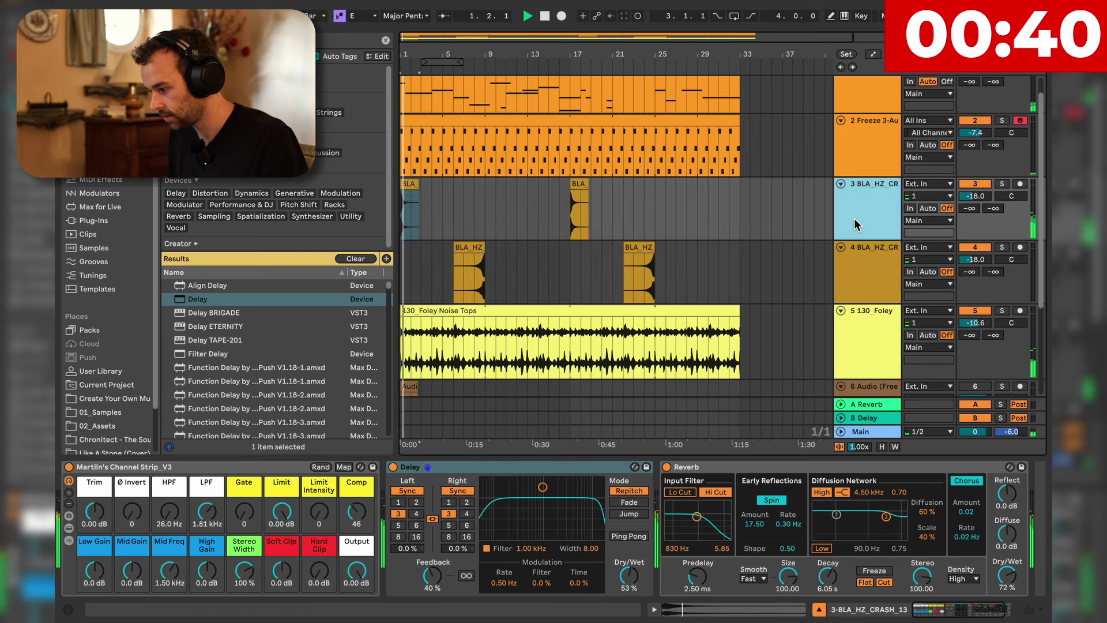
Show the foley track's automation and pull its LPF curve down to a low point at bar 9.
{"action": "left_click", "coordinate": [870, 346]}
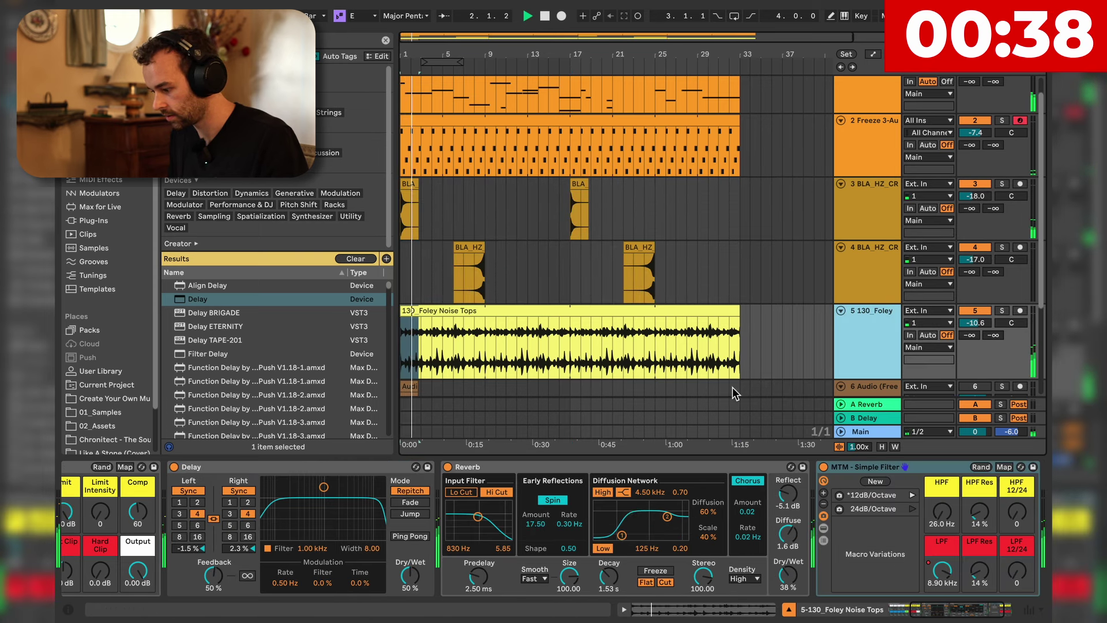
{"action": "key", "text": "a"}
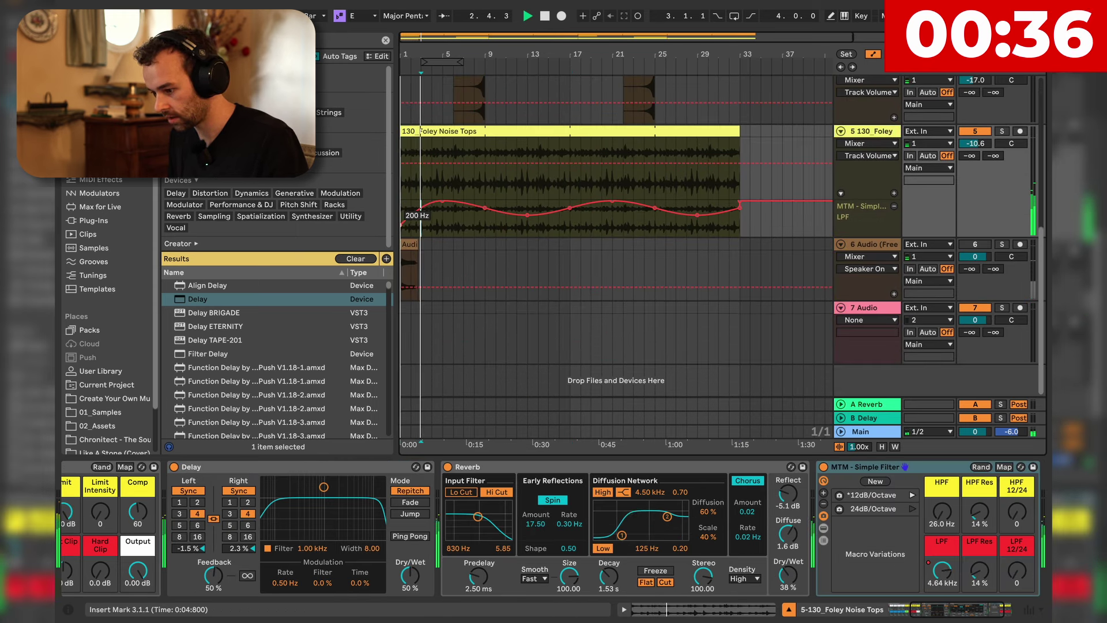
{"action": "left_click_drag", "start_coordinate": [484, 207], "coordinate": [484, 230]}
Set the Main track's Limiter to Maximize with -12 dB Threshold, auto Release, 0 % Link, M/S routing and -0.3 dB Output.
{"action": "left_click", "coordinate": [868, 431]}
{"action": "key", "text": "space"}
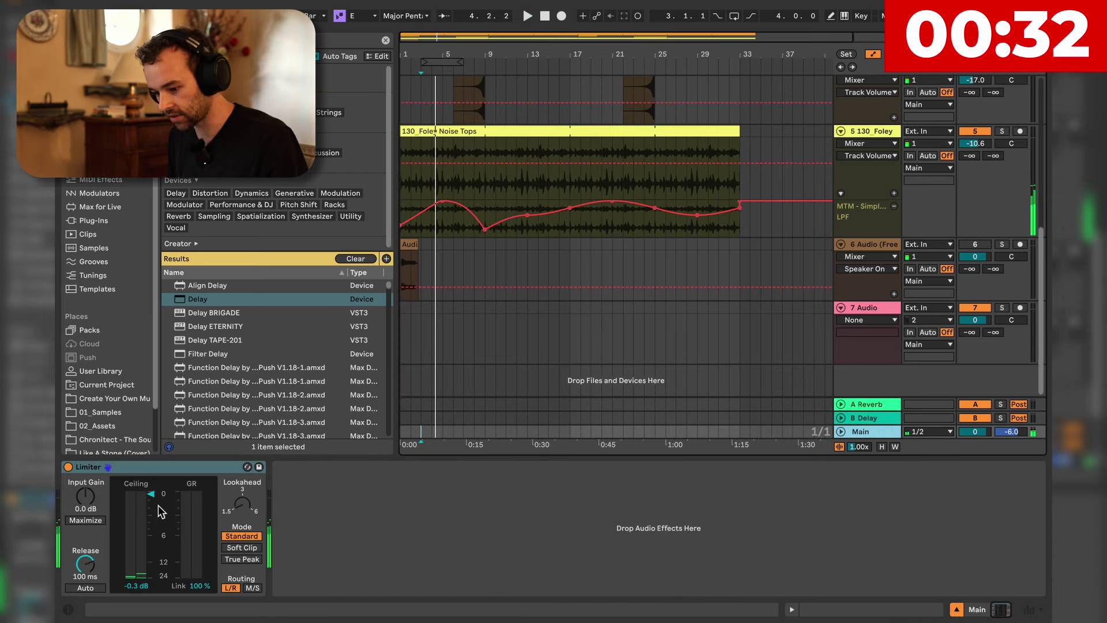
{"action": "left_click", "coordinate": [96, 520]}
{"action": "left_click_drag", "start_coordinate": [150, 534], "coordinate": [144, 568]}
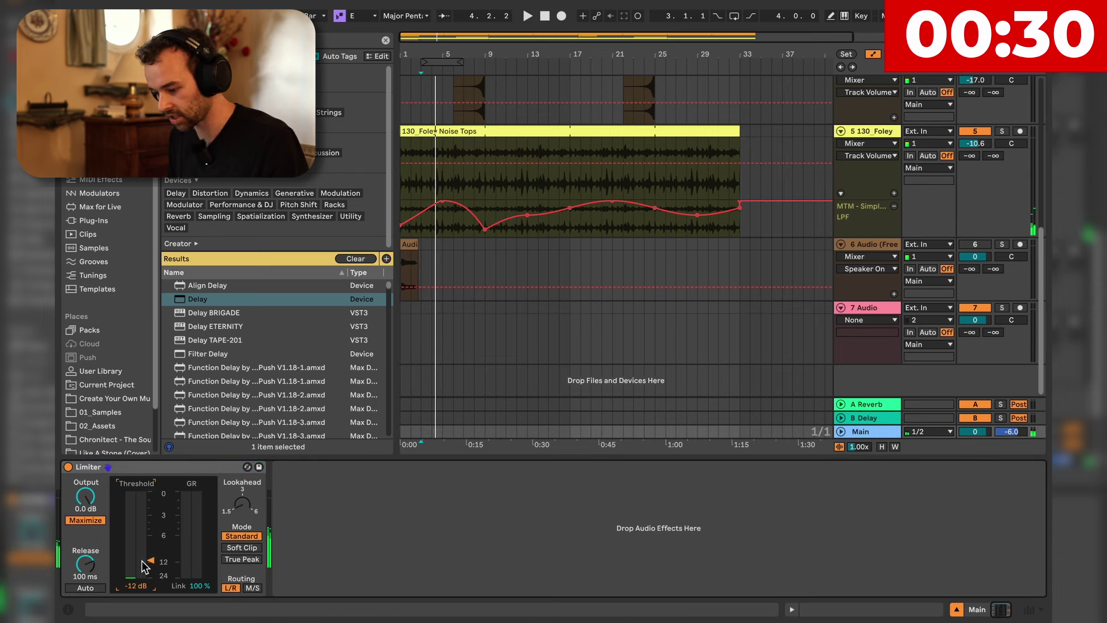
{"action": "key", "text": "XF86AudioLowerVolume"}
{"action": "left_click", "coordinate": [103, 587]}
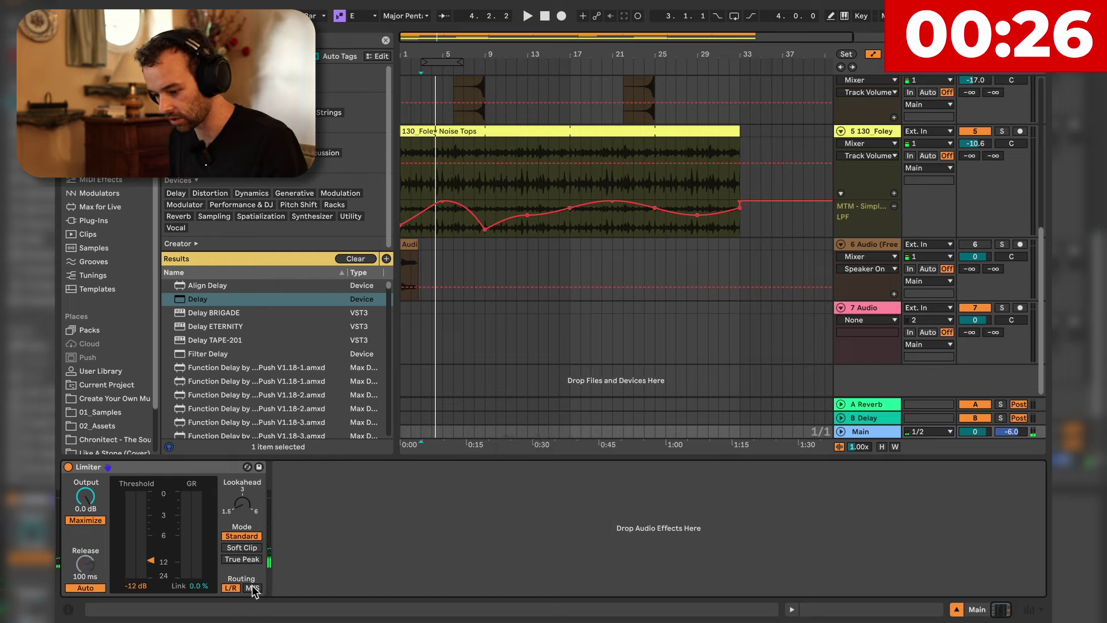
{"action": "type", "text": "-"}
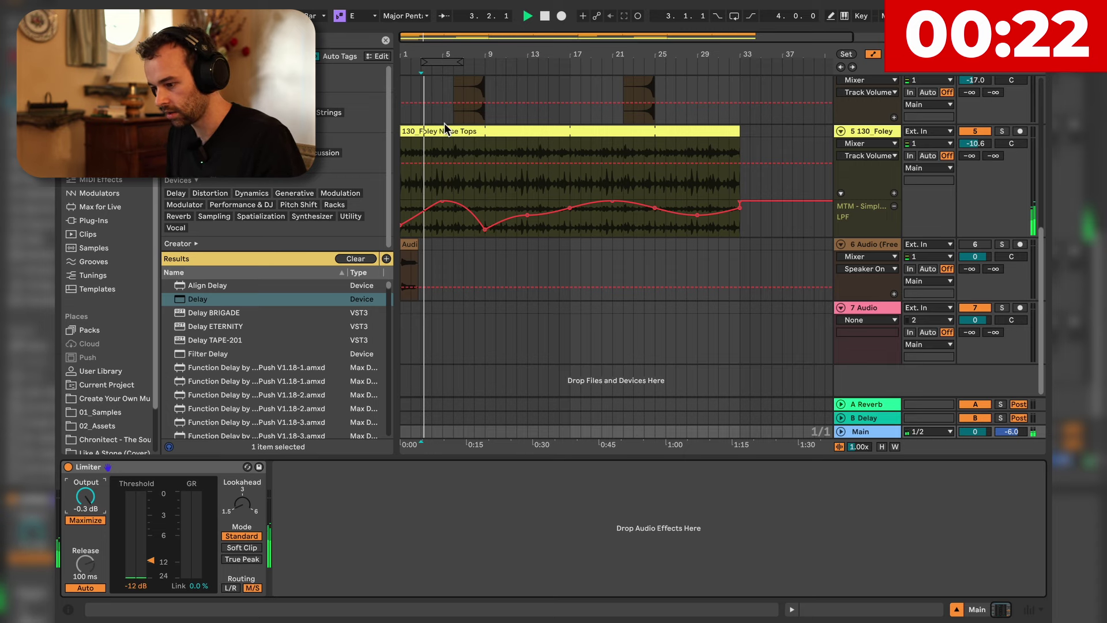
Hide the automation lanes and briefly open the foley clip's sample view.
{"action": "left_click", "coordinate": [517, 131]}
{"action": "key", "text": "a"}
{"action": "double_click", "coordinate": [518, 135]}
{"action": "key", "text": "shift+Tab"}
{"action": "scroll", "coordinate": [561, 150], "scroll_direction": "up", "scroll_amount": 5}
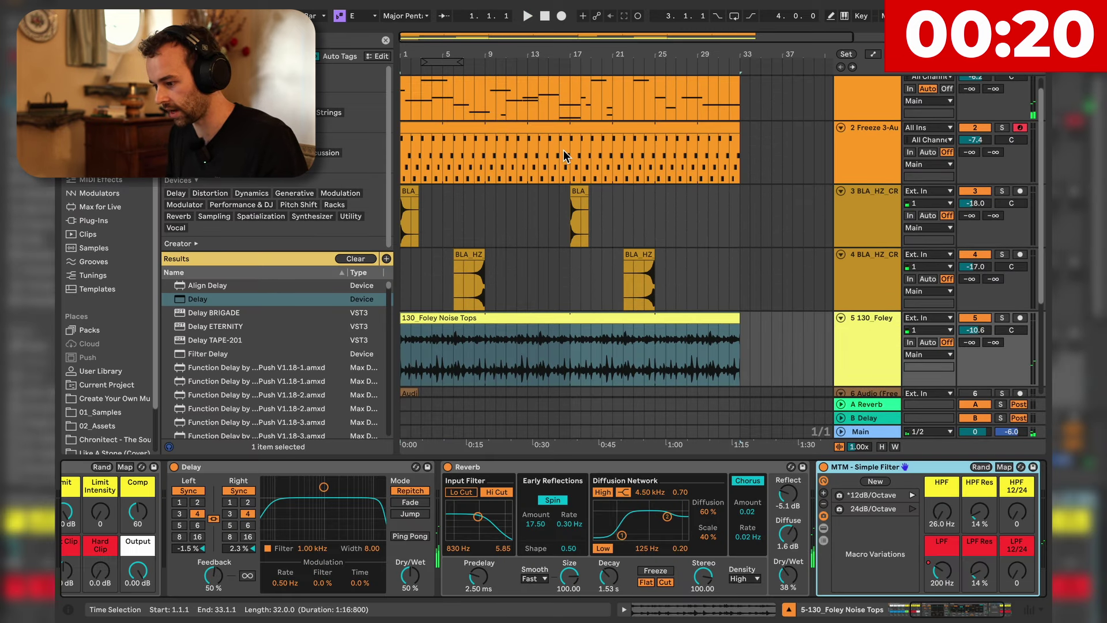
Automate the arpeggio Delay's Feedback to rise from bar 16 to about bar 32 and return to 50 % around bar 37.
{"action": "left_click", "coordinate": [561, 150]}
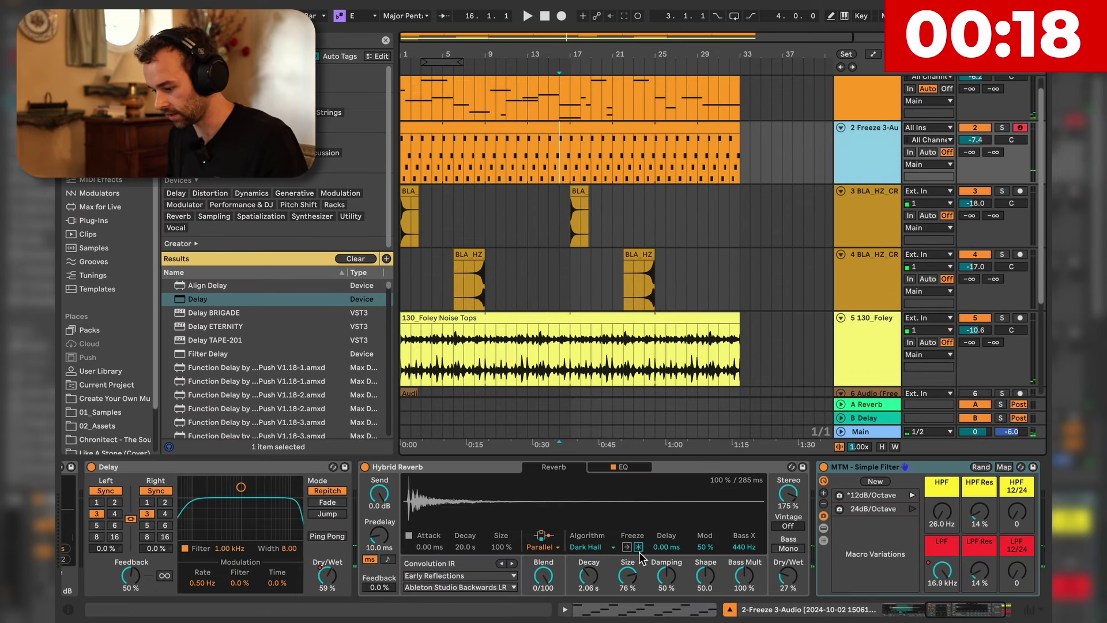
{"action": "scroll", "coordinate": [650, 576], "scroll_direction": "left", "scroll_amount": 5}
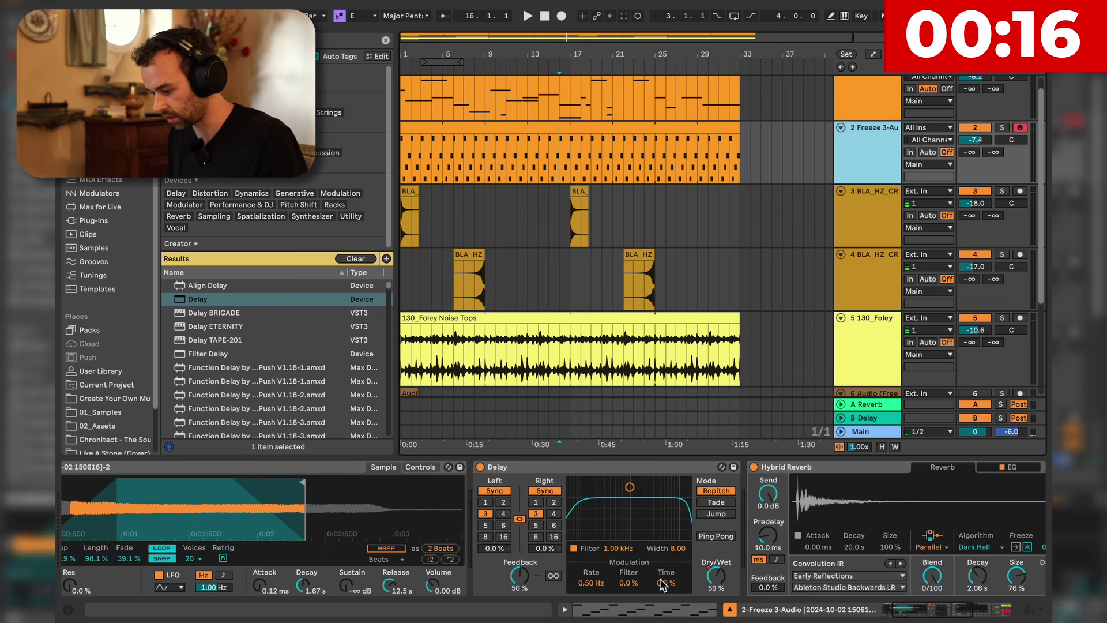
{"action": "right_click", "coordinate": [519, 575]}
{"action": "left_click", "coordinate": [621, 495]}
{"action": "left_click", "coordinate": [740, 202]}
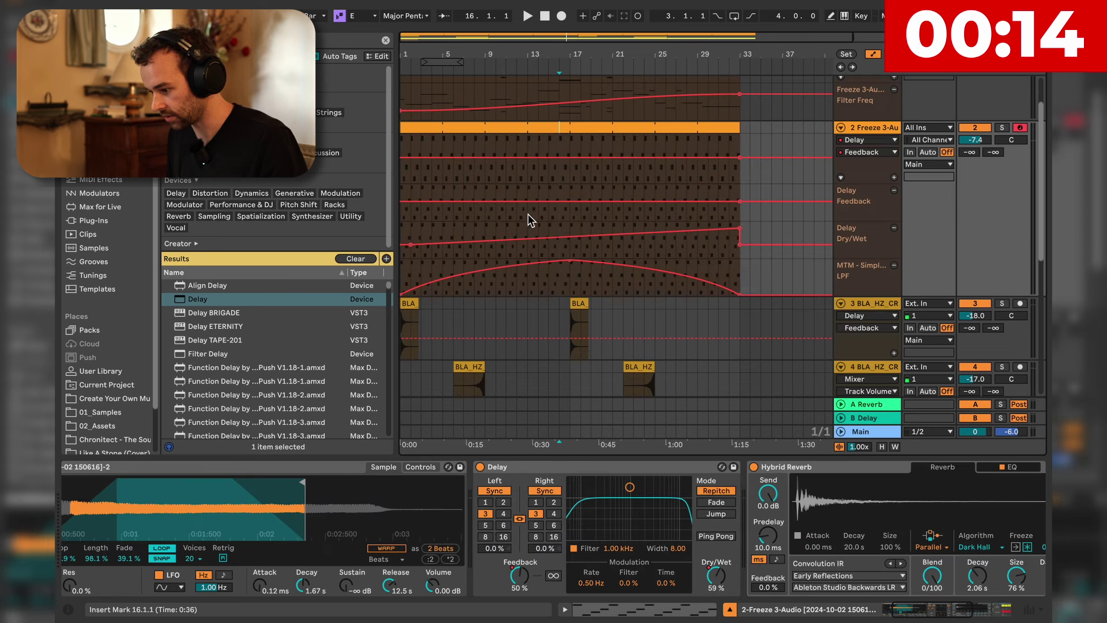
{"action": "left_click", "coordinate": [556, 201]}
{"action": "left_click_drag", "start_coordinate": [687, 201], "coordinate": [782, 204]}
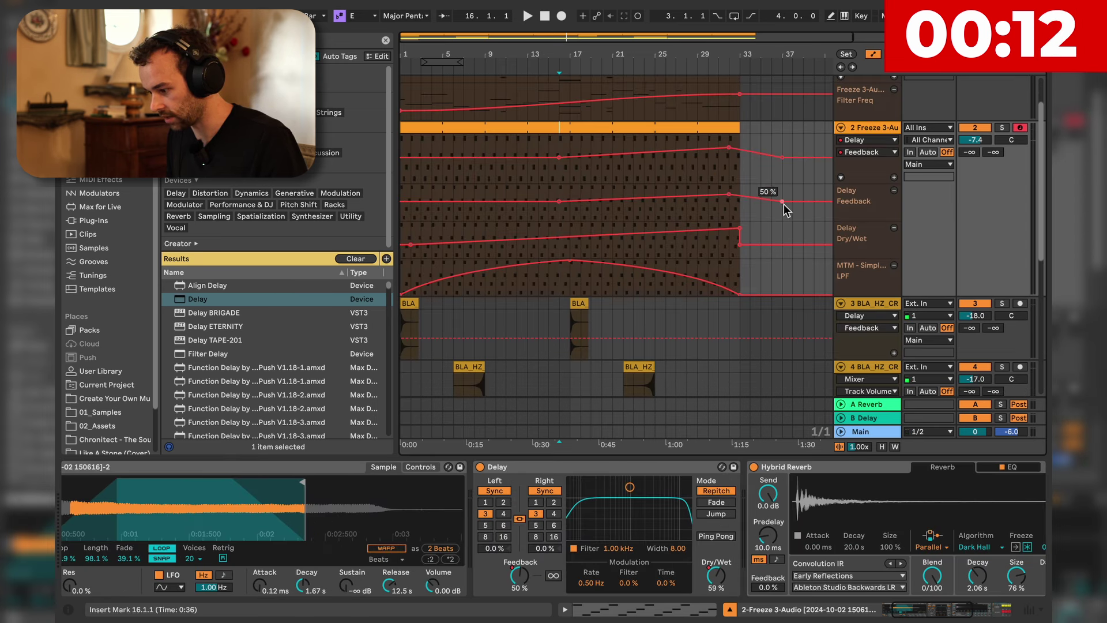
{"action": "key", "text": "a"}
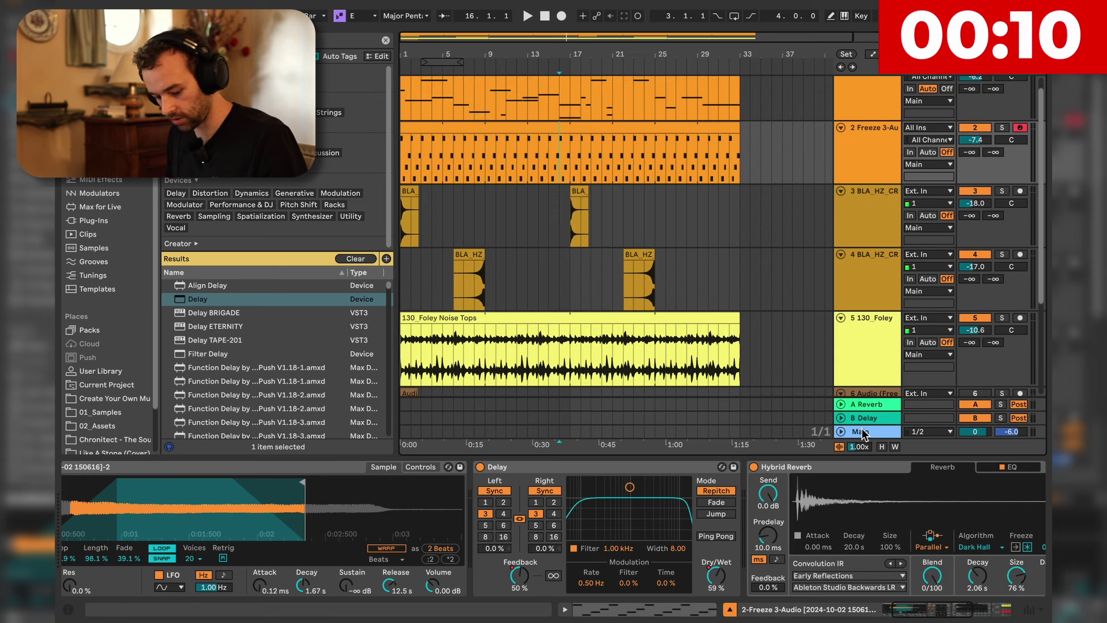
Place a copy of the unreversed crash at bar 25 and set its pitch to -13 semitones.
{"action": "left_click", "coordinate": [559, 431]}
{"action": "left_click", "coordinate": [871, 272]}
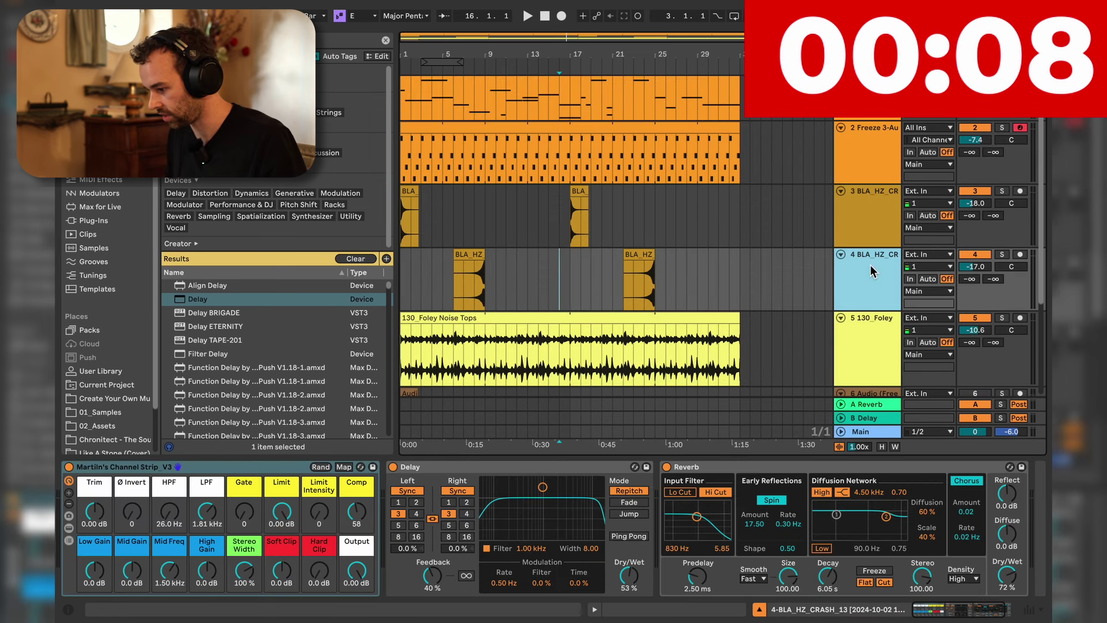
{"action": "left_click_drag", "start_coordinate": [673, 210], "coordinate": [662, 217]}
{"action": "key", "text": "shift+Tab"}
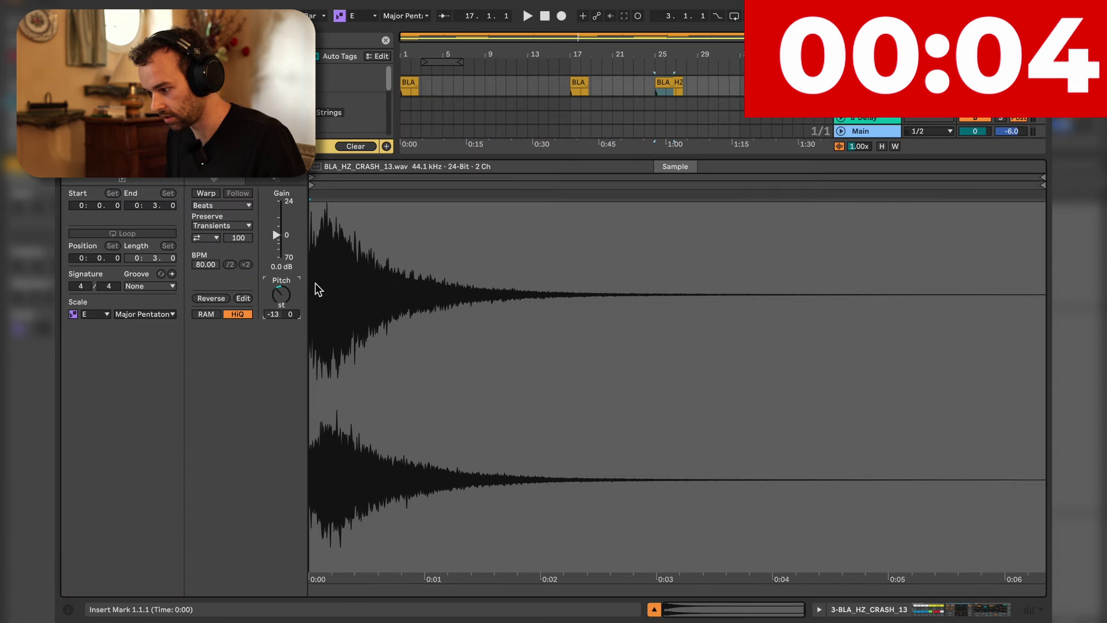
{"action": "key", "text": "shift+Tab"}
{"action": "left_click", "coordinate": [672, 208]}
{"action": "scroll", "coordinate": [734, 205], "scroll_direction": "up", "scroll_amount": 2}
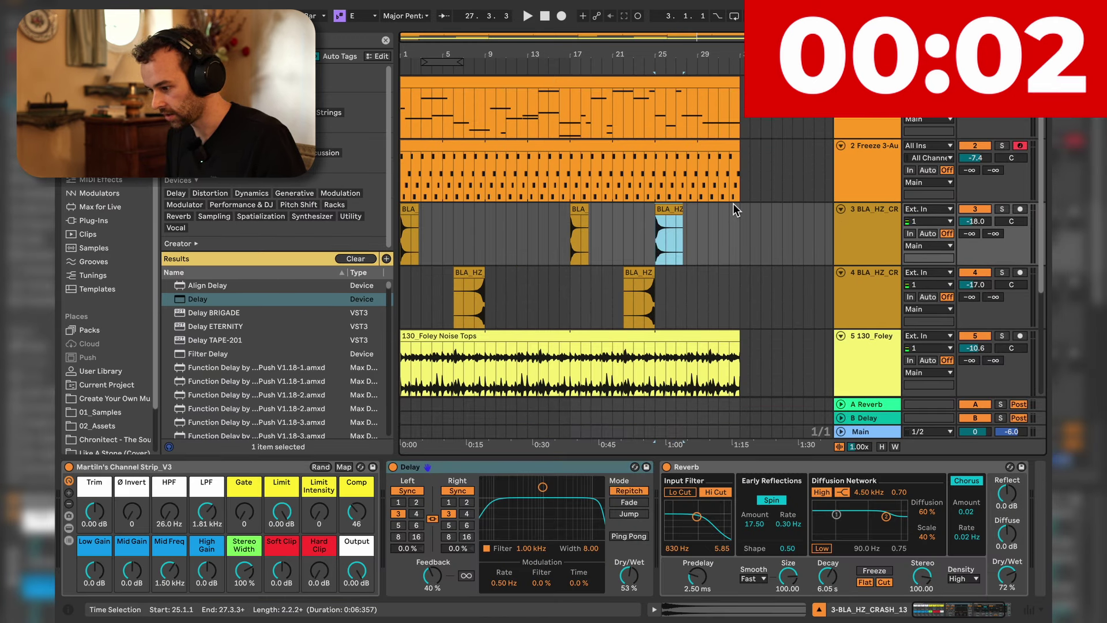
Play from bar 1 and set the first crash track's Delay to 67 % Dry/Wet and 49 % Feedback.
{"action": "left_click", "coordinate": [505, 224]}
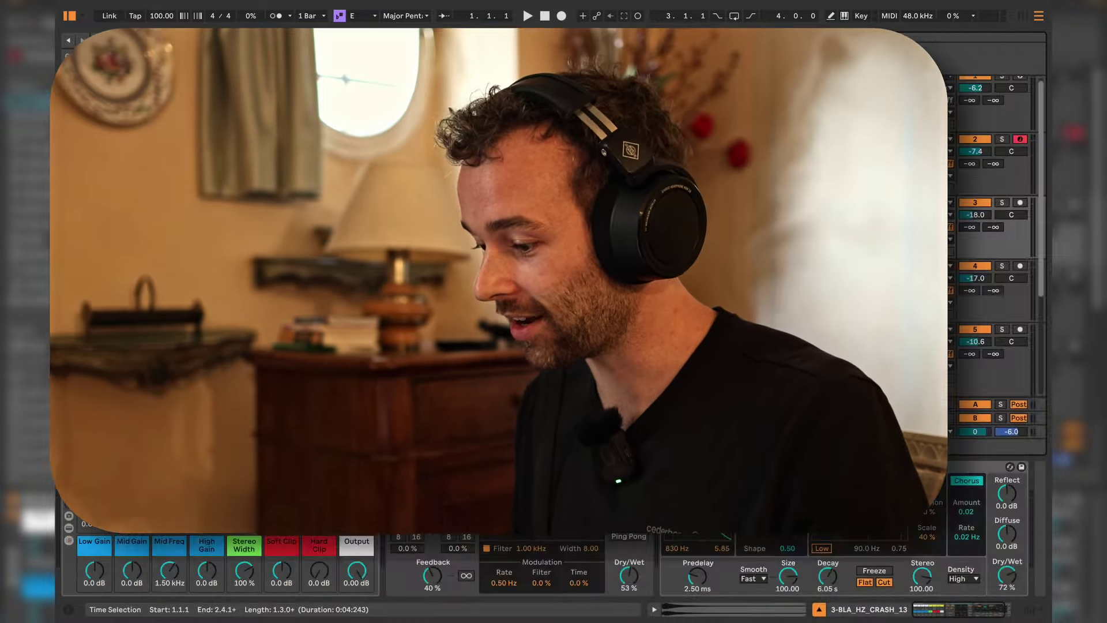
{"action": "scroll", "coordinate": [617, 236], "scroll_direction": "down", "scroll_amount": 2}
{"action": "key", "text": "space"}
{"action": "left_click_drag", "start_coordinate": [628, 575], "coordinate": [628, 564]}
{"action": "left_click_drag", "start_coordinate": [433, 575], "coordinate": [432, 570]}
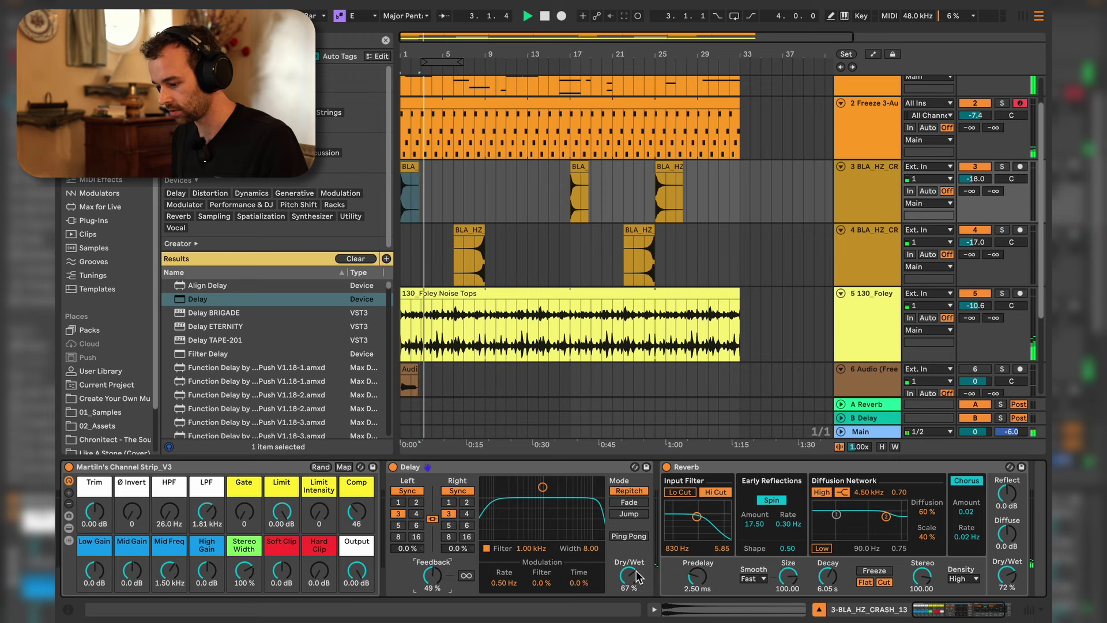
Lower the foley track's volume to -17.9 dB.
{"action": "left_click", "coordinate": [868, 345]}
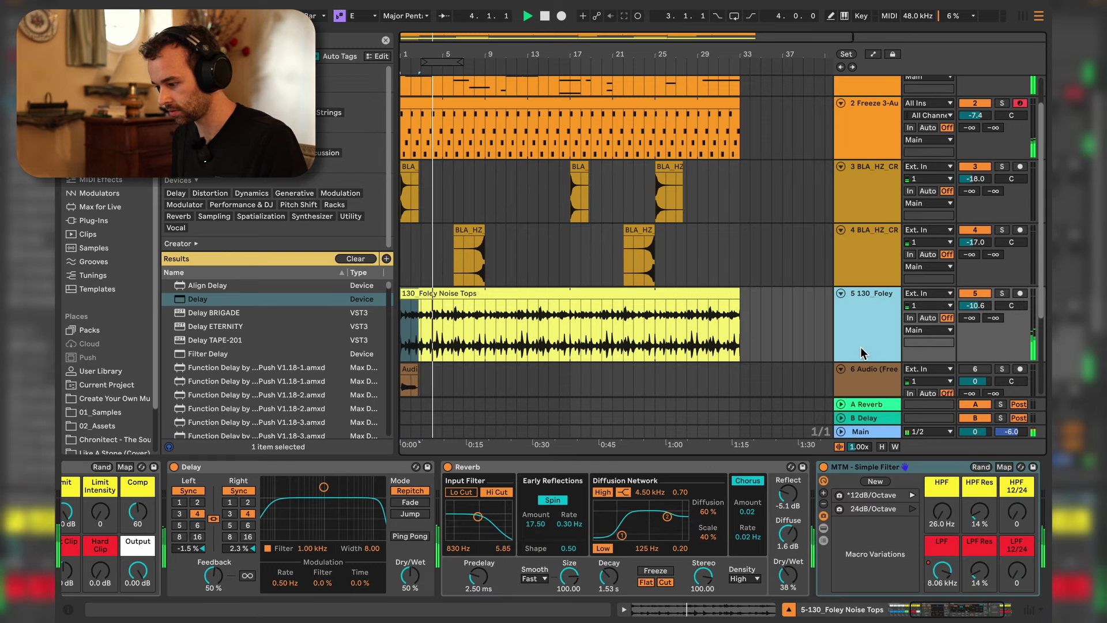
{"action": "scroll", "coordinate": [669, 303], "scroll_direction": "down", "scroll_amount": 3}
{"action": "left_click_drag", "start_coordinate": [974, 181], "coordinate": [975, 193]}
Lower the peaks of the foley track's LPF automation curve around bars 5 and 21.
{"action": "key", "text": "a"}
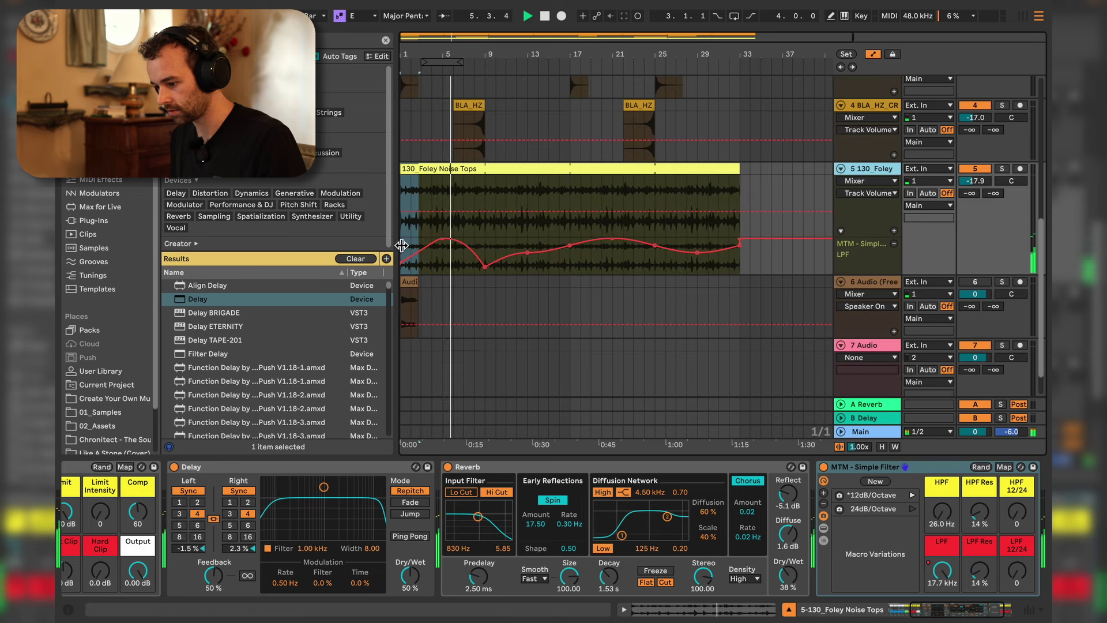
{"action": "left_click", "coordinate": [431, 254]}
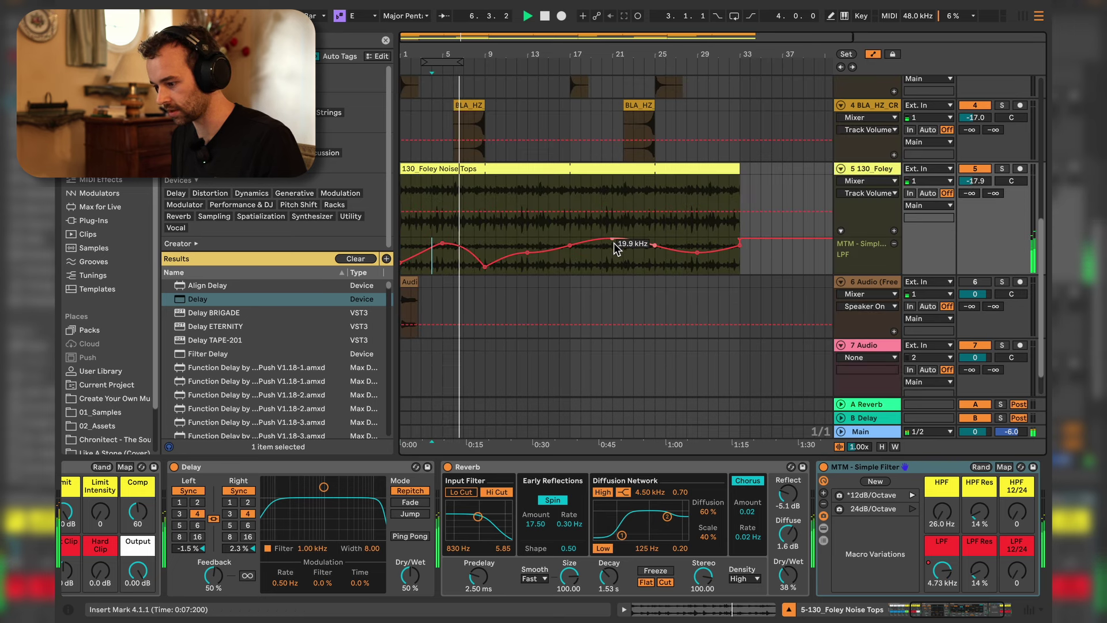
{"action": "left_click_drag", "start_coordinate": [614, 243], "coordinate": [615, 260]}
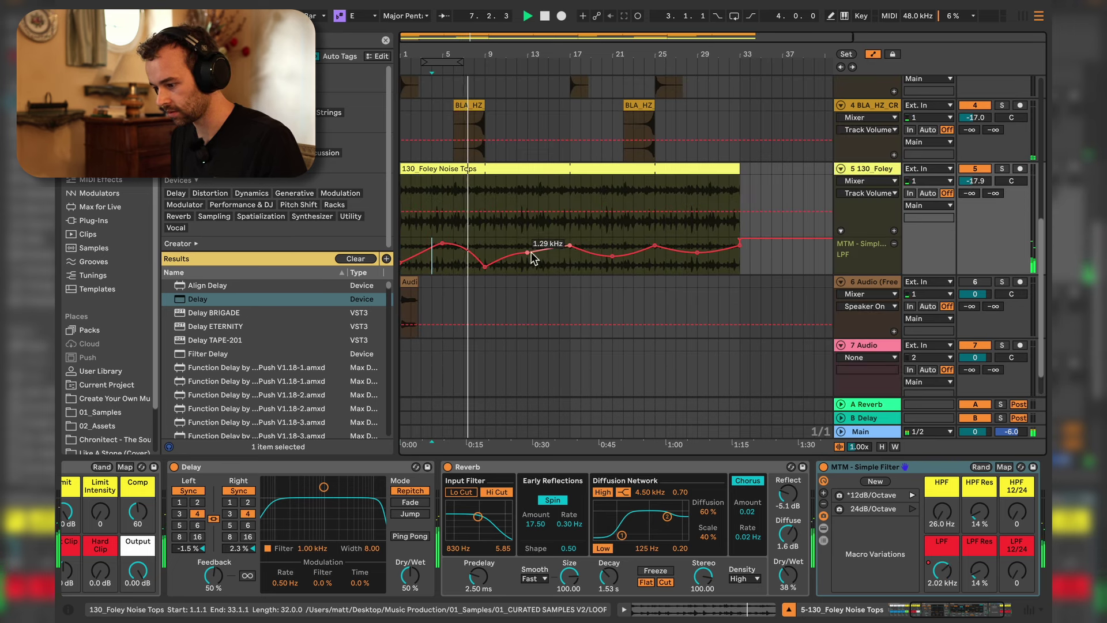
{"action": "key", "text": "a"}
Set the arpeggio's Hybrid Reverb to 43 % Dry/Wet and 2.68 s Decay, and its sampler filter frequency to 645 Hz.
{"action": "left_click", "coordinate": [697, 173]}
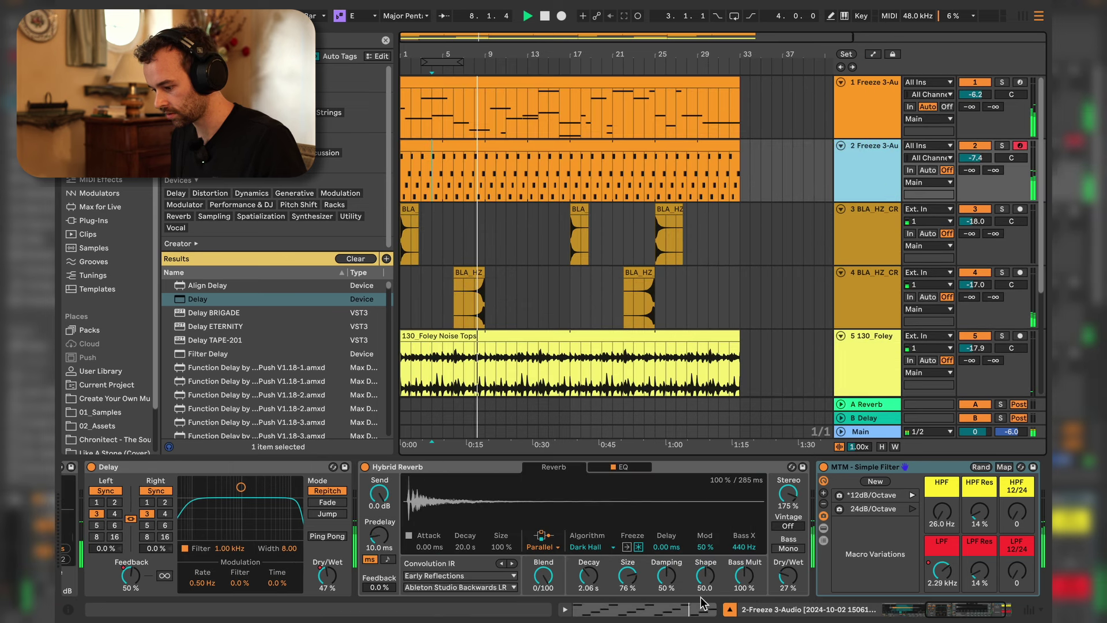
{"action": "scroll", "coordinate": [709, 596], "scroll_direction": "right", "scroll_amount": 2}
{"action": "left_click_drag", "start_coordinate": [745, 575], "coordinate": [745, 574]}
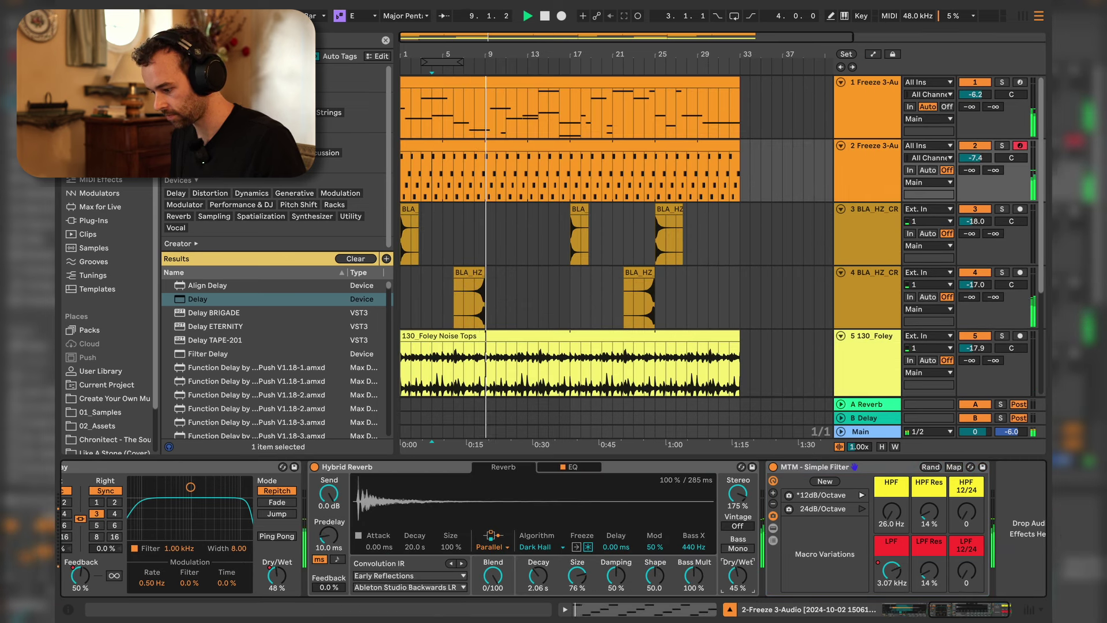
{"action": "scroll", "coordinate": [232, 555], "scroll_direction": "left", "scroll_amount": 6}
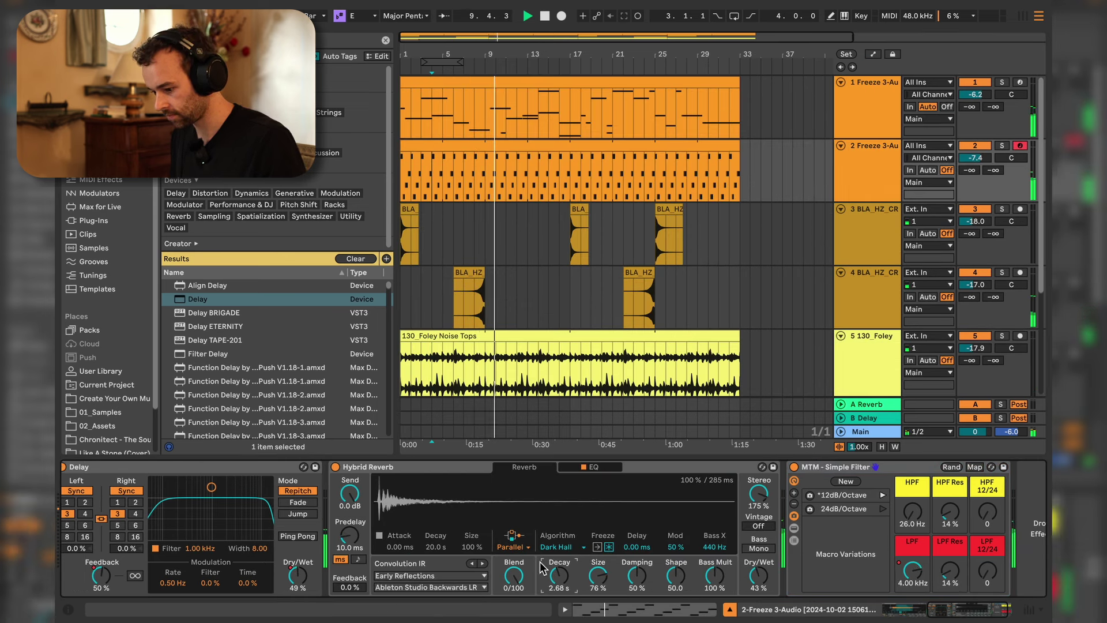
{"action": "mouse_move", "coordinate": [146, 589]}
{"action": "left_mouse_down"}
{"action": "mouse_move", "coordinate": [146, 605]}
{"action": "mouse_move", "coordinate": [139, 584]}
{"action": "left_mouse_up"}
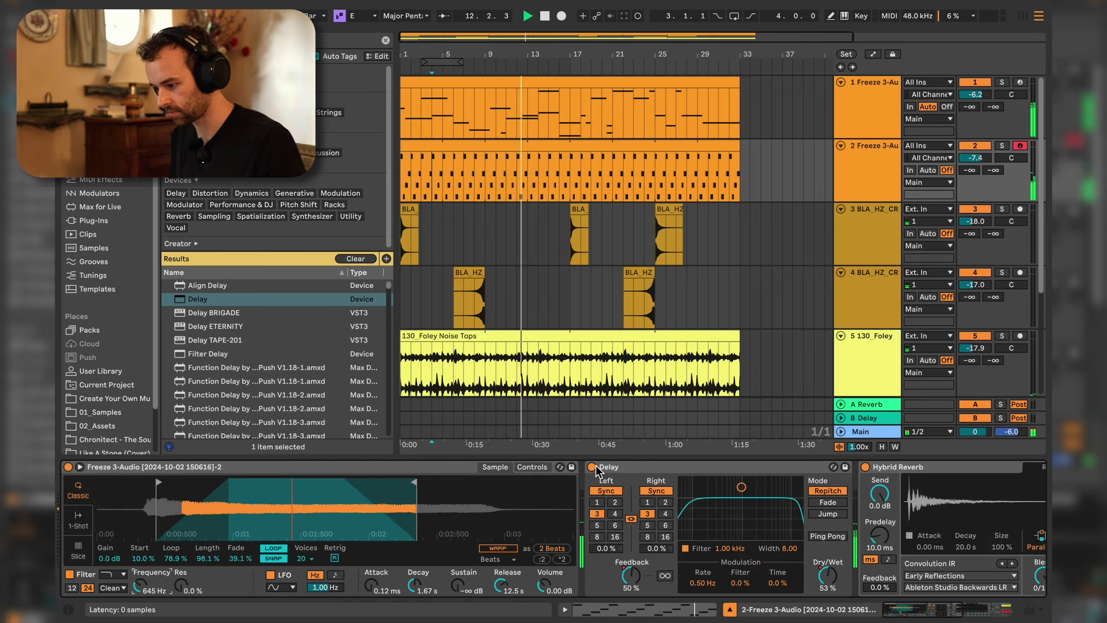
Set the Main track's Limiter threshold to -15 dB and add a Utility after it.
{"action": "left_click", "coordinate": [881, 433]}
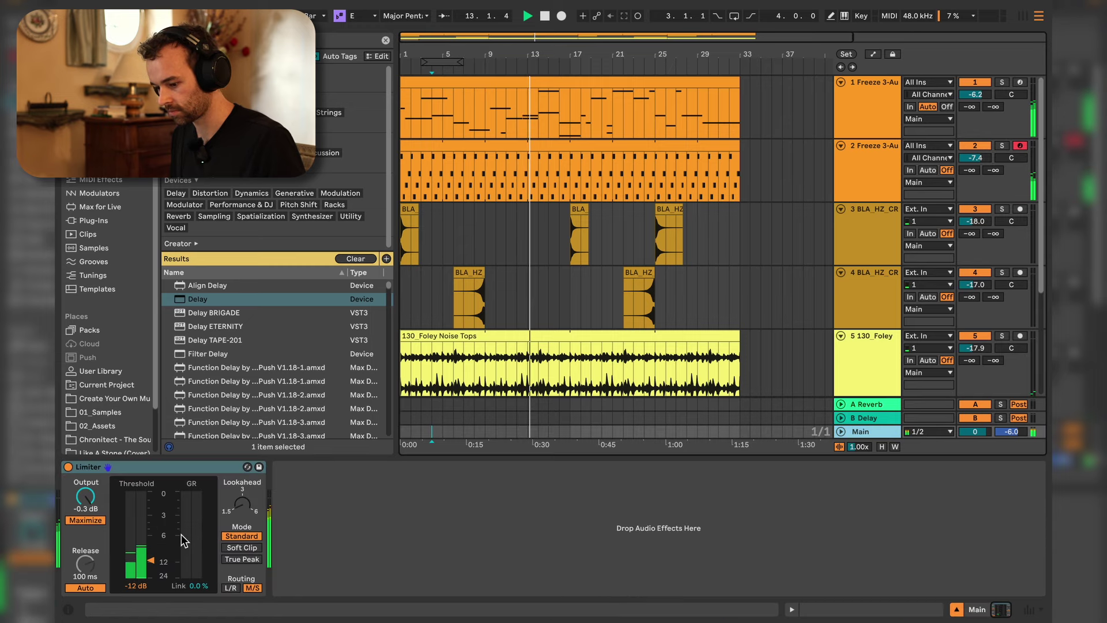
{"action": "left_click_drag", "start_coordinate": [152, 574], "coordinate": [152, 565]}
{"action": "key", "text": "super+f"}
{"action": "type", "text": "utility"}
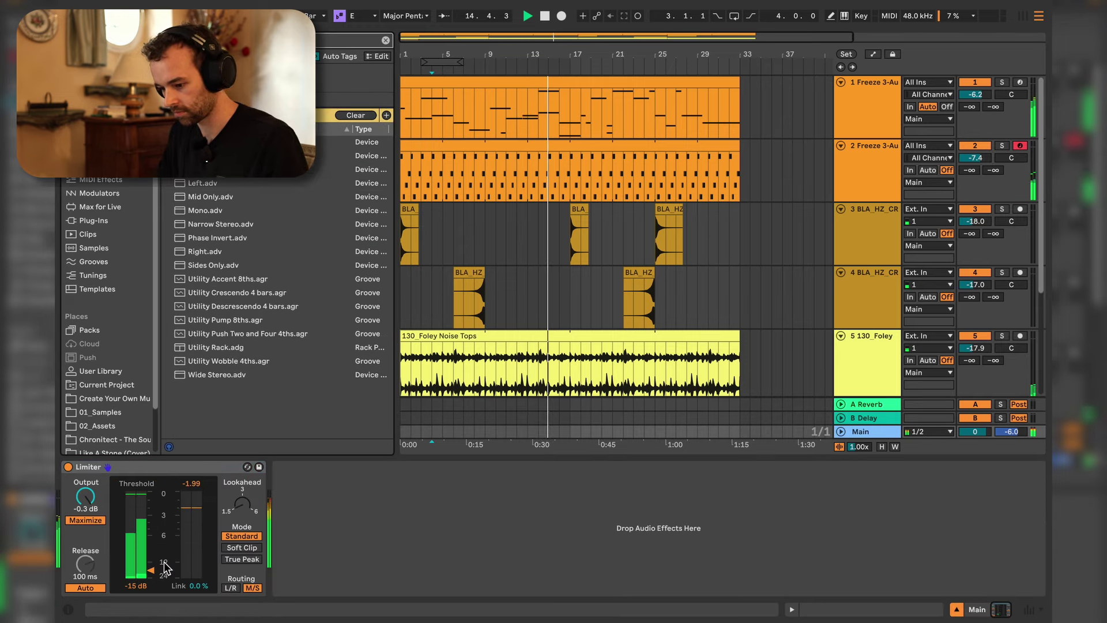
{"action": "key", "text": "Down"}
Pull the pad's EQ Eight high band down to -5.83 dB at 2.30 kHz.
{"action": "left_click", "coordinate": [867, 110]}
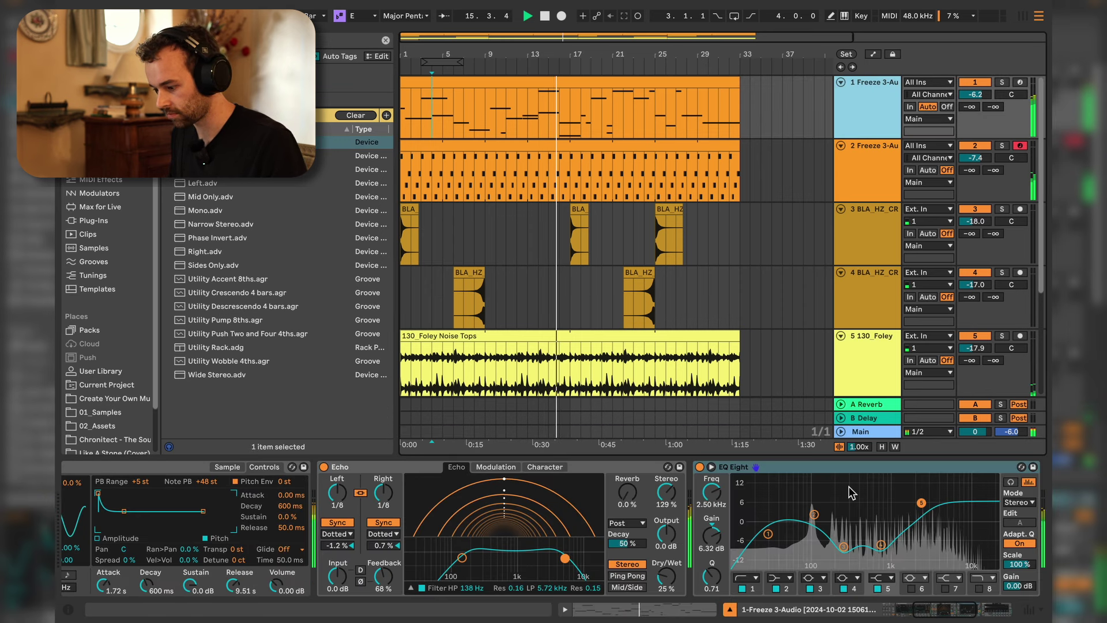
{"action": "scroll", "coordinate": [458, 519], "scroll_direction": "right", "scroll_amount": 5}
{"action": "left_click_drag", "start_coordinate": [458, 509], "coordinate": [456, 537]}
Search for Multiband Dynamics and insert it on the pad track between EQ Eight and Hybrid Reverb.
{"action": "key", "text": "super+f"}
{"action": "type", "text": "ul"}
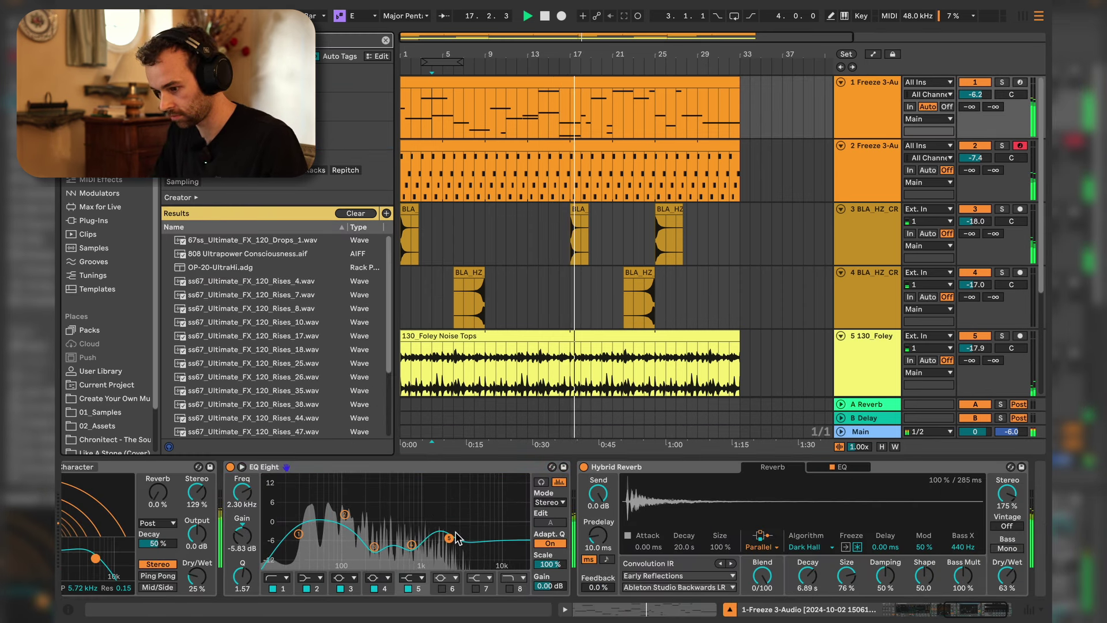
{"action": "key", "text": "BackSpace"}
{"action": "key", "text": "BackSpace"}
{"action": "type", "text": "multib"}
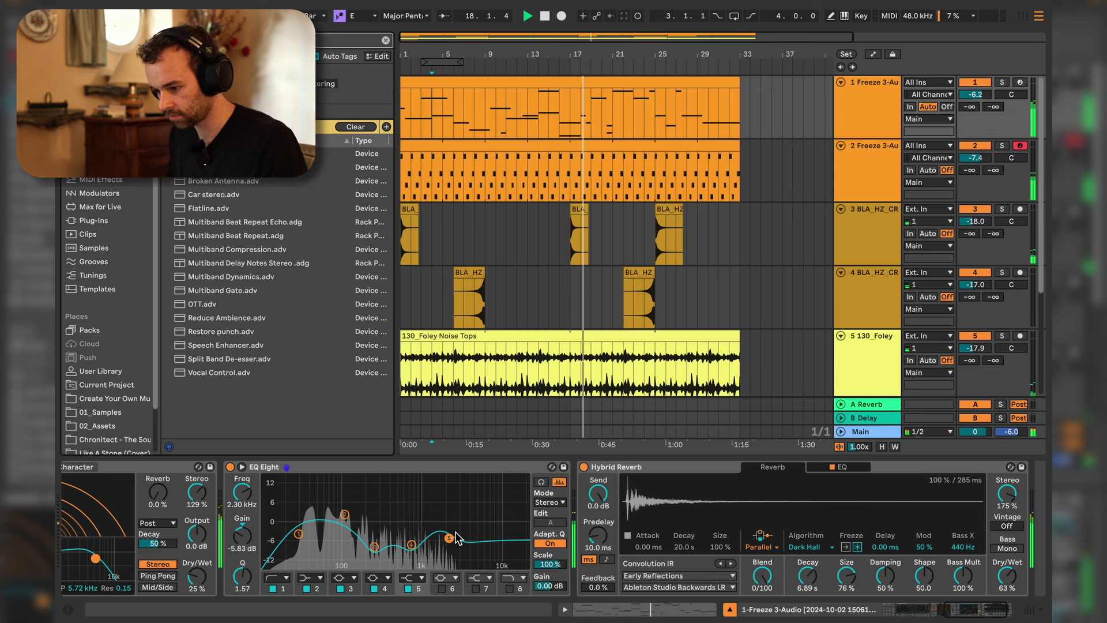
{"action": "left_click_drag", "start_coordinate": [242, 154], "coordinate": [599, 519]}
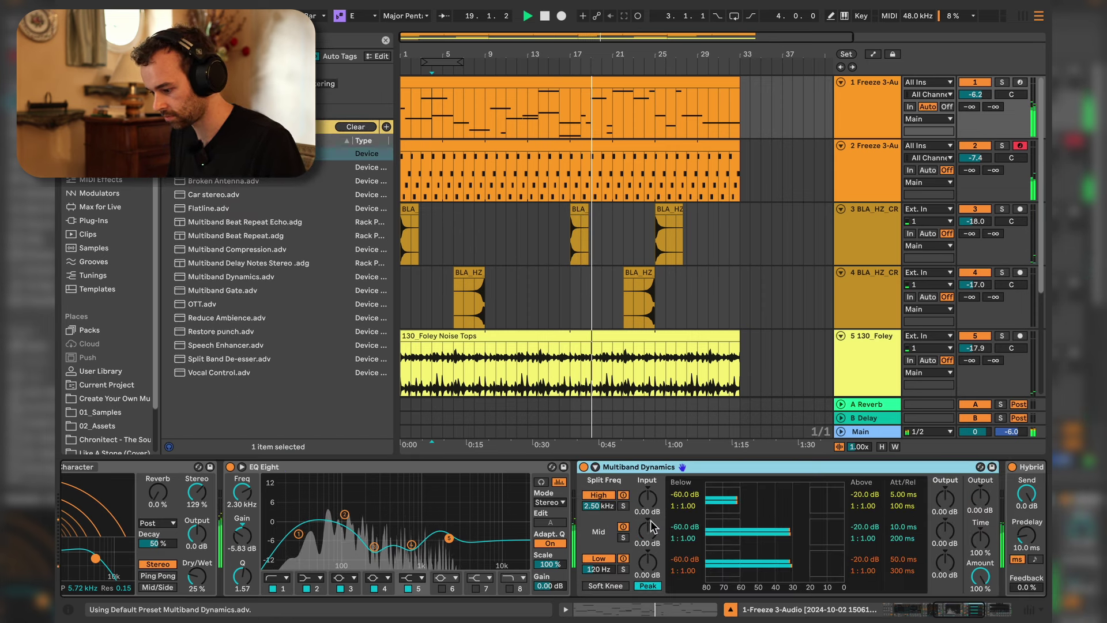
Set Multiband Dynamics' high split to 1.59 kHz, high Above to -38 dB 1:1.79, mid Above to -28.2 dB 1:1.18, and pad volume to -9.8 dB.
{"action": "mouse_move", "coordinate": [811, 500]}
{"action": "left_mouse_down"}
{"action": "mouse_move", "coordinate": [778, 499]}
{"action": "mouse_move", "coordinate": [832, 502]}
{"action": "left_mouse_up"}
{"action": "scroll", "coordinate": [835, 523], "scroll_direction": "right", "scroll_amount": 5}
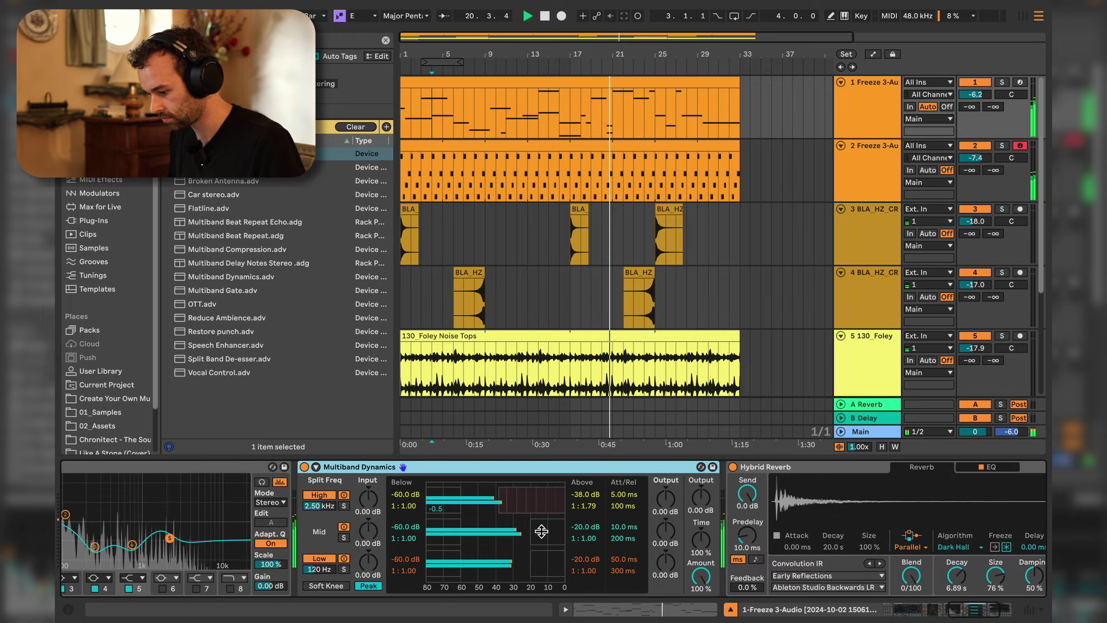
{"action": "left_click_drag", "start_coordinate": [320, 506], "coordinate": [319, 519]}
{"action": "left_click_drag", "start_coordinate": [538, 534], "coordinate": [524, 535]}
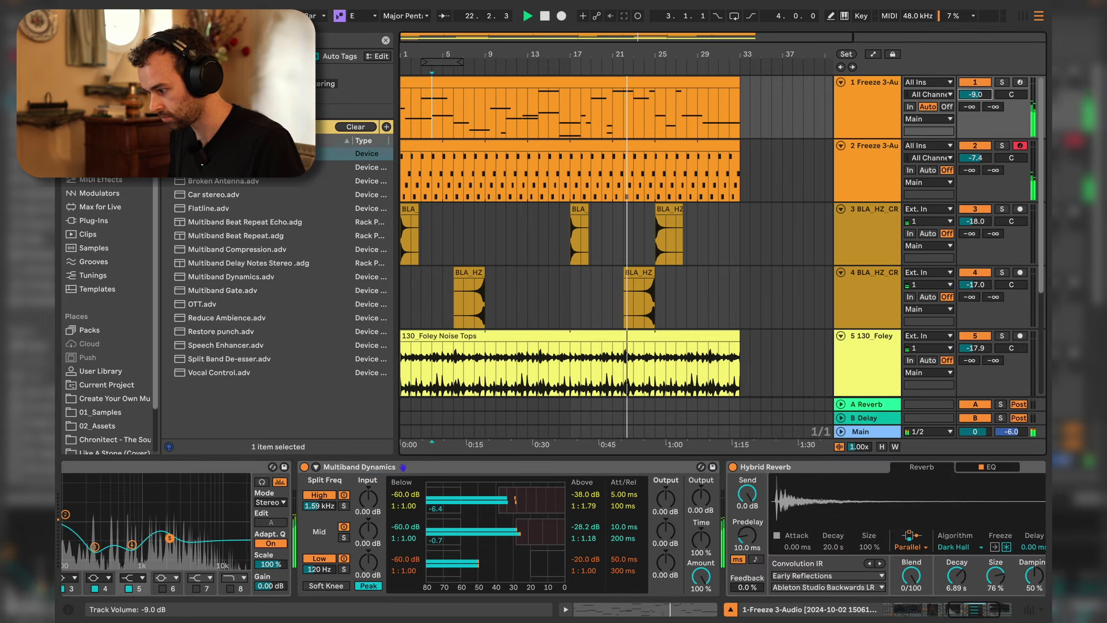
{"action": "left_click", "coordinate": [872, 165]}
{"action": "left_click", "coordinate": [866, 118]}
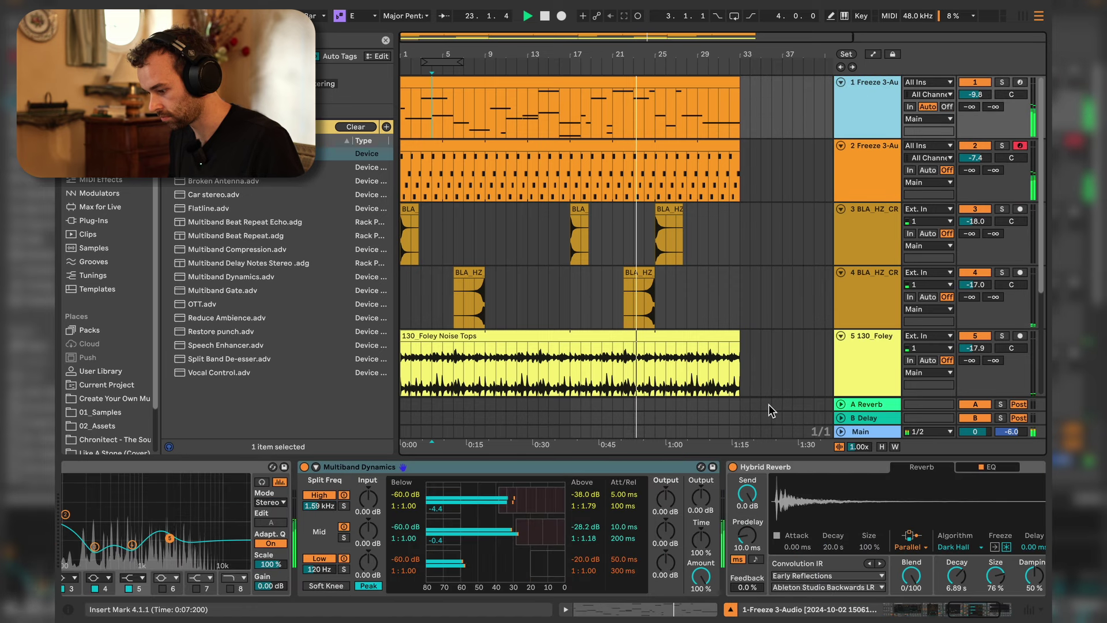
Transpose the pad clip's notes between bars 21 and 25 down by octaves into the F#1 to B1 range.
{"action": "key", "text": "shift+Tab"}
{"action": "scroll", "coordinate": [845, 433], "scroll_direction": "down", "scroll_amount": 1}
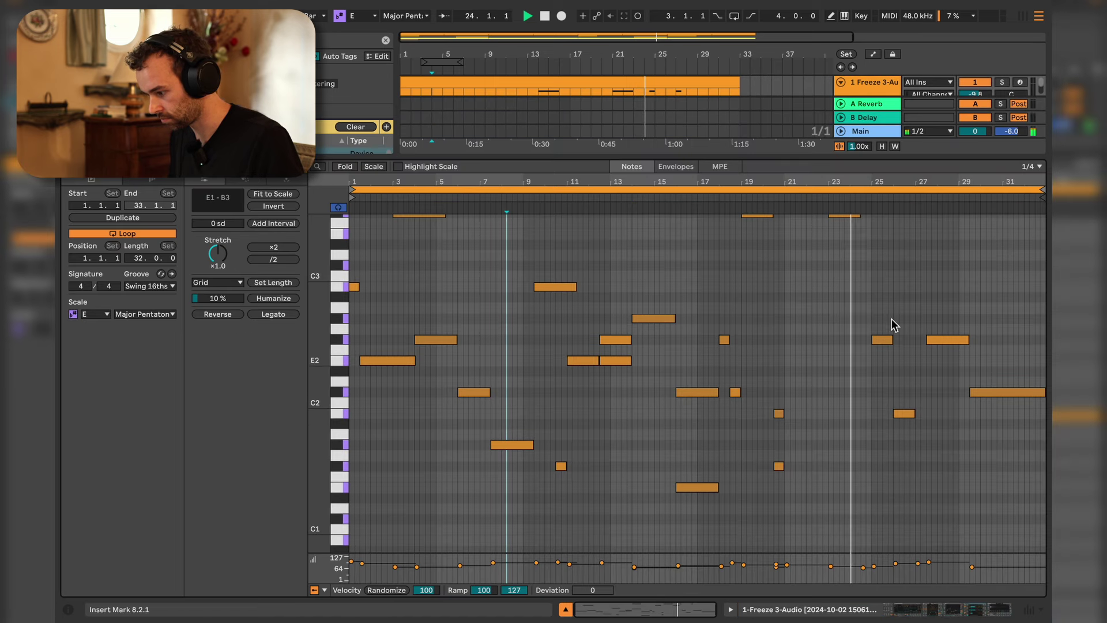
{"action": "scroll", "coordinate": [858, 296], "scroll_direction": "up", "scroll_amount": 2}
{"action": "left_click_drag", "start_coordinate": [863, 322], "coordinate": [800, 224]}
{"action": "key", "text": "super+c"}
{"action": "key", "text": "super+v"}
{"action": "key", "text": "shift+Down"}
{"action": "key", "text": "shift+Tab"}
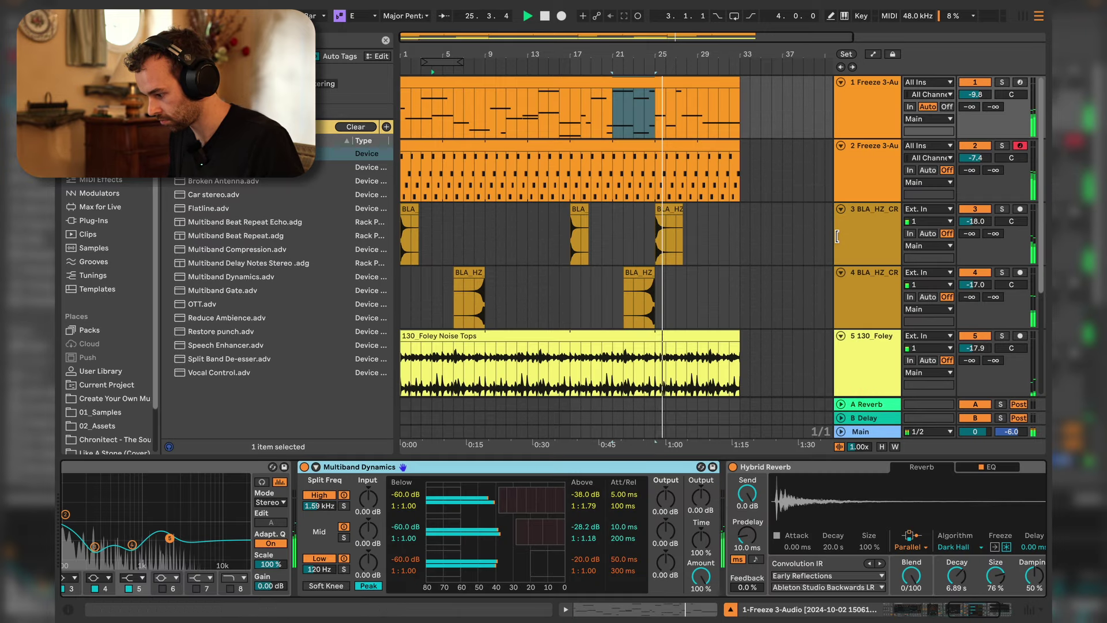
Extend the pad clip's low note at bar 26 to about bar 28.5.
{"action": "key", "text": "shift+Tab"}
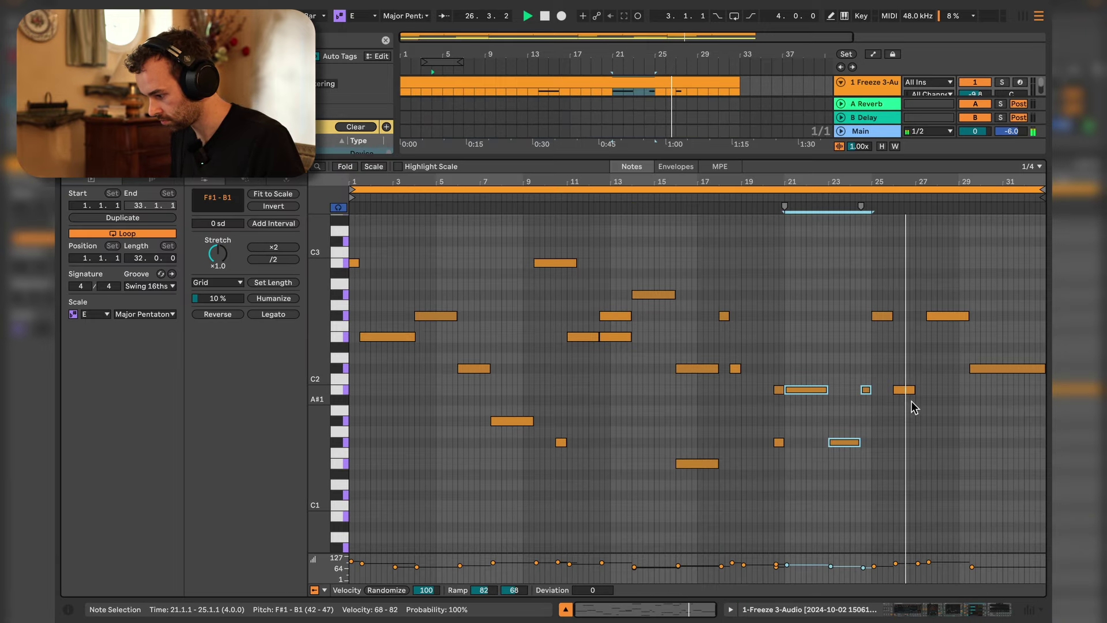
{"action": "left_click_drag", "start_coordinate": [920, 389], "coordinate": [942, 391]}
{"action": "key", "text": "shift+Tab"}
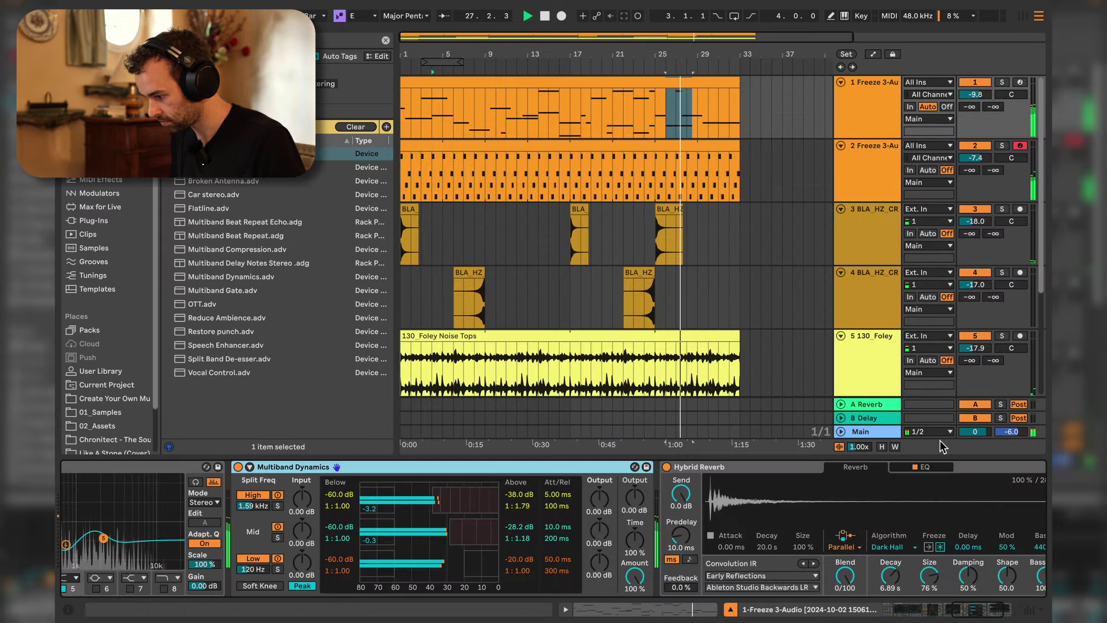
Automate the Main Utility's Gain to fade out from bar 33 down to -inf dB.
{"action": "key", "text": "a"}
{"action": "left_click", "coordinate": [840, 432]}
{"action": "right_click", "coordinate": [766, 428]}
{"action": "left_click_drag", "start_coordinate": [740, 428], "coordinate": [794, 437]}
{"action": "left_click", "coordinate": [900, 427]}
{"action": "left_click", "coordinate": [789, 420]}
{"action": "key", "text": "a"}
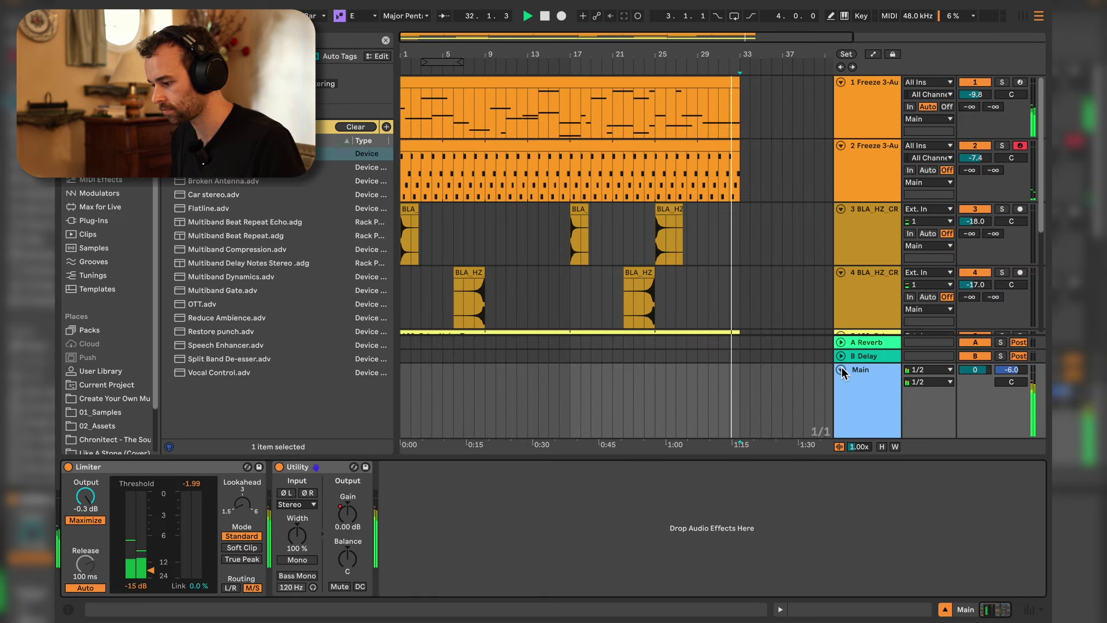
{"action": "left_click", "coordinate": [842, 372]}
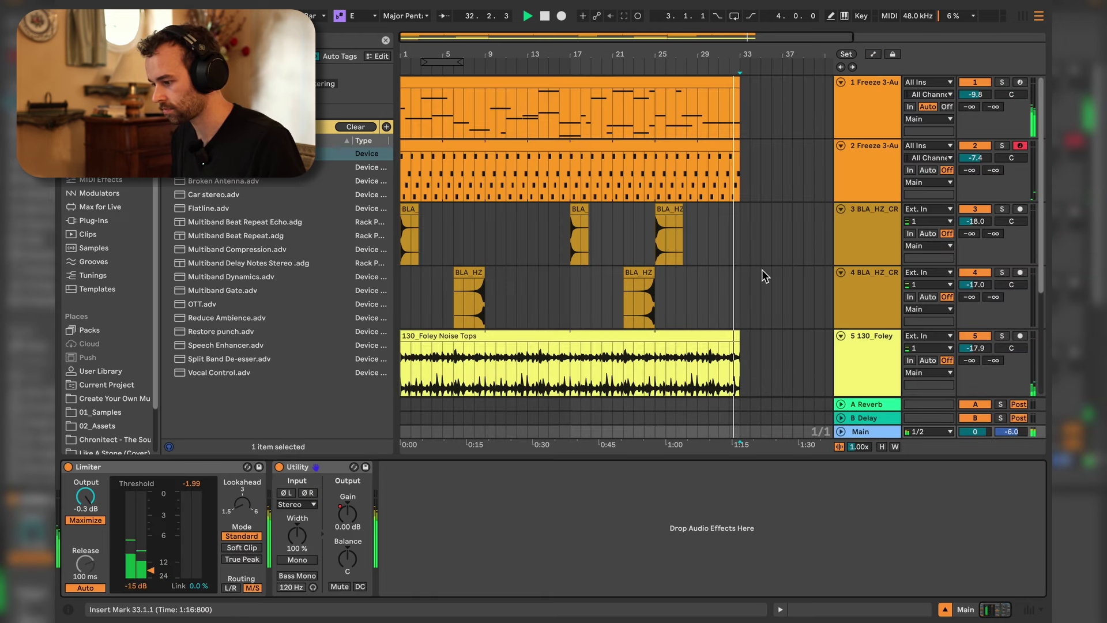
Play through the ending past bar 33 and unfold the Main track.
{"action": "key", "text": "minus"}
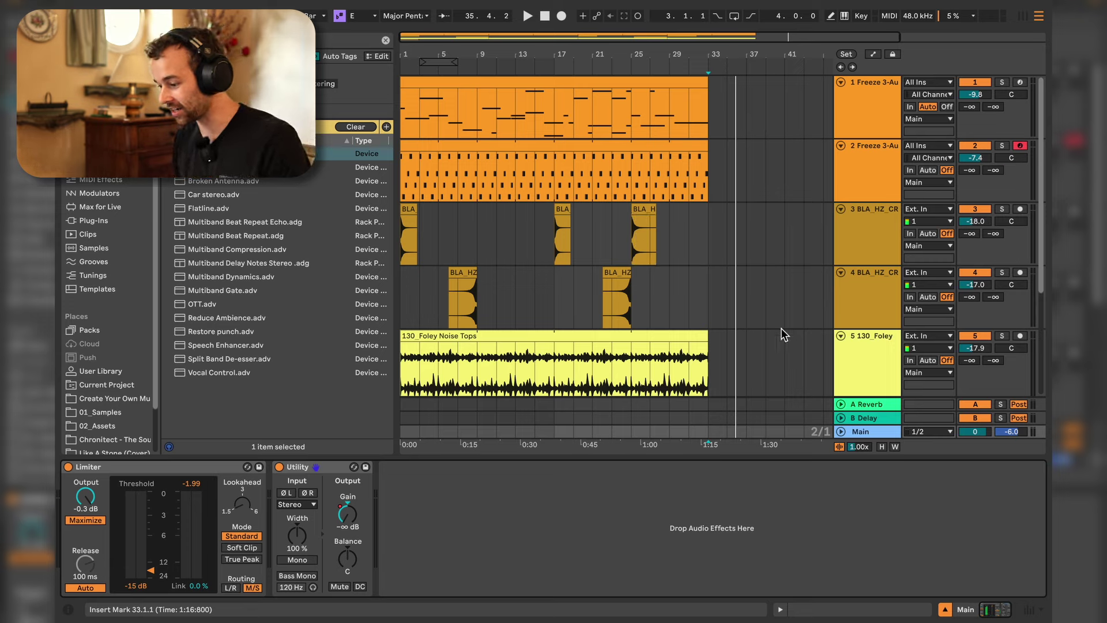
{"action": "left_click_drag", "start_coordinate": [860, 429], "coordinate": [669, 469]}
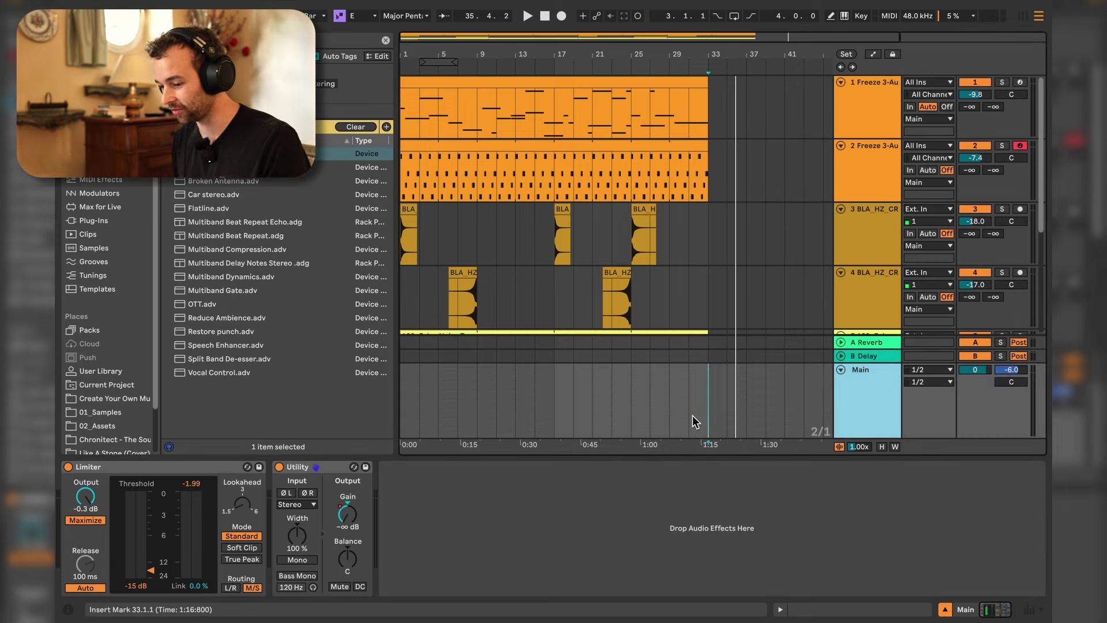